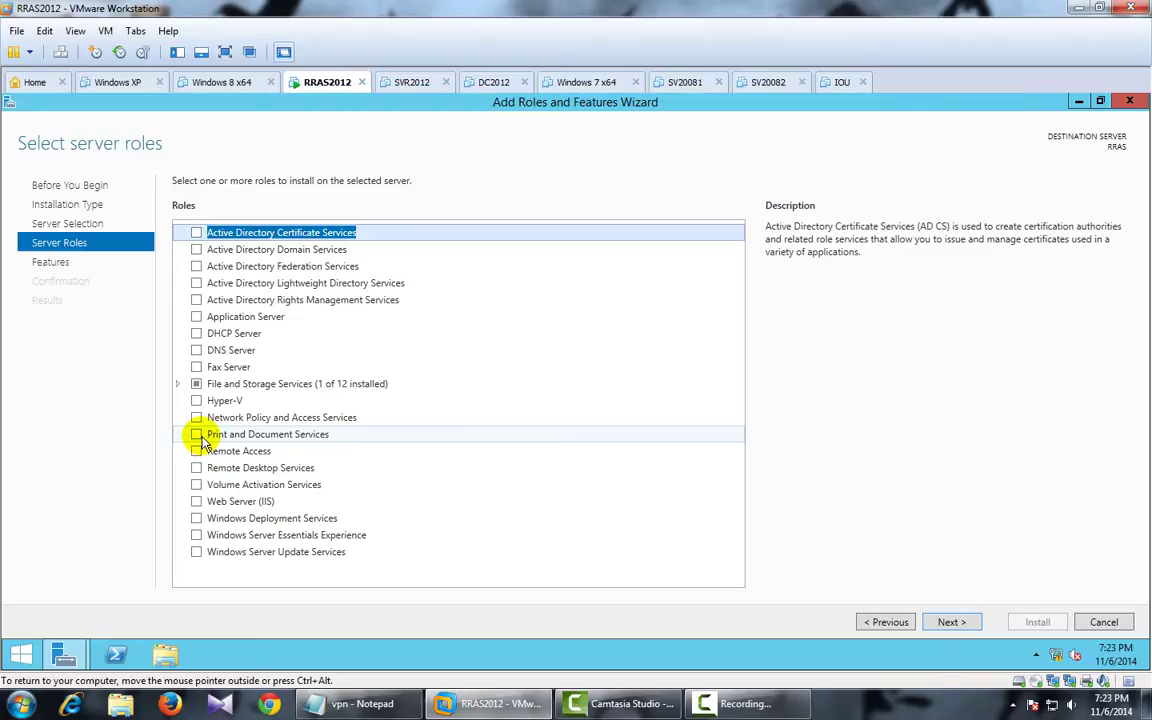
Step: Select the Remote Access server role, keep the default features and proceed to its role services
{"action": "left_click", "coordinate": [199, 452]}
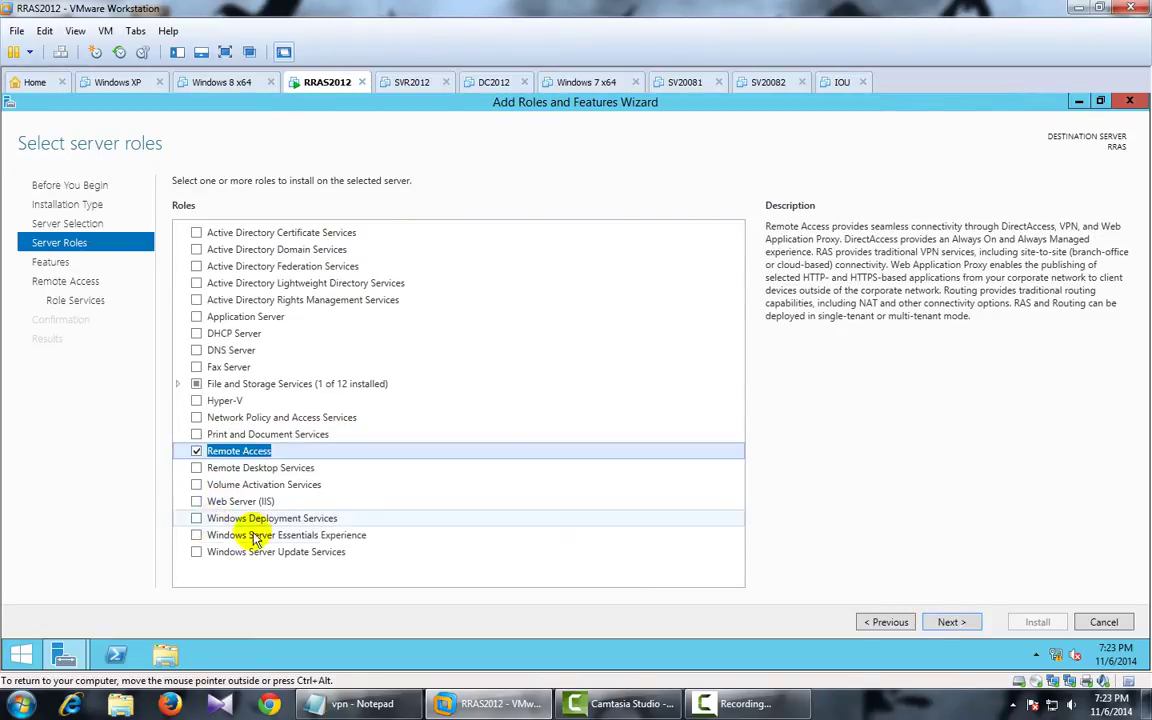
{"action": "left_click", "coordinate": [948, 622]}
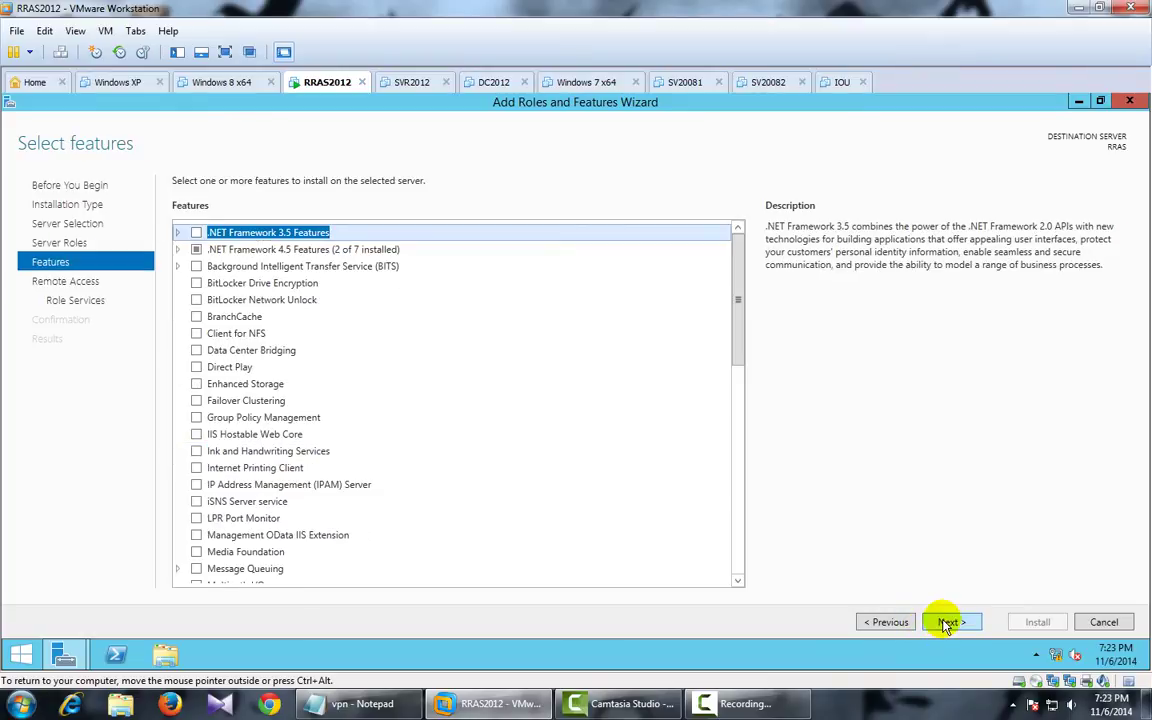
{"action": "left_click", "coordinate": [947, 622]}
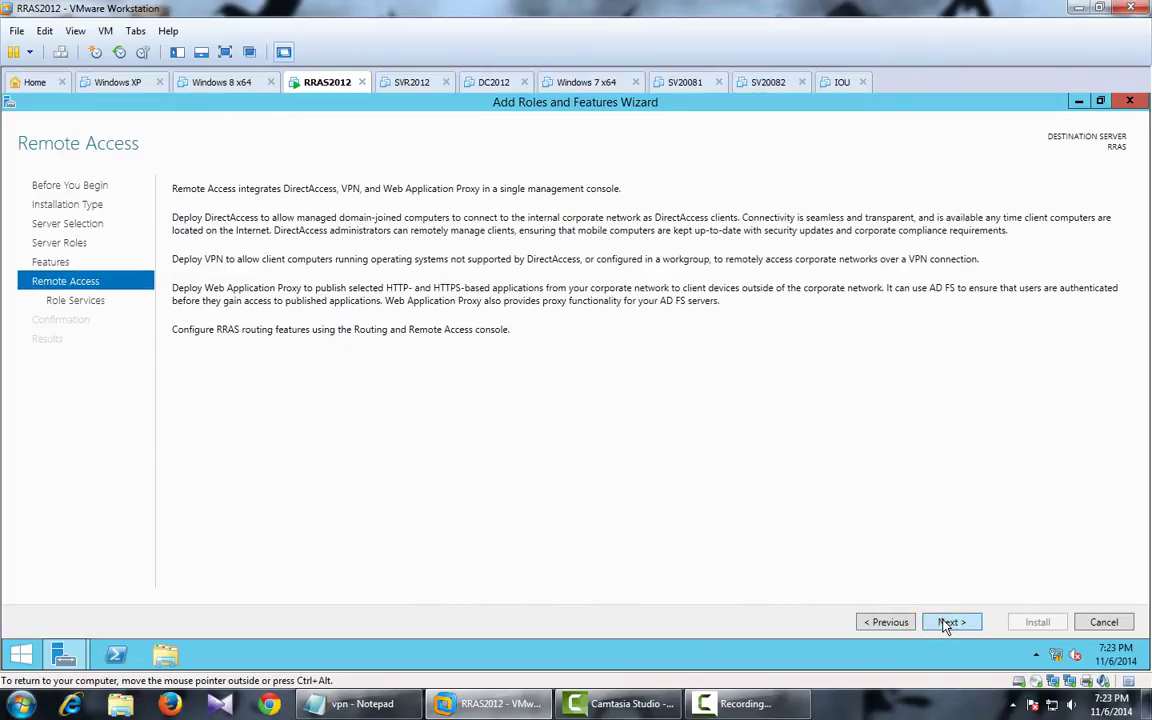
{"action": "left_click", "coordinate": [946, 622]}
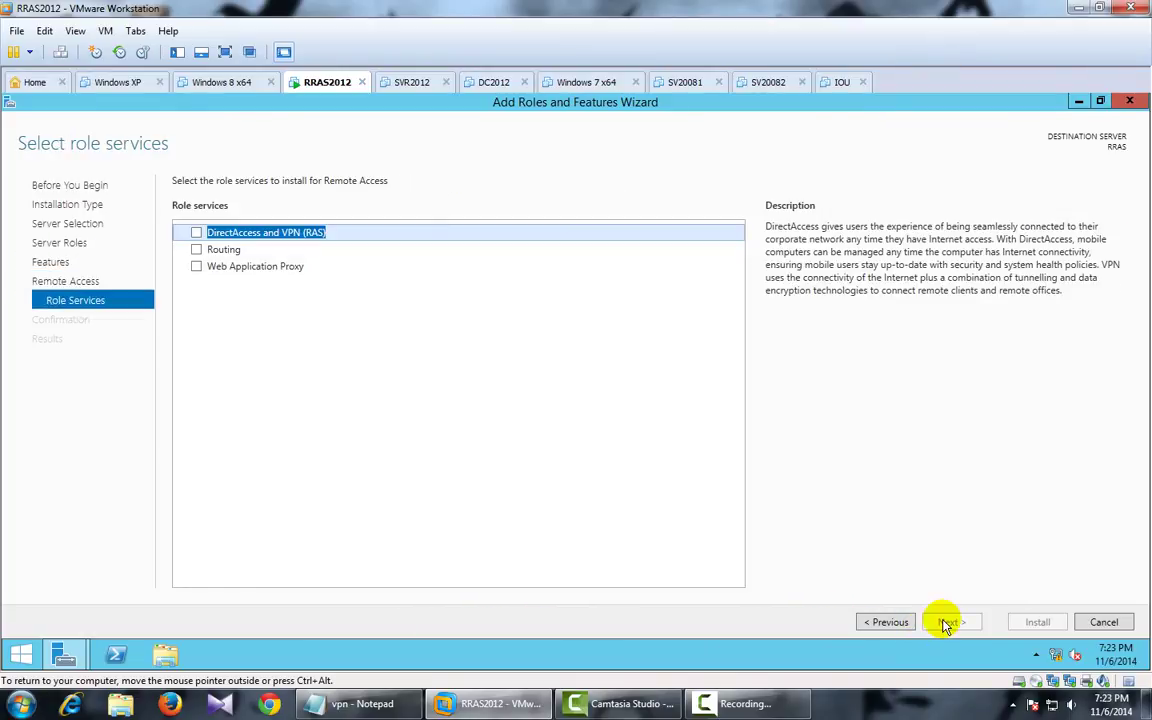
Step: Install the DirectAccess and VPN (RAS) and Routing role services with their required features and default Web Server (IIS) settings
{"action": "left_click", "coordinate": [196, 233]}
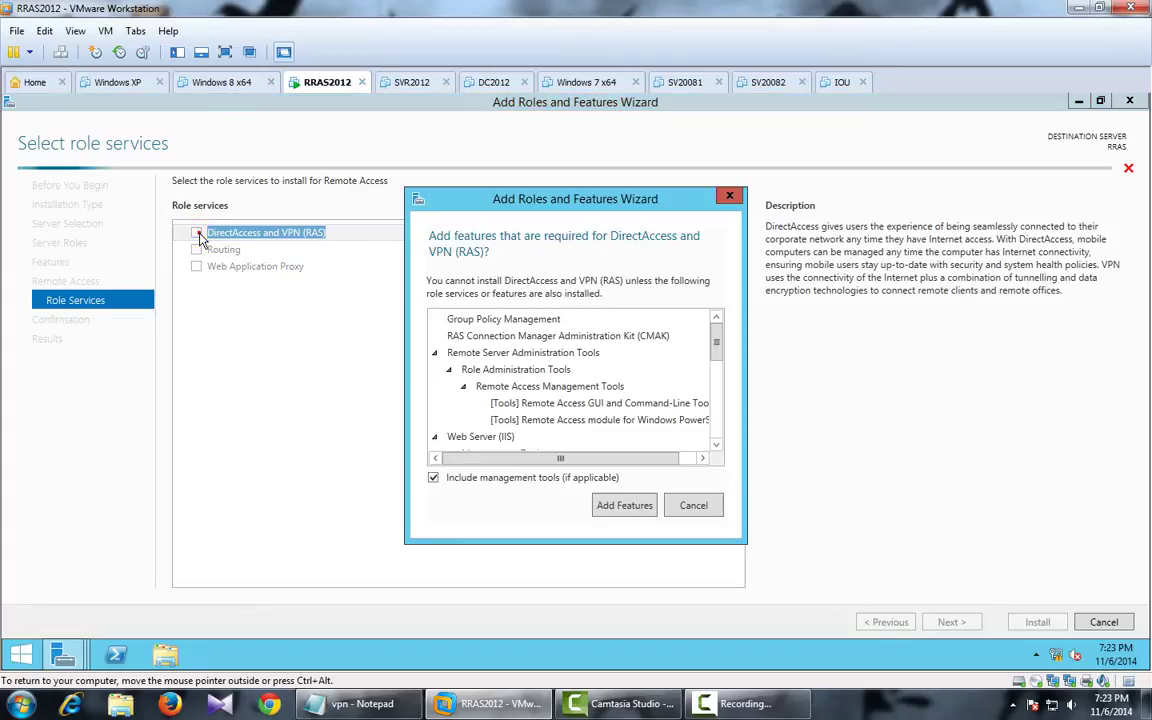
{"action": "left_click", "coordinate": [622, 507]}
{"action": "left_click", "coordinate": [196, 250]}
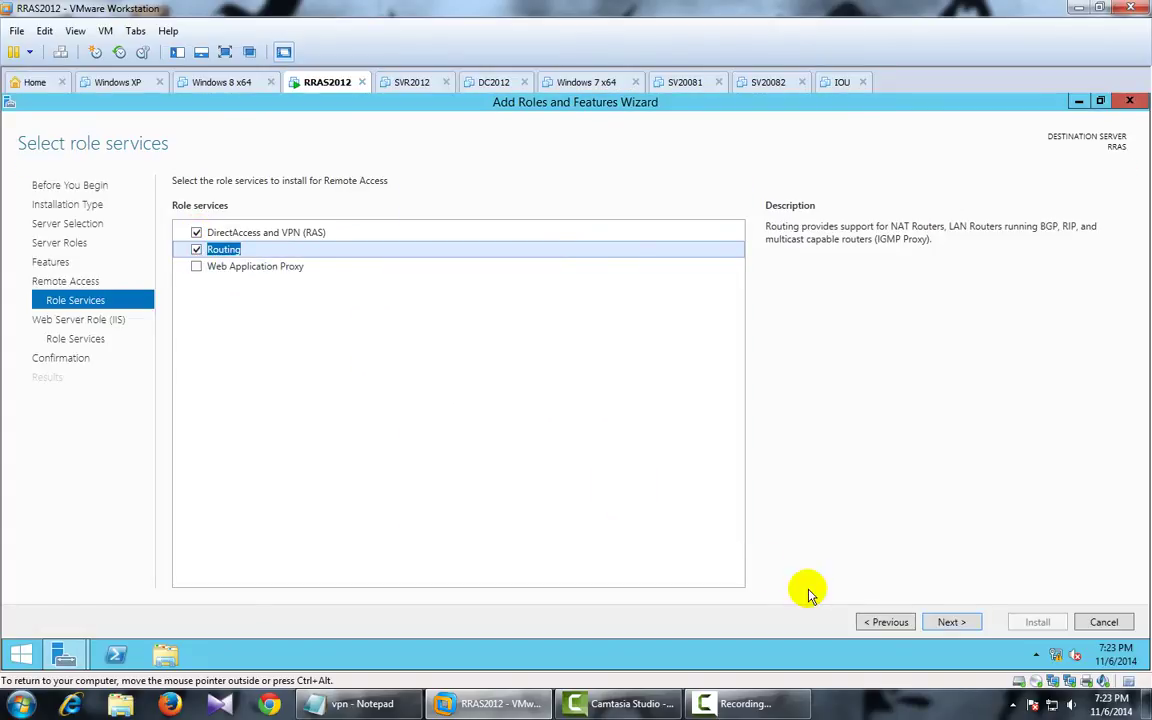
{"action": "left_click", "coordinate": [946, 622]}
{"action": "left_click", "coordinate": [943, 624]}
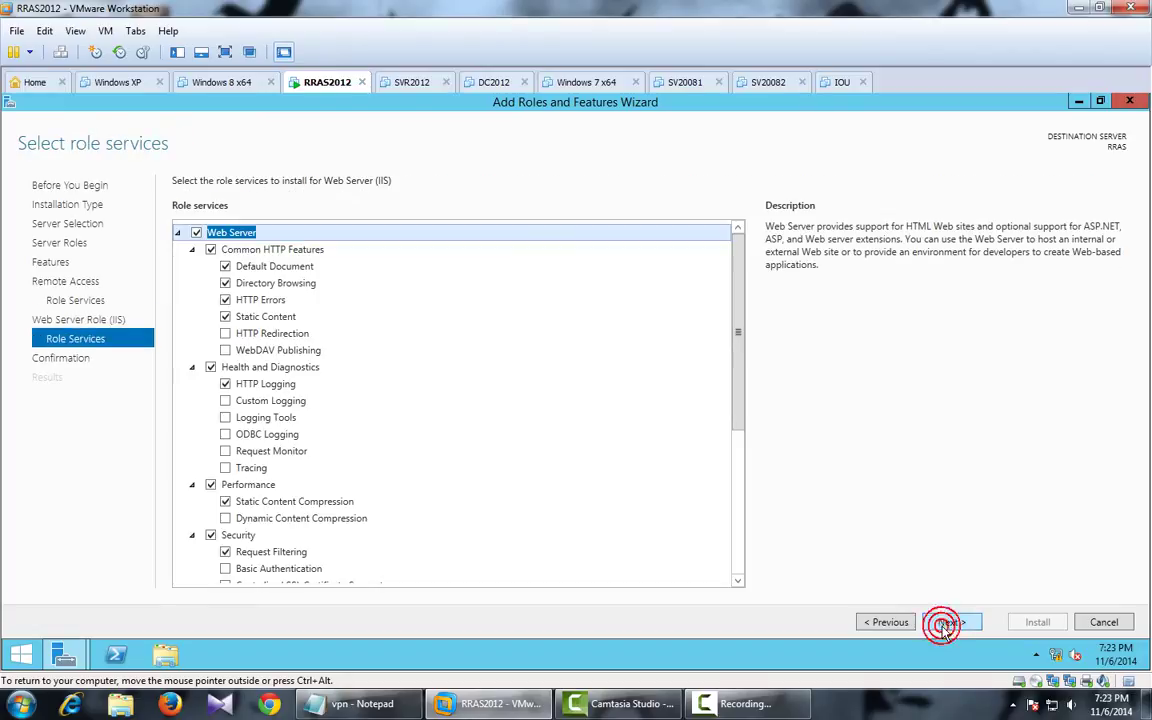
{"action": "left_click", "coordinate": [945, 624]}
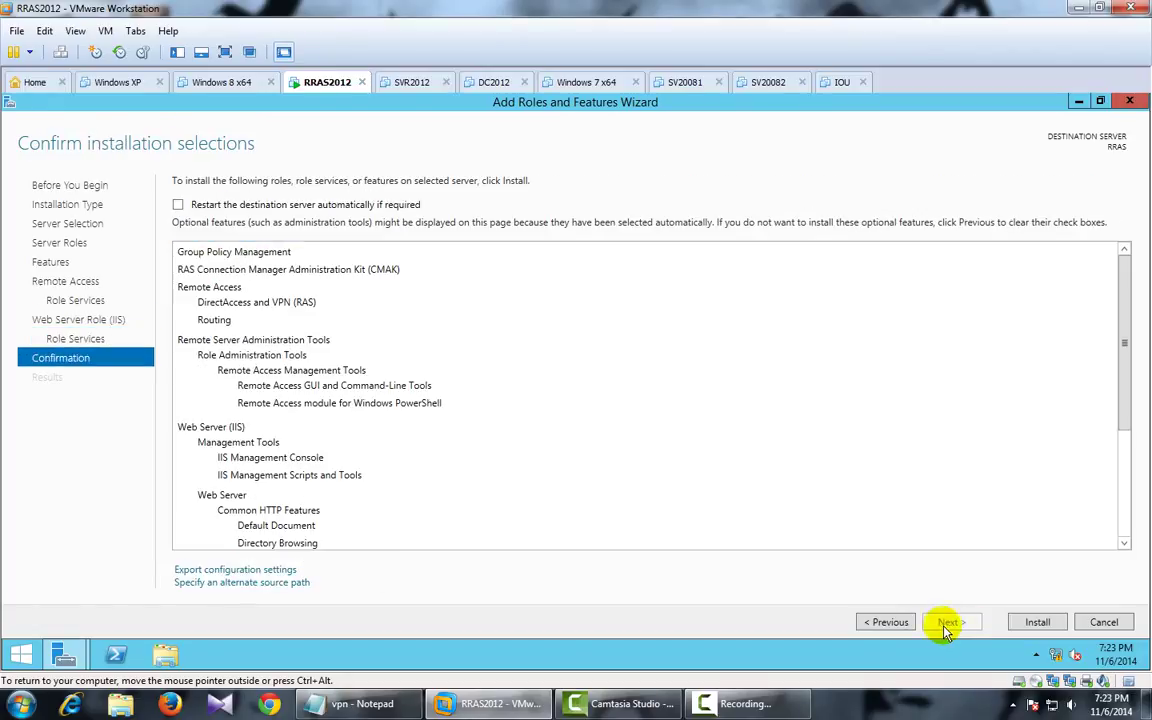
{"action": "left_click", "coordinate": [1030, 622]}
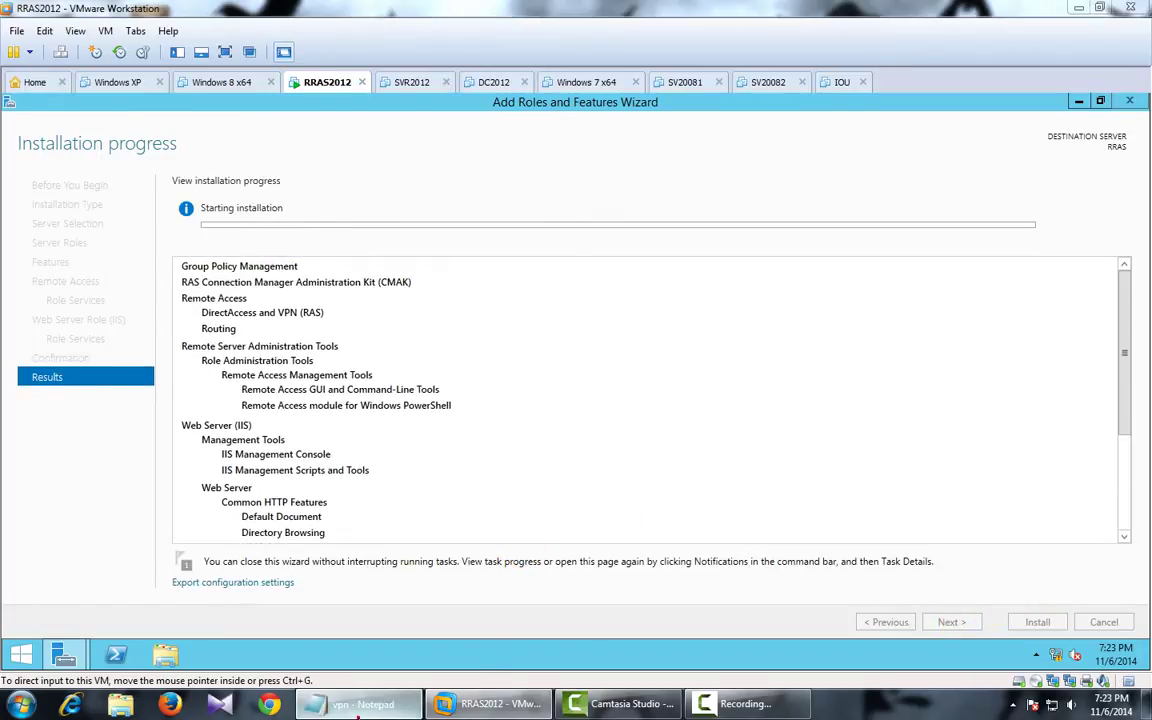
Step: Review the RRAS server section of the vpn notes during the installation and close the installation wizard
{"action": "left_click", "coordinate": [355, 704]}
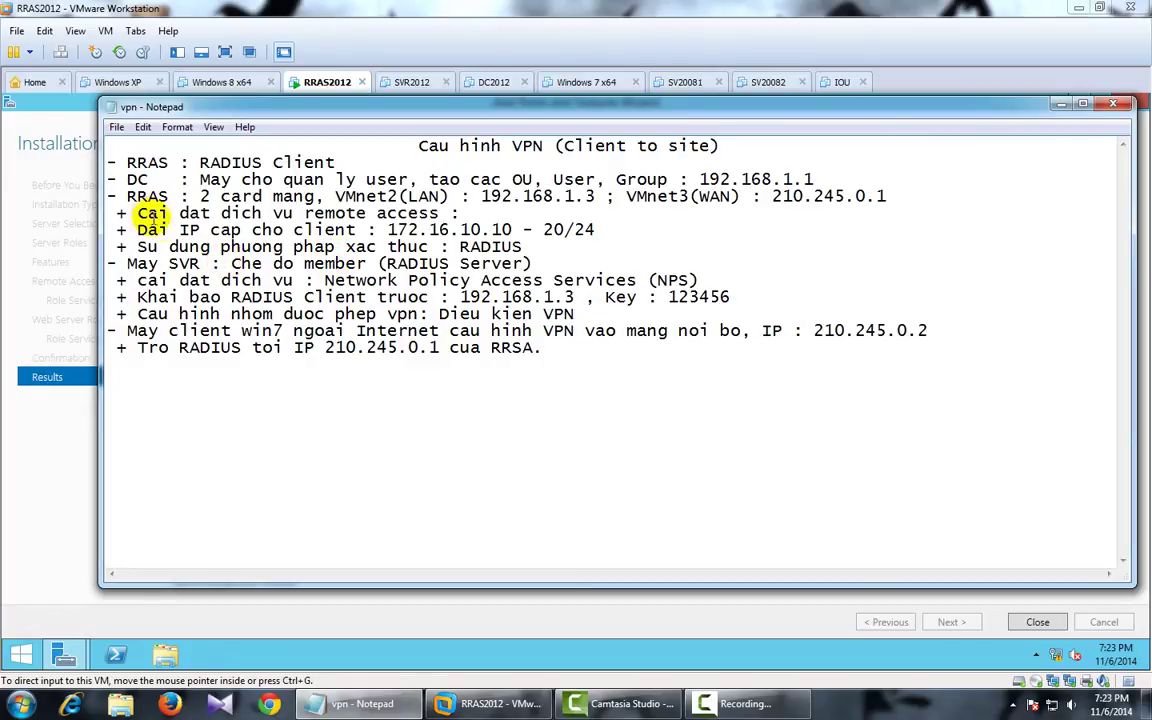
{"action": "left_click_drag", "start_coordinate": [112, 193], "coordinate": [553, 248]}
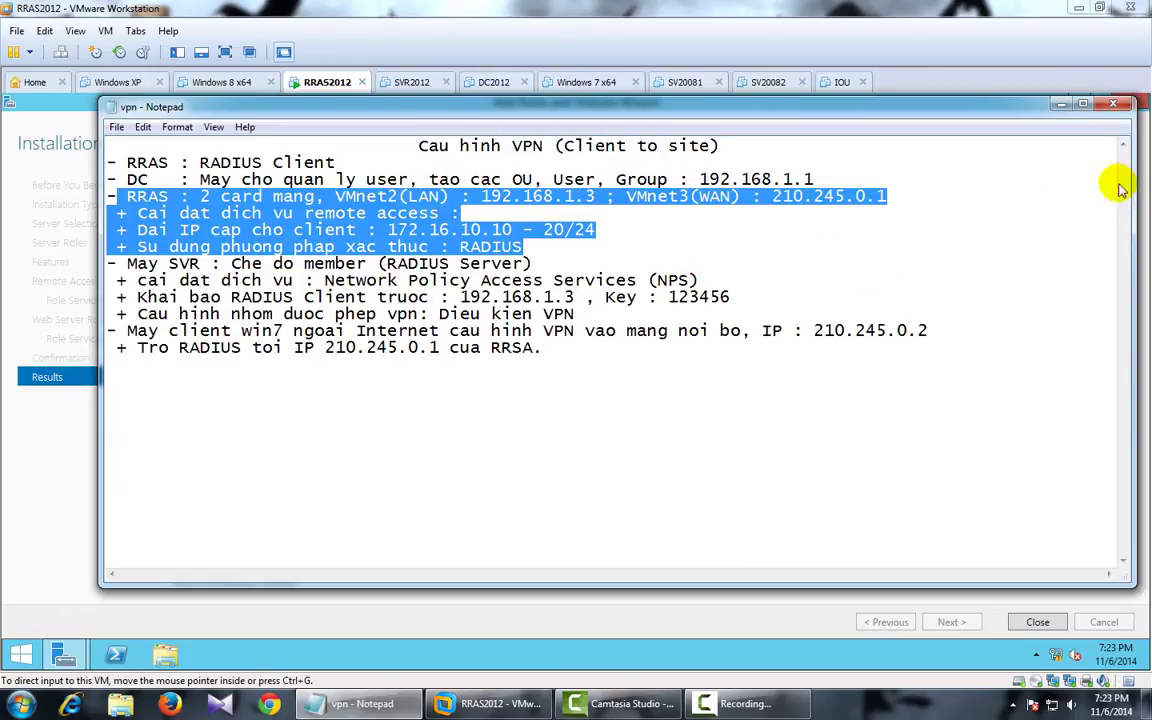
{"action": "left_click", "coordinate": [1061, 104]}
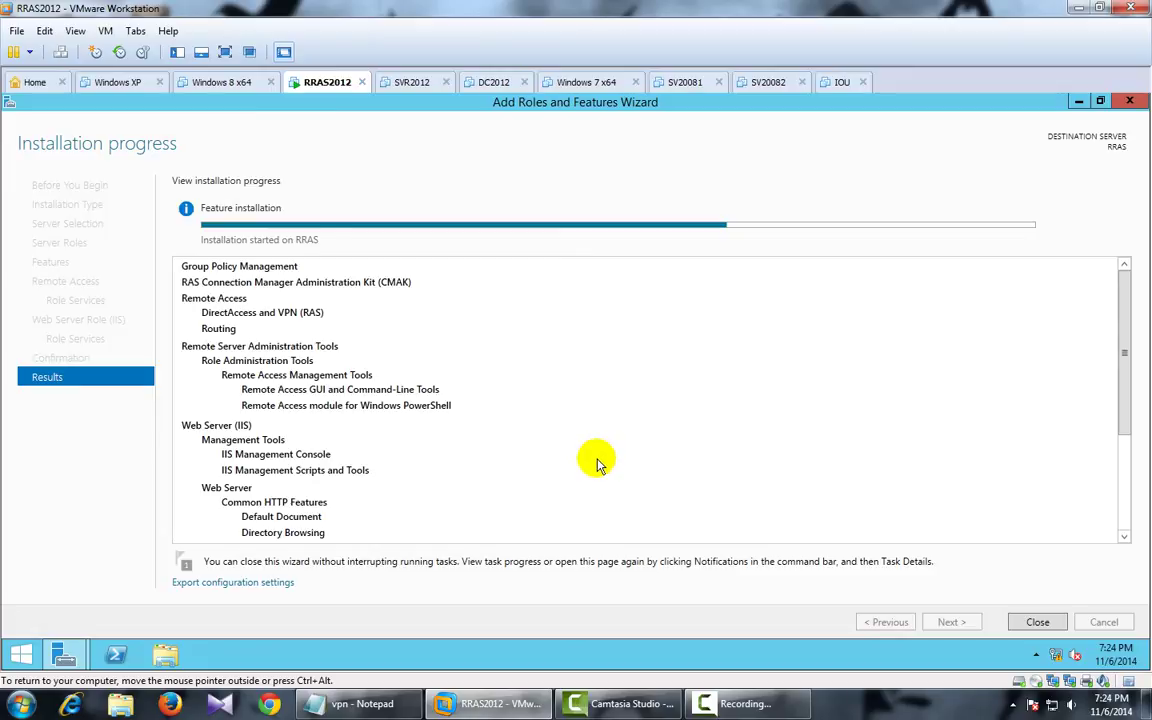
{"action": "left_click", "coordinate": [1038, 623]}
{"action": "left_click", "coordinate": [942, 138]}
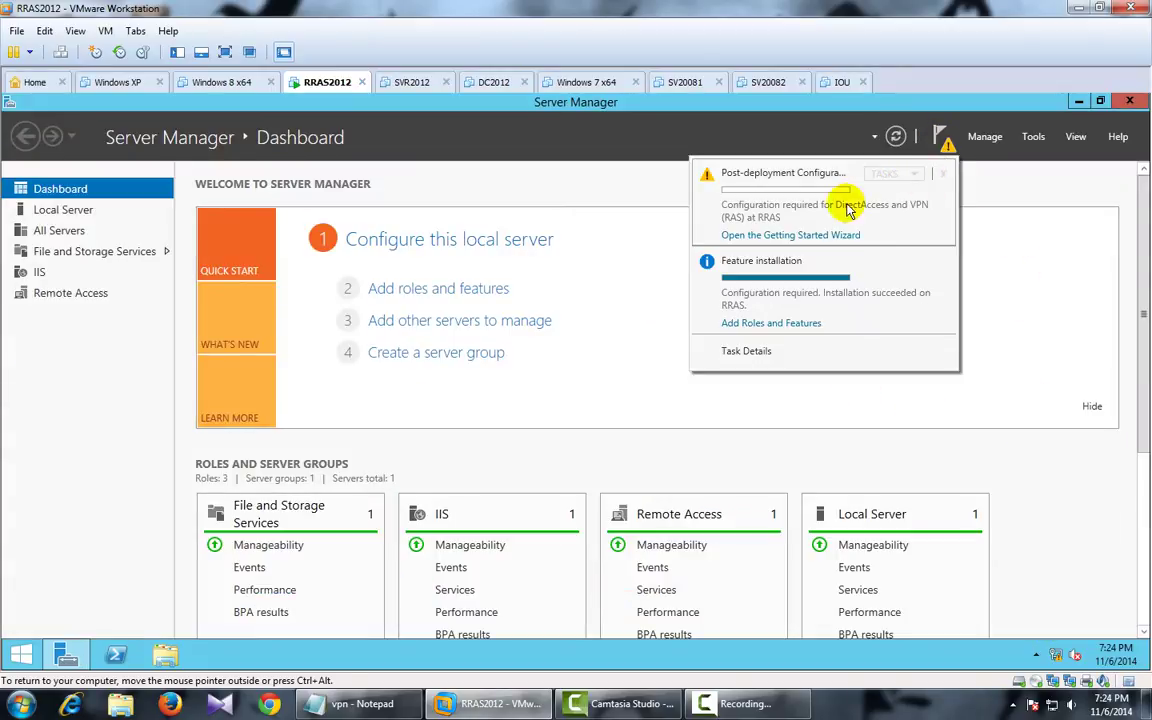
{"action": "left_click", "coordinate": [725, 234]}
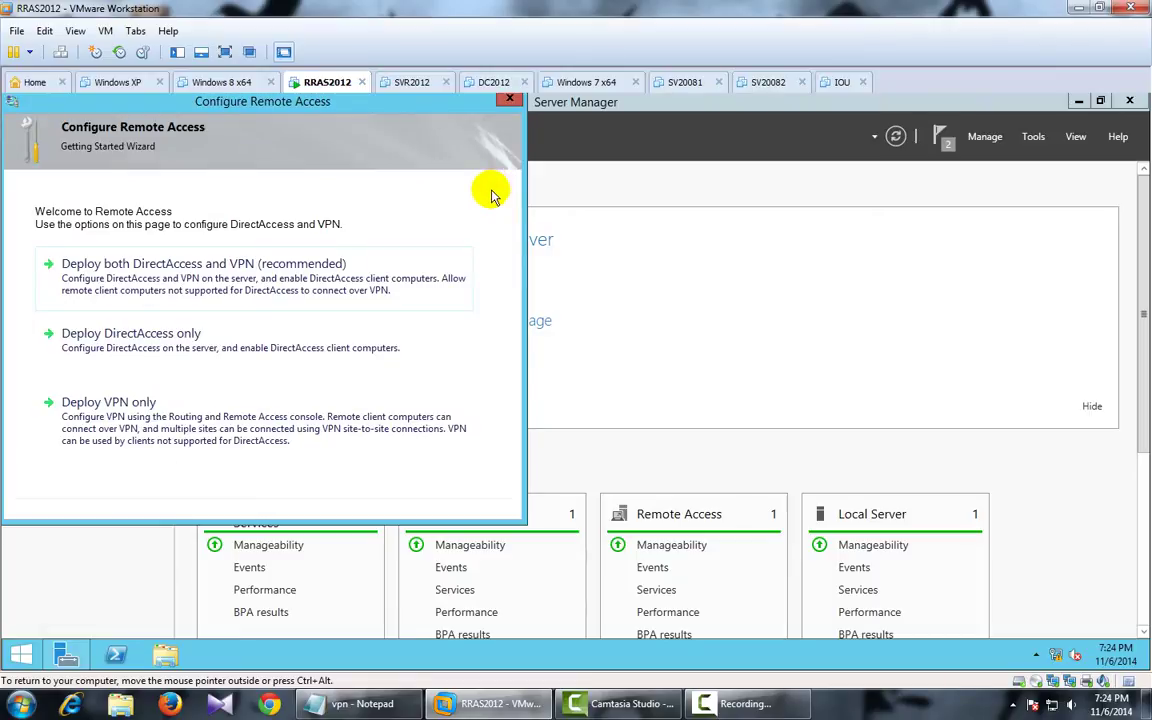
{"action": "left_click", "coordinate": [511, 99]}
{"action": "left_click", "coordinate": [605, 430]}
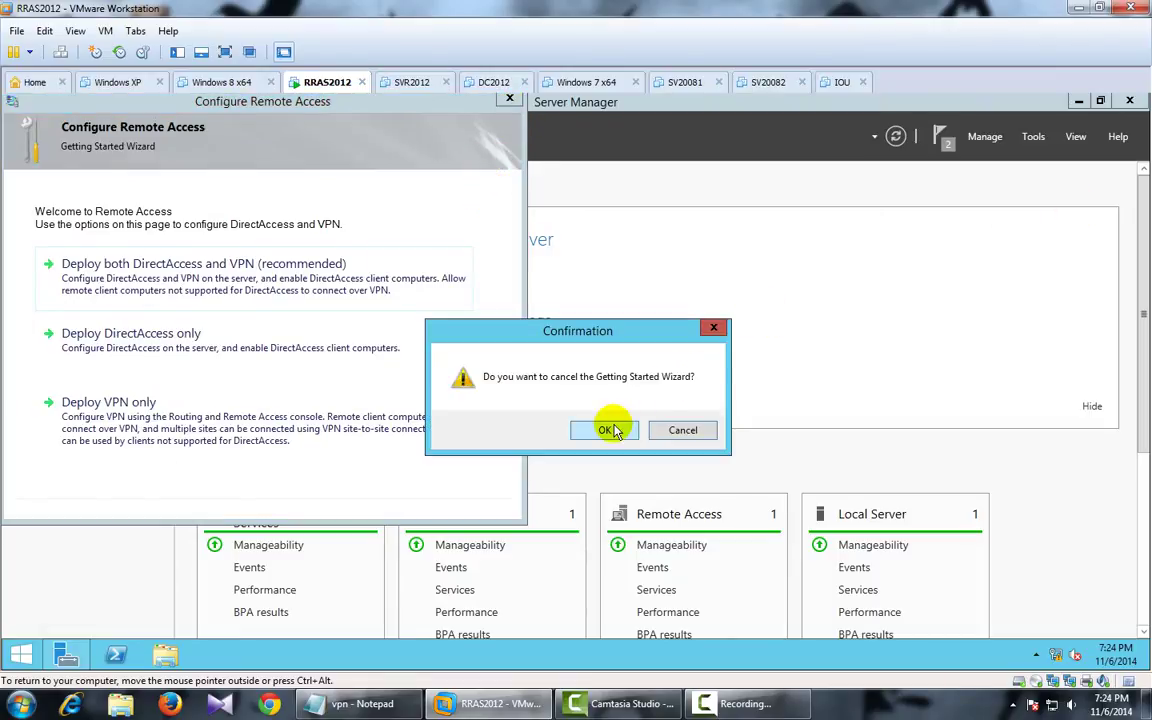
Step: Open the Routing and Remote Access console and start the server setup wizard for RRAS (local)
{"action": "left_click", "coordinate": [1034, 138]}
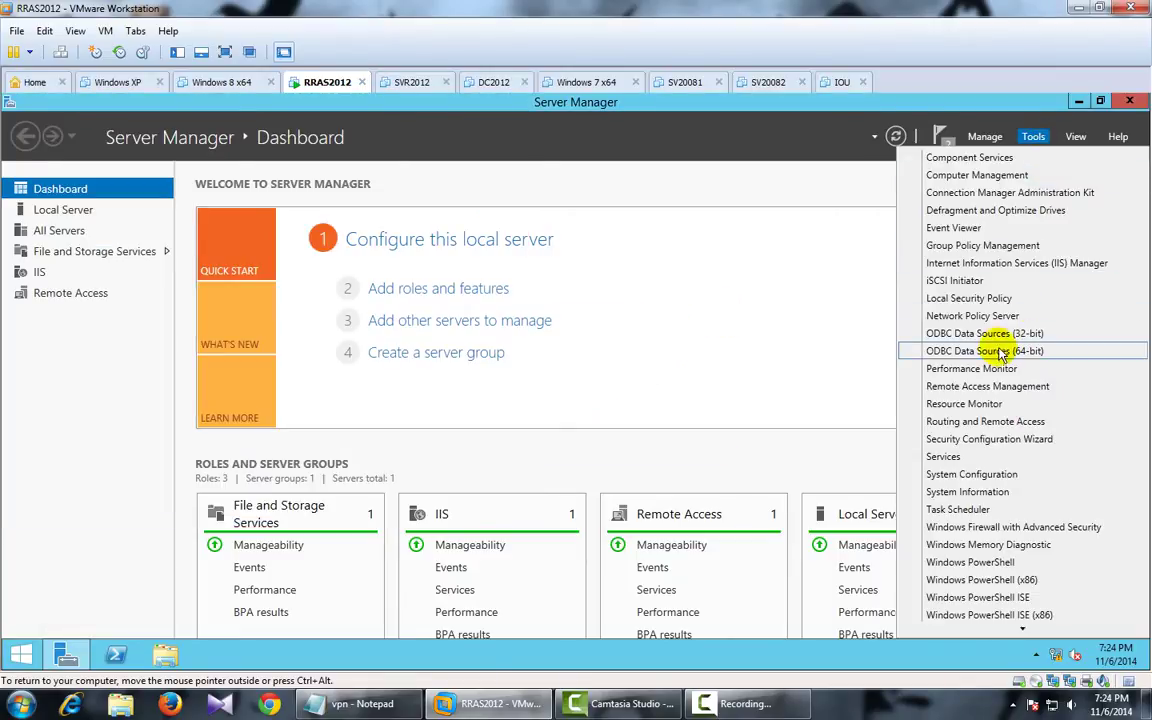
{"action": "left_click", "coordinate": [985, 421]}
{"action": "left_click", "coordinate": [538, 138]}
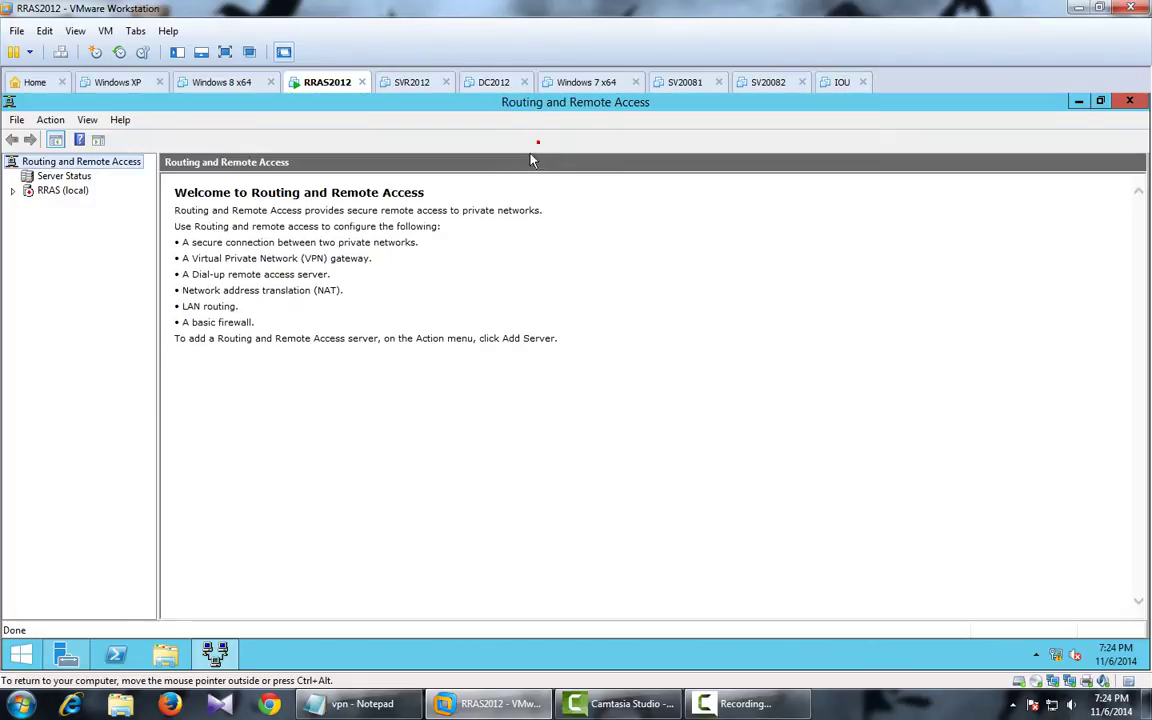
{"action": "left_click", "coordinate": [34, 194]}
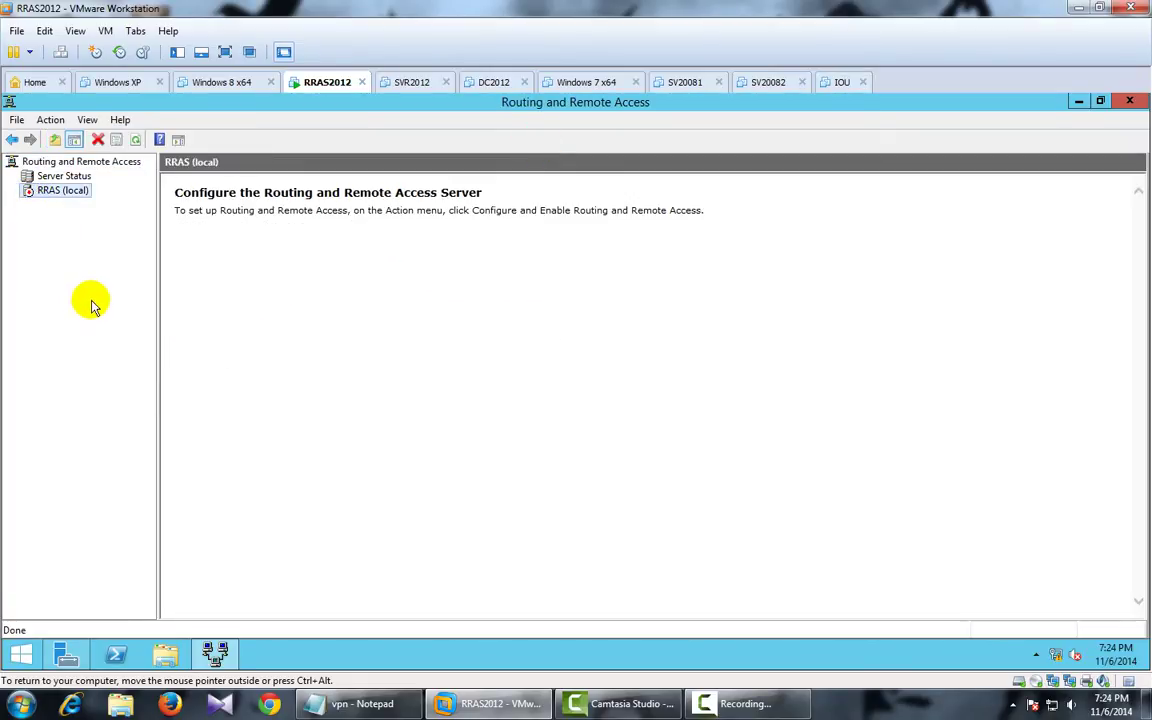
{"action": "right_click", "coordinate": [57, 197]}
{"action": "left_click", "coordinate": [95, 201]}
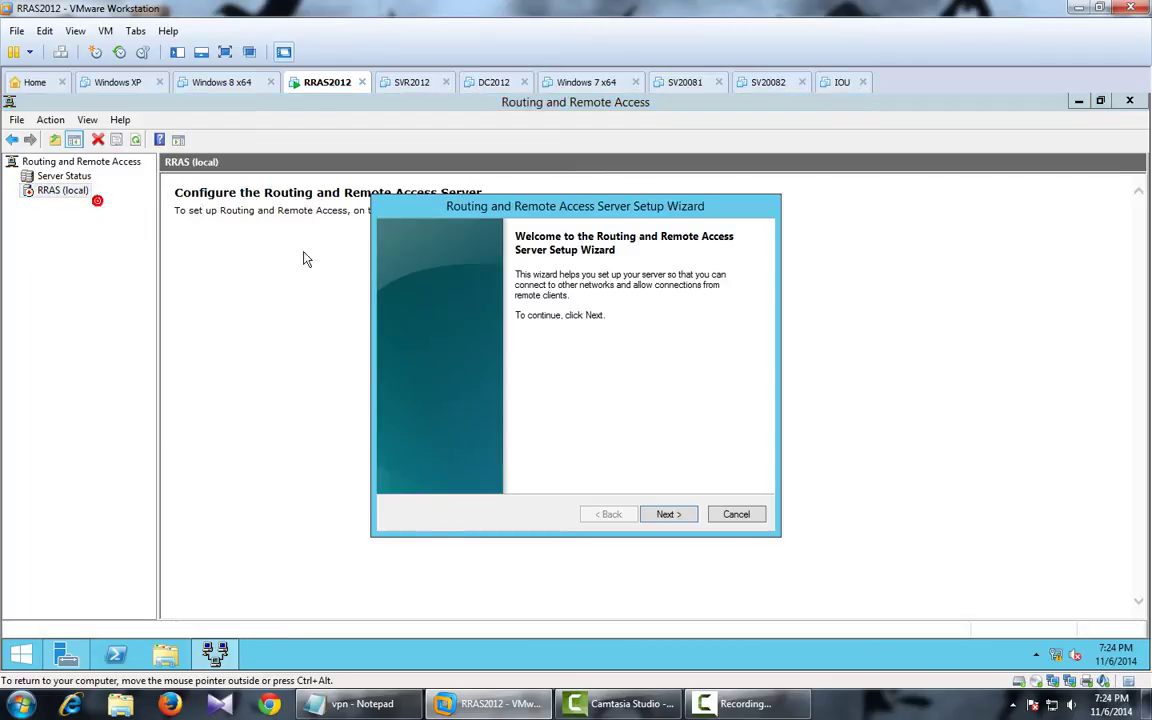
Step: Choose the Remote access (dial-up or VPN) configuration and enable VPN only
{"action": "left_click", "coordinate": [667, 516]}
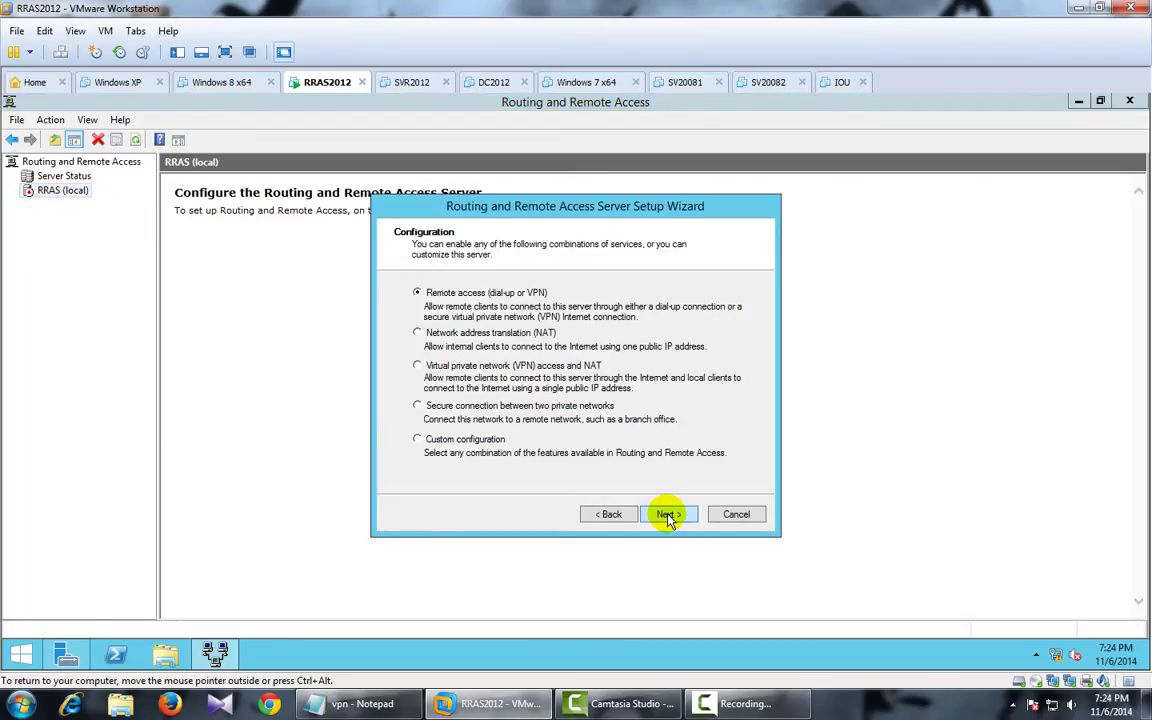
{"action": "left_click", "coordinate": [666, 514]}
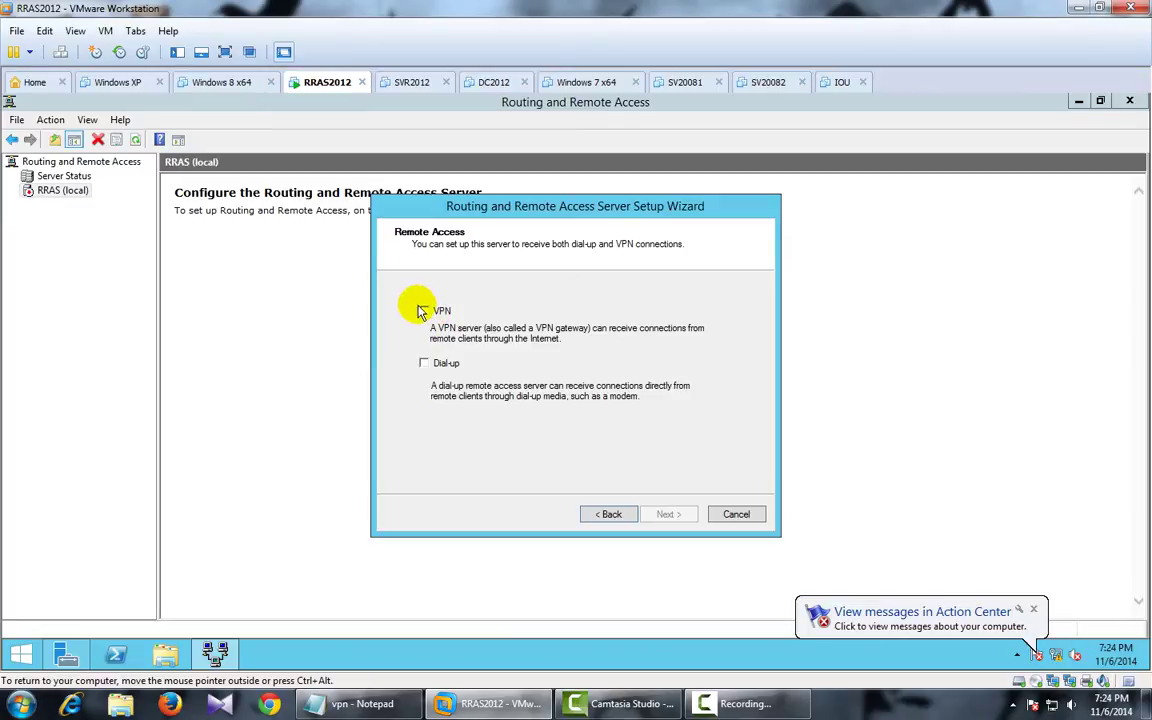
{"action": "left_click", "coordinate": [425, 312]}
{"action": "left_click", "coordinate": [668, 516]}
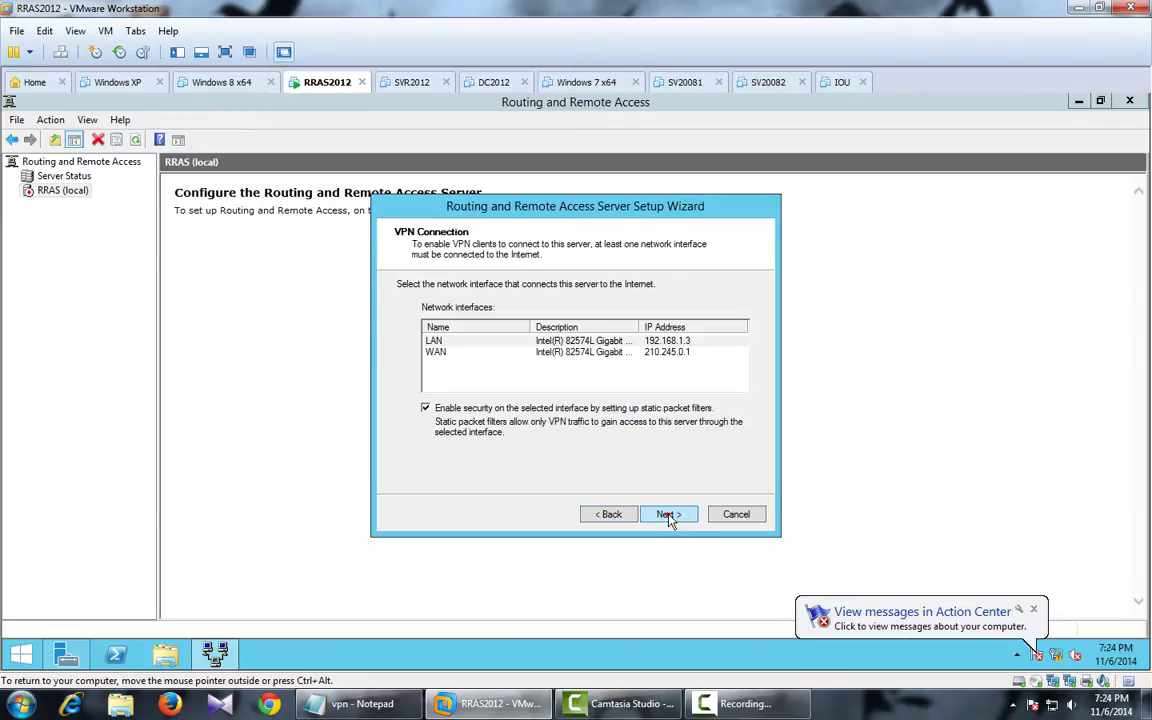
Step: Use the WAN interface for the VPN connection with static packet filter security turned off
{"action": "left_click", "coordinate": [437, 353]}
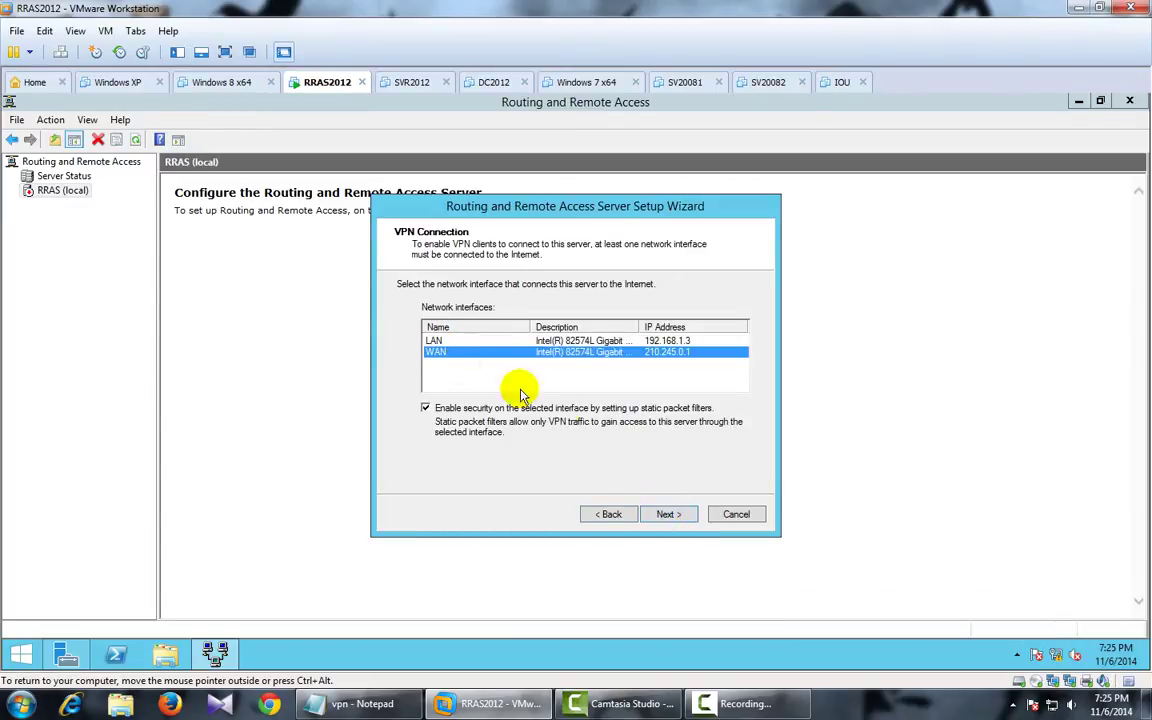
{"action": "left_click", "coordinate": [425, 408]}
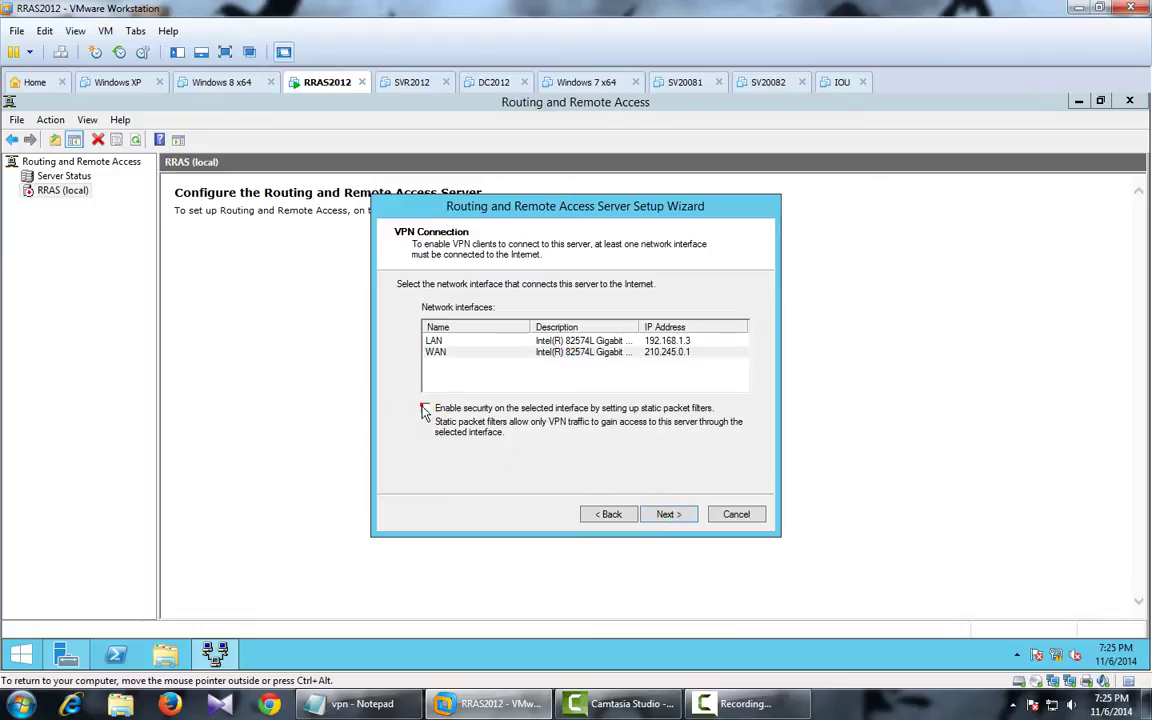
{"action": "left_click", "coordinate": [503, 354]}
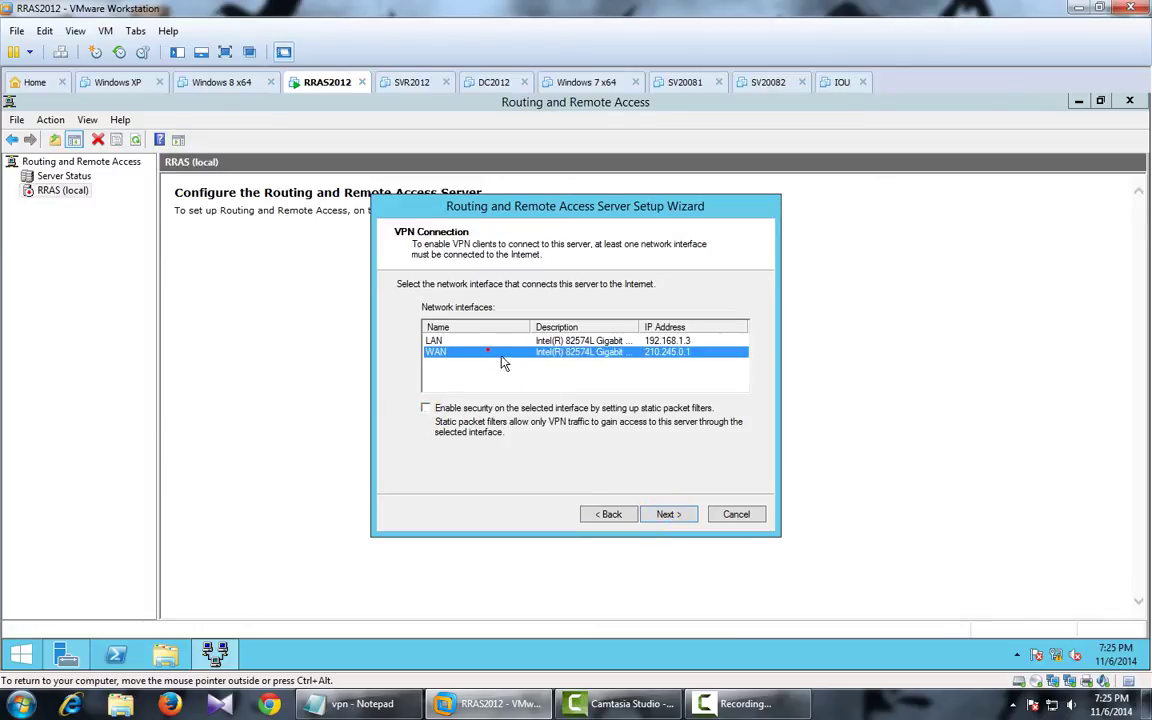
{"action": "left_click", "coordinate": [670, 514]}
Step: Assign remote client addresses from a specified range running from 172.16.1.10 to 172.16.1.20
{"action": "left_click", "coordinate": [442, 350]}
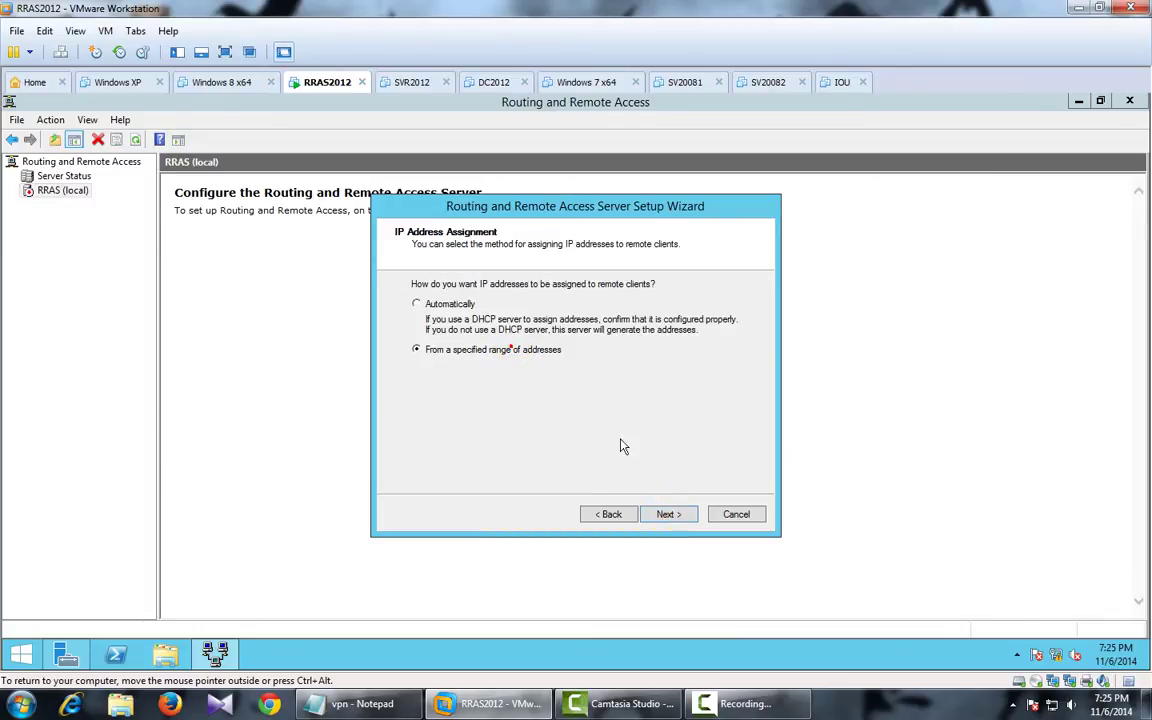
{"action": "left_click", "coordinate": [670, 514]}
{"action": "left_click", "coordinate": [588, 413]}
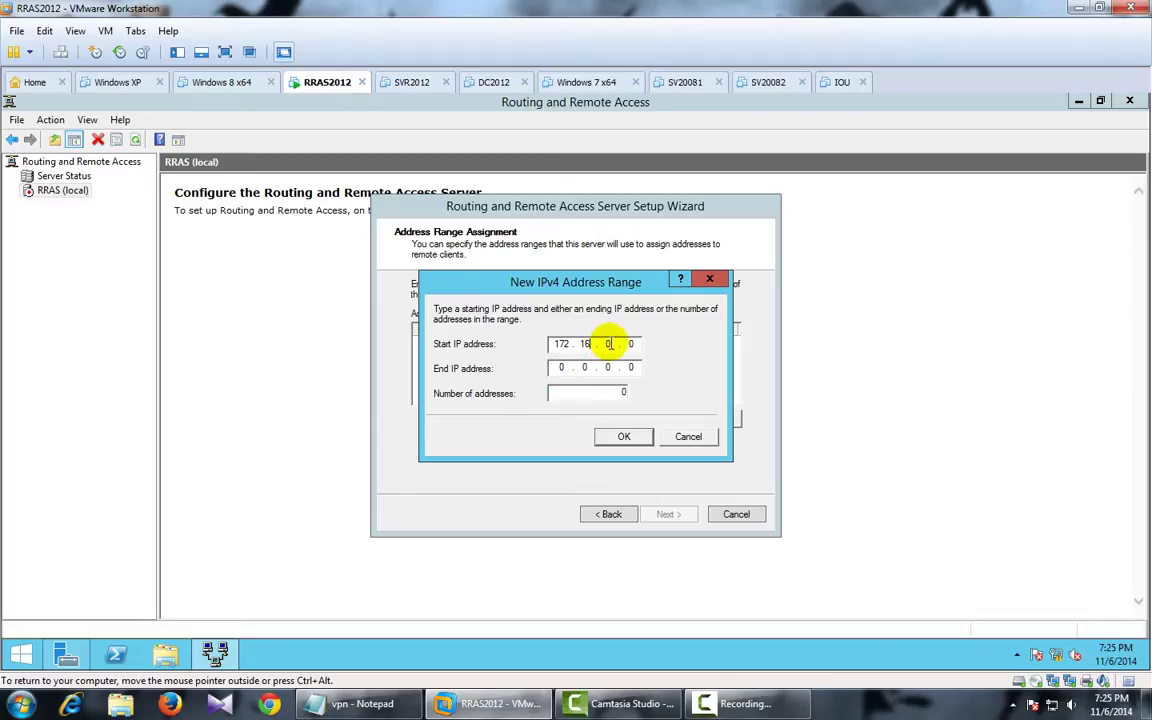
{"action": "double_click", "coordinate": [604, 345]}
{"action": "type", "text": "1."}
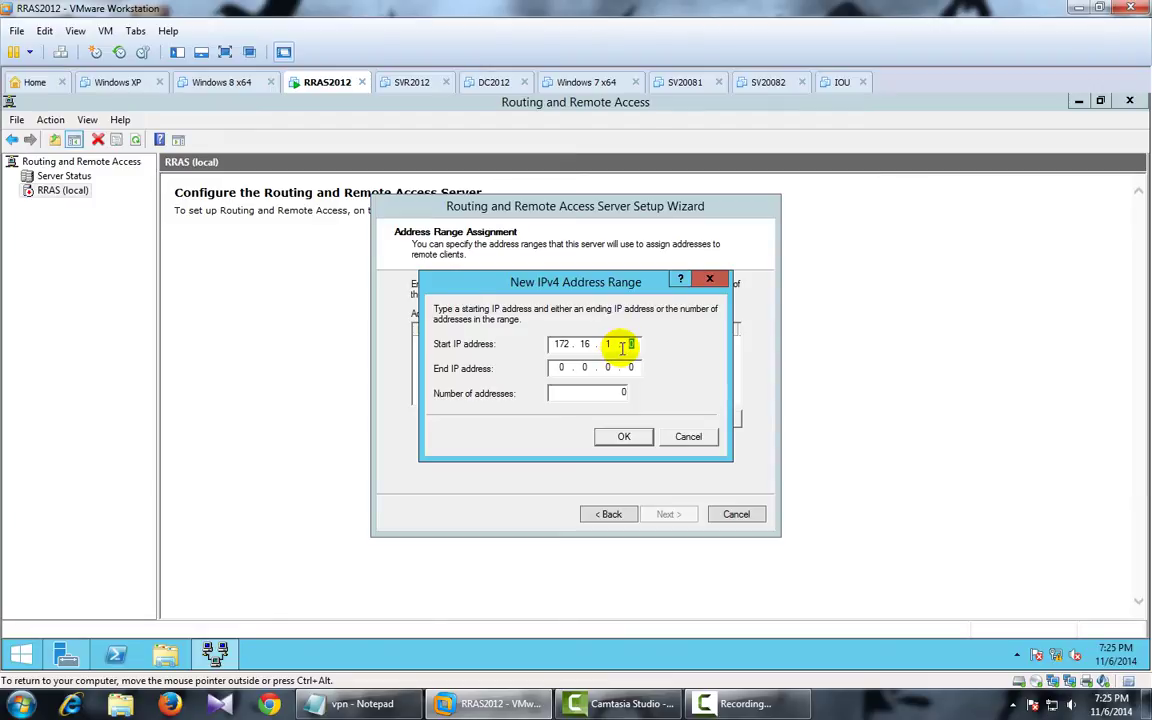
{"action": "type", "text": "10"}
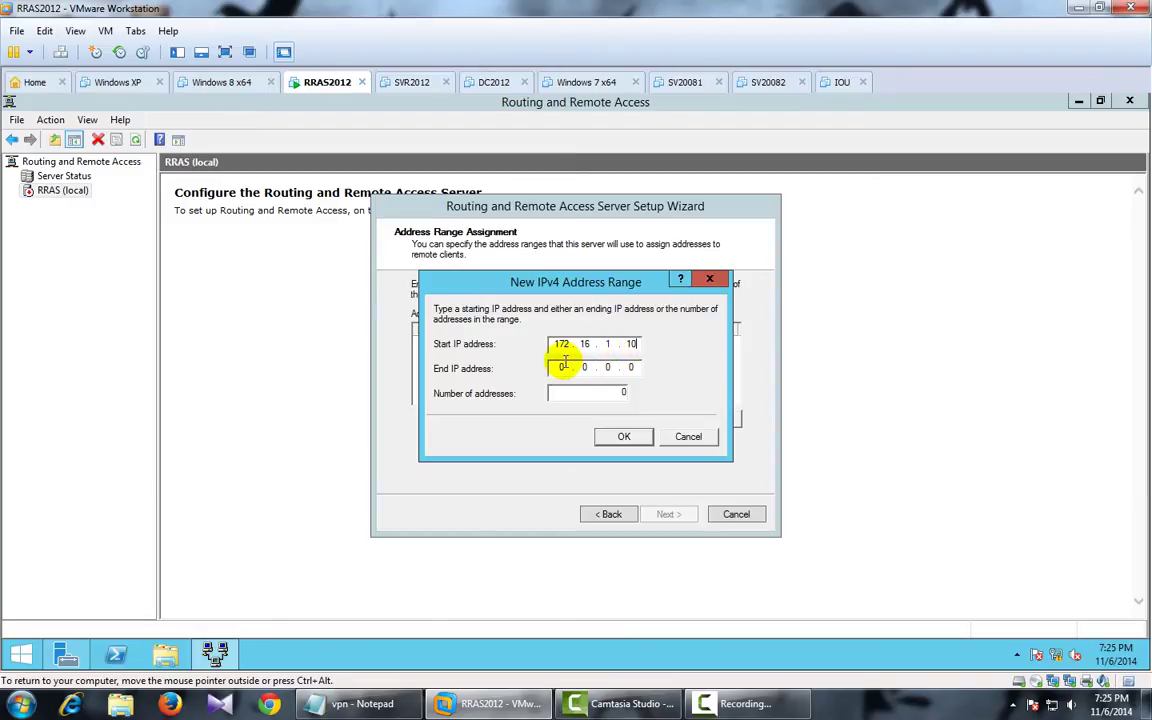
{"action": "key", "text": "Tab"}
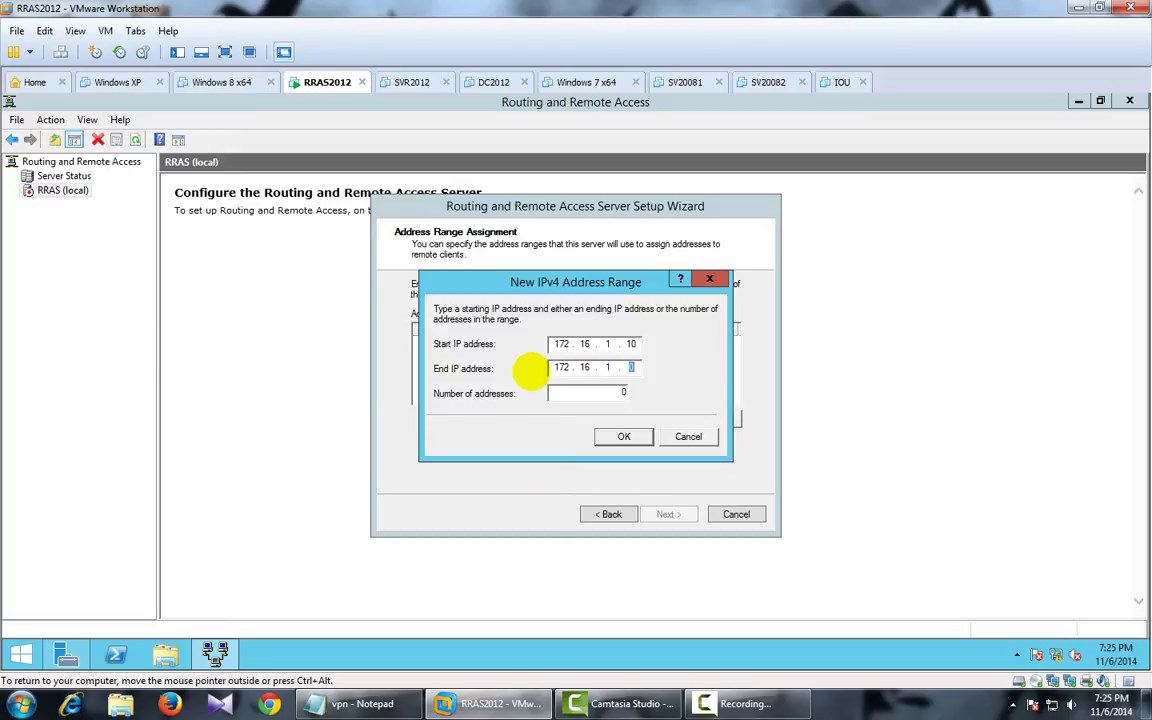
{"action": "left_click", "coordinate": [623, 437]}
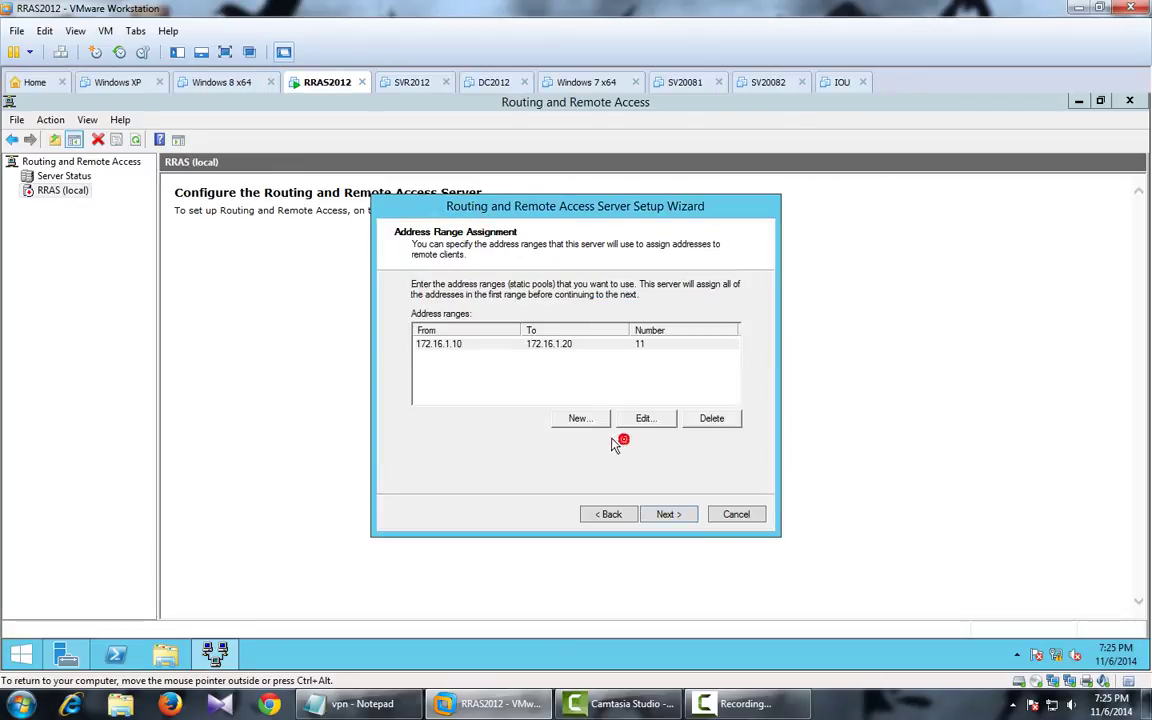
{"action": "left_click", "coordinate": [666, 513]}
Step: Set the server to use RADIUS with primary server 192.168.1.2, enter the shared secret and finish the setup wizard
{"action": "left_click", "coordinate": [470, 394]}
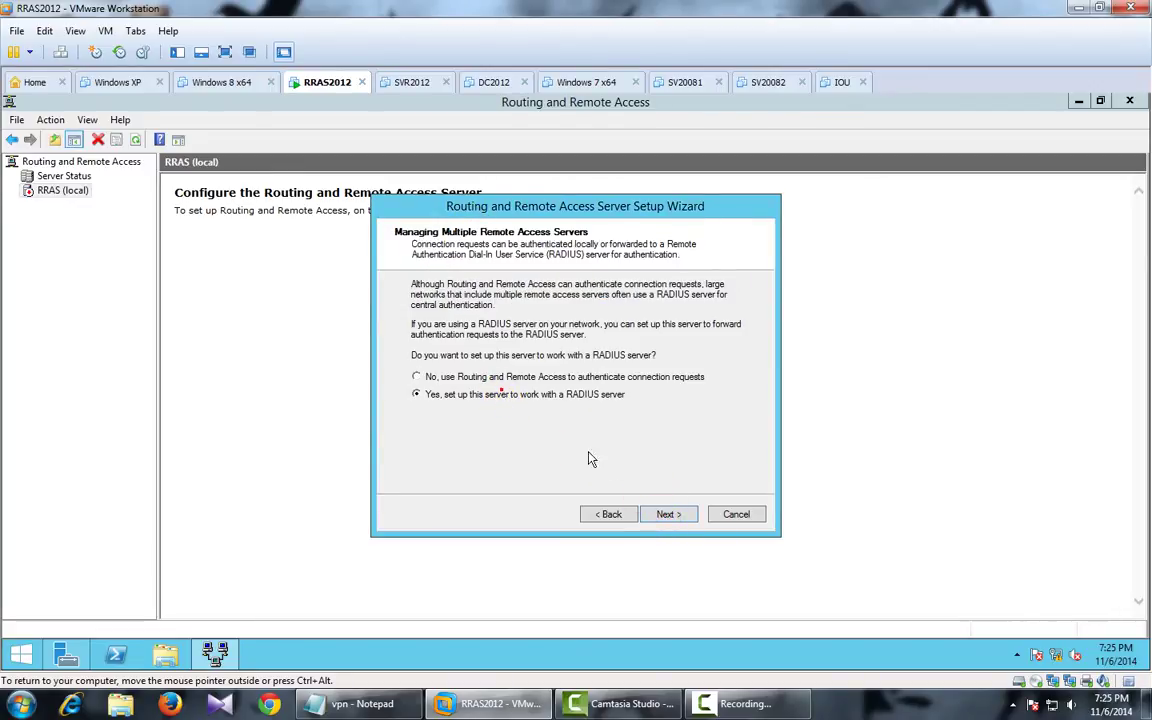
{"action": "left_click", "coordinate": [667, 514]}
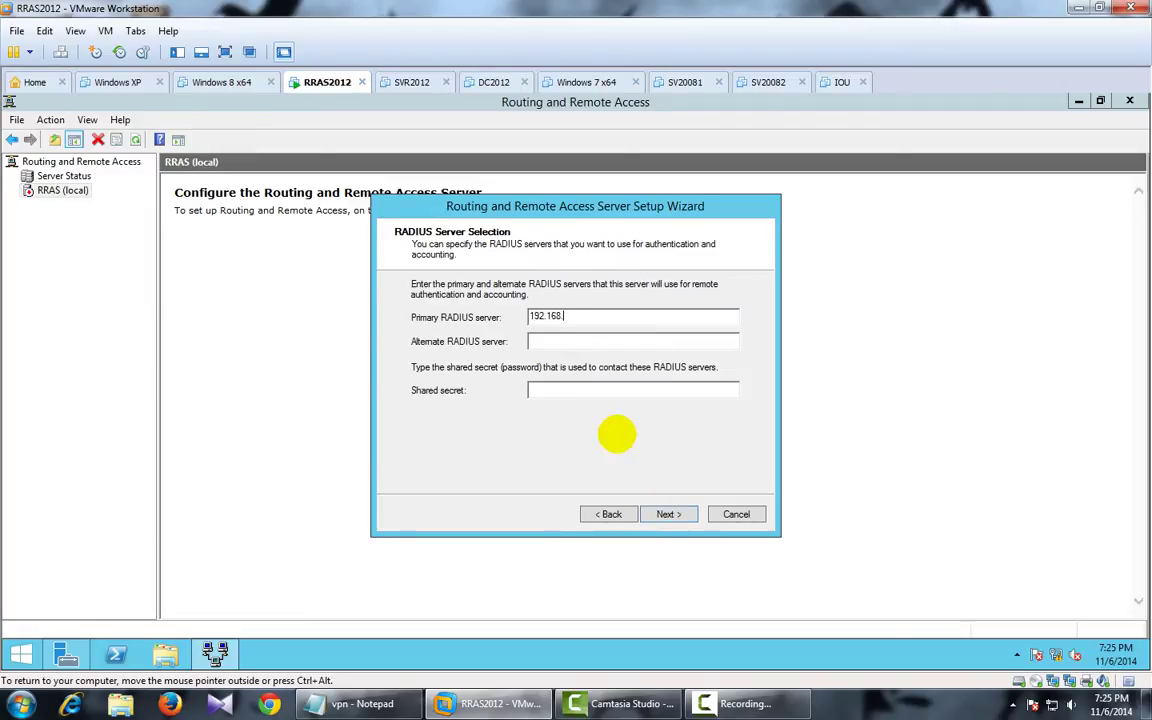
{"action": "type", "text": "1.2"}
{"action": "left_click", "coordinate": [575, 390]}
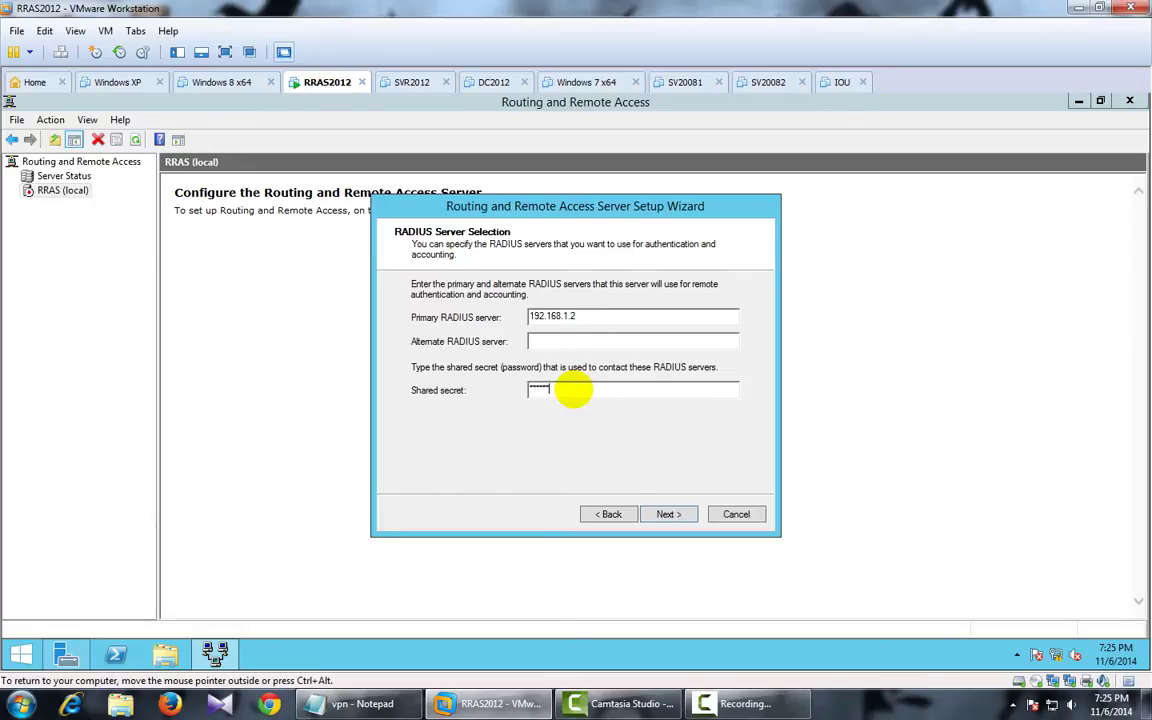
{"action": "left_click", "coordinate": [669, 514]}
{"action": "left_click", "coordinate": [668, 514]}
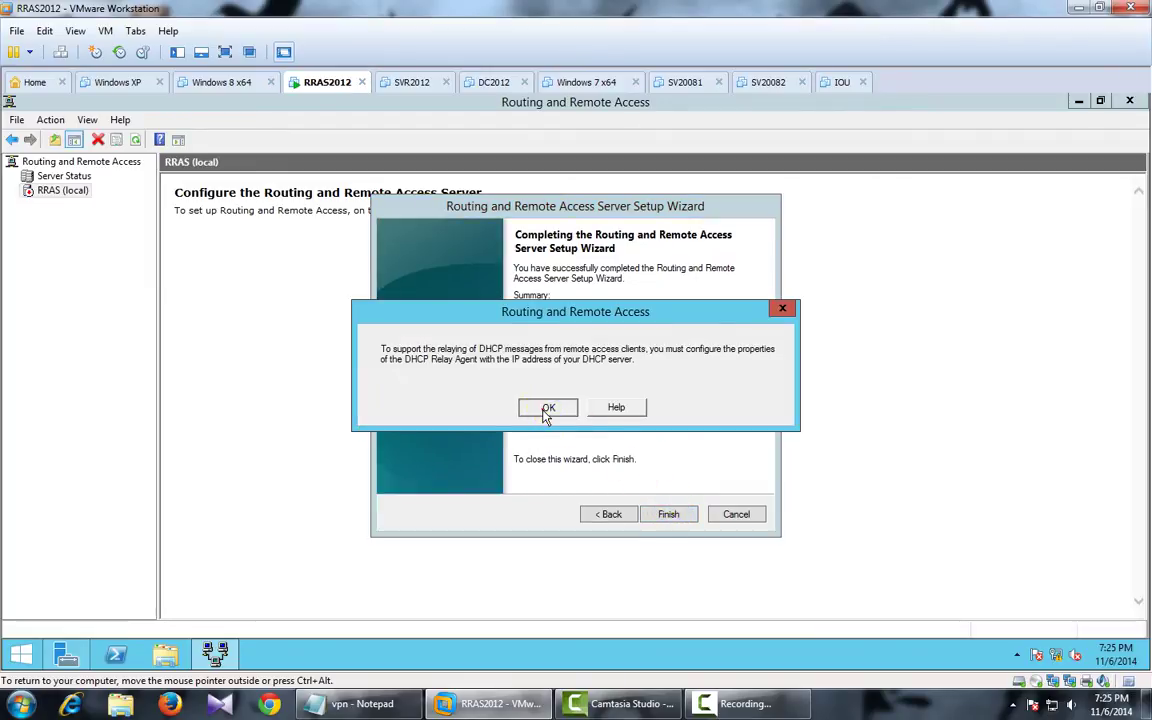
Step: Acknowledge the DHCP relay notice and expand the local RRAS server in the console tree
{"action": "left_click", "coordinate": [545, 410]}
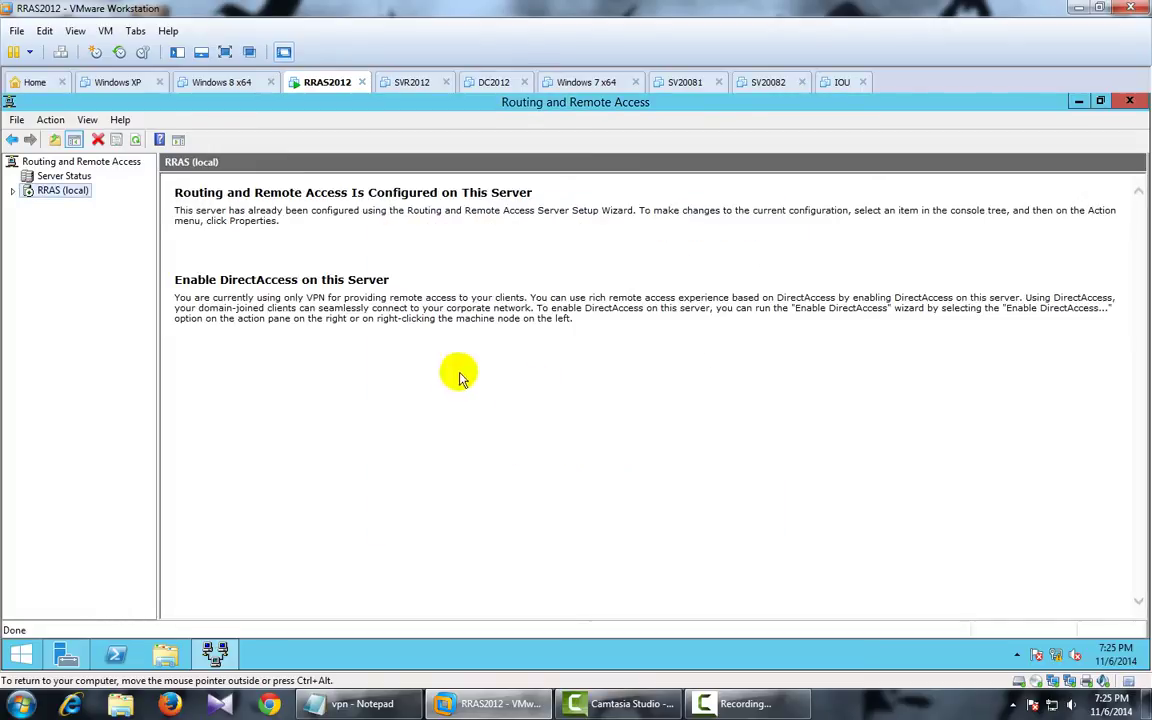
{"action": "left_click", "coordinate": [12, 191]}
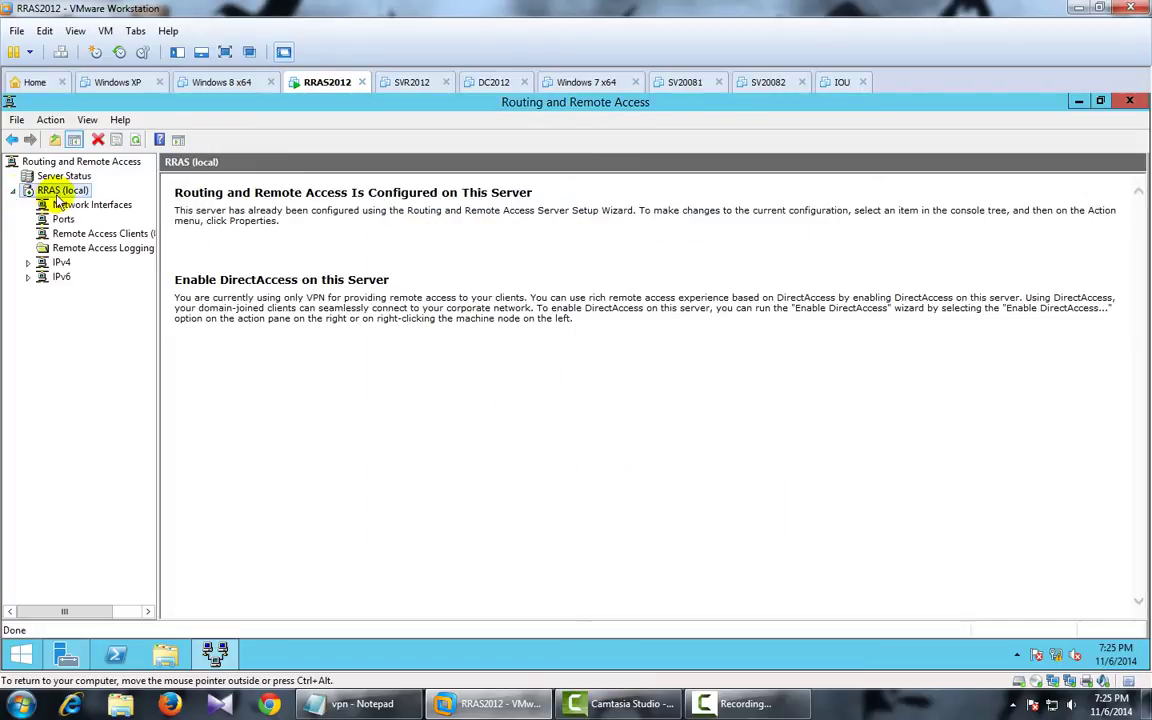
{"action": "left_click", "coordinate": [45, 162]}
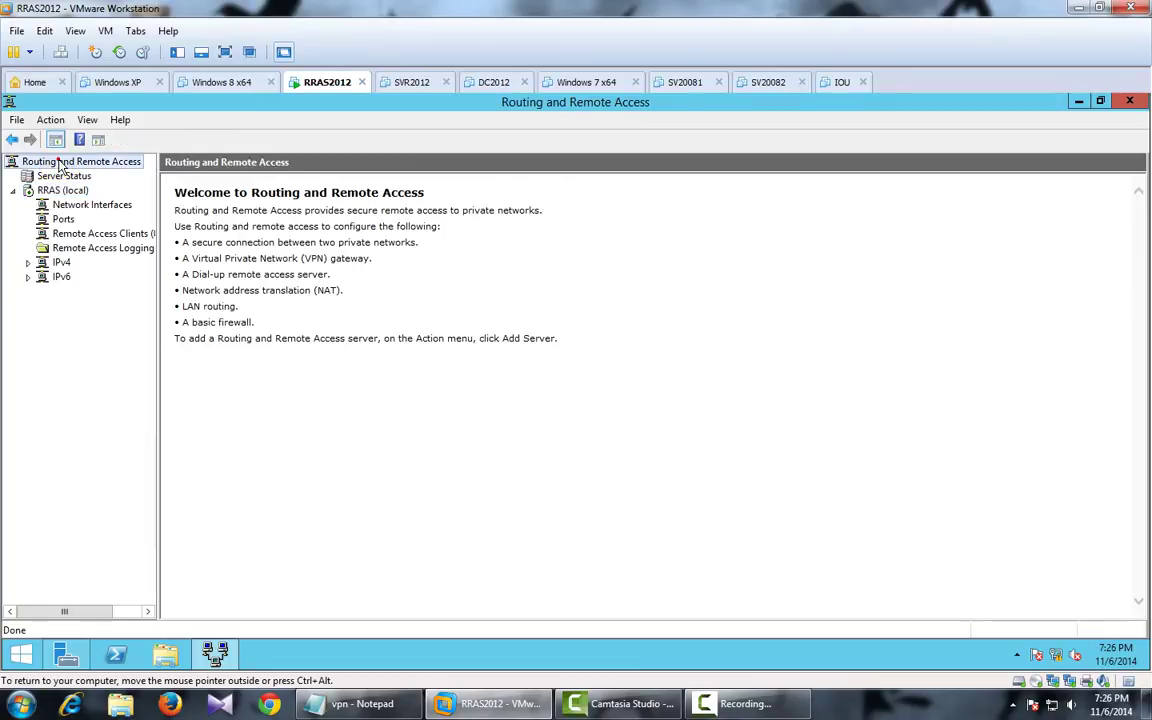
{"action": "right_click", "coordinate": [55, 162]}
{"action": "left_click", "coordinate": [66, 310]}
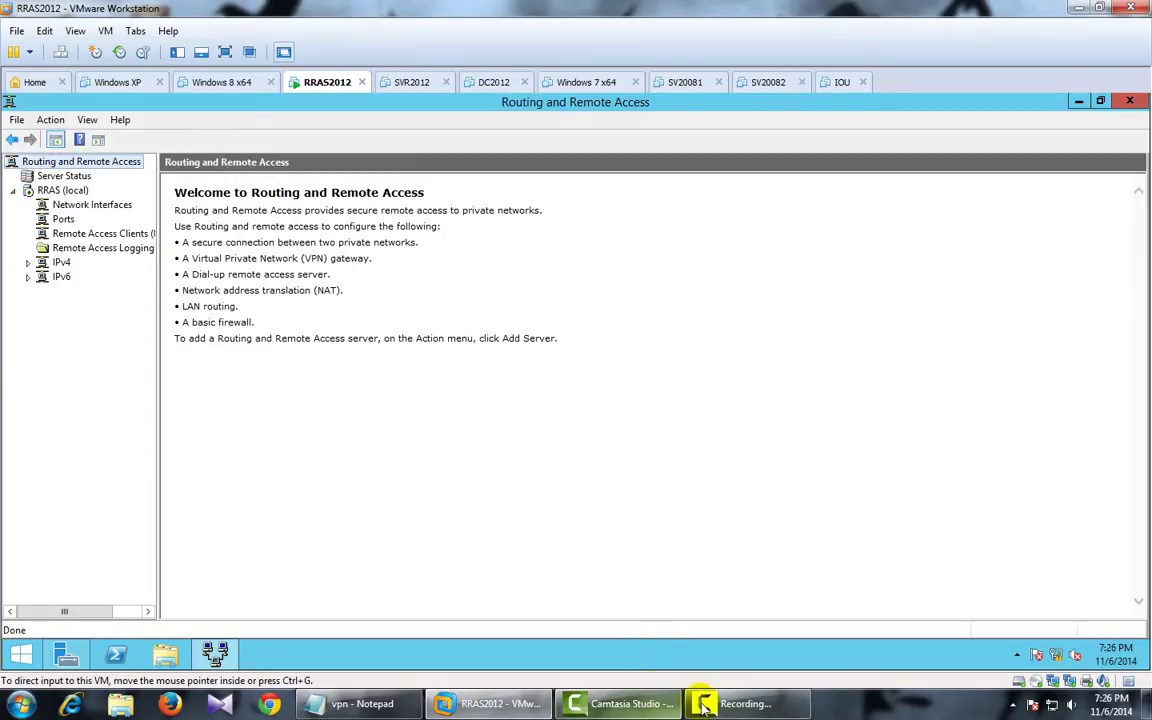
Step: Review the Notepad plan's section on the SVR machine acting as the member RADIUS server
{"action": "left_click", "coordinate": [370, 700]}
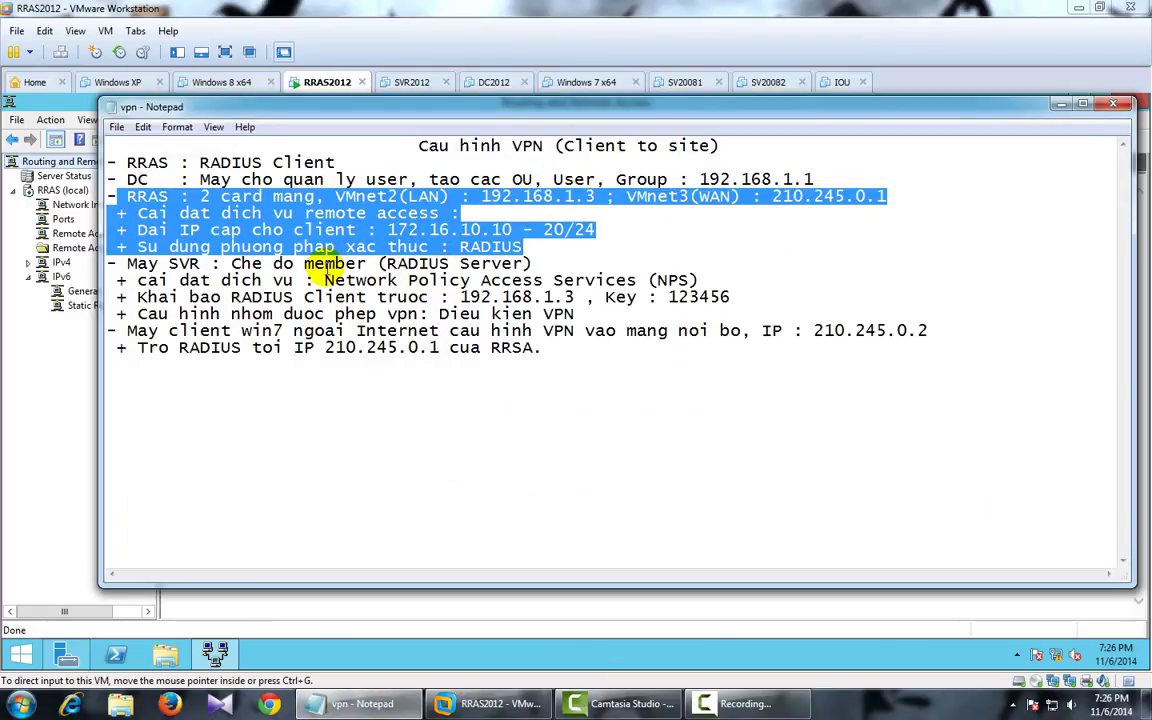
{"action": "left_click", "coordinate": [297, 262]}
{"action": "left_click_drag", "start_coordinate": [231, 263], "coordinate": [609, 313]}
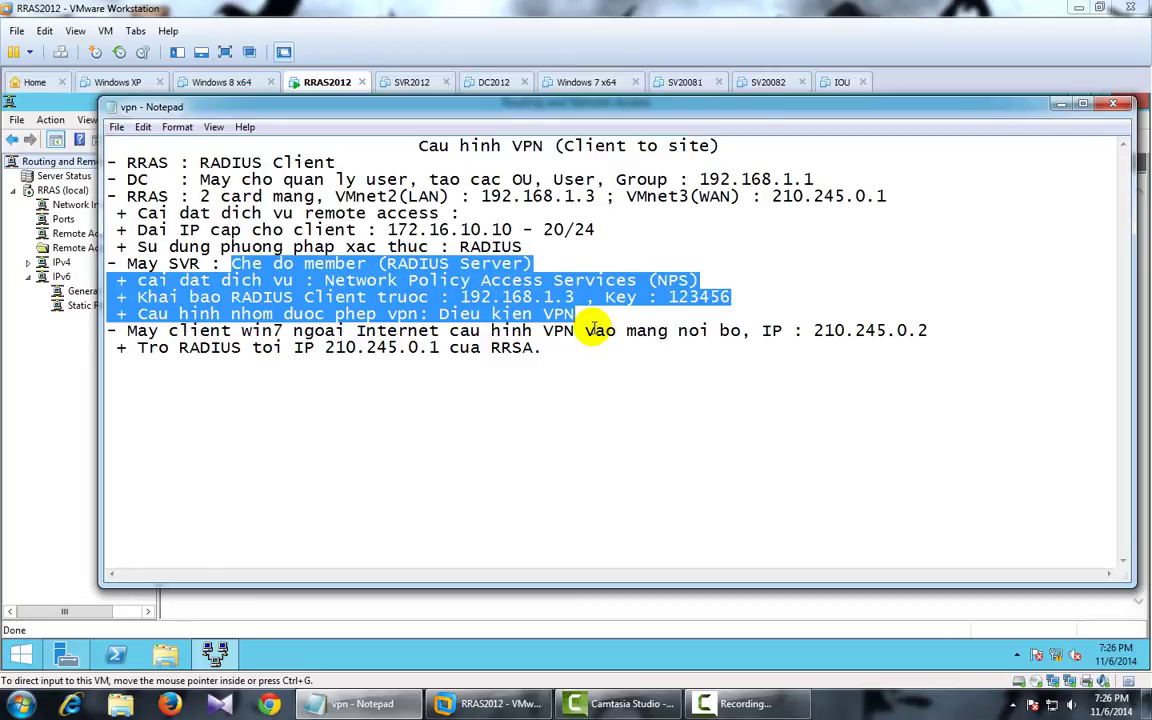
{"action": "left_click", "coordinate": [340, 706]}
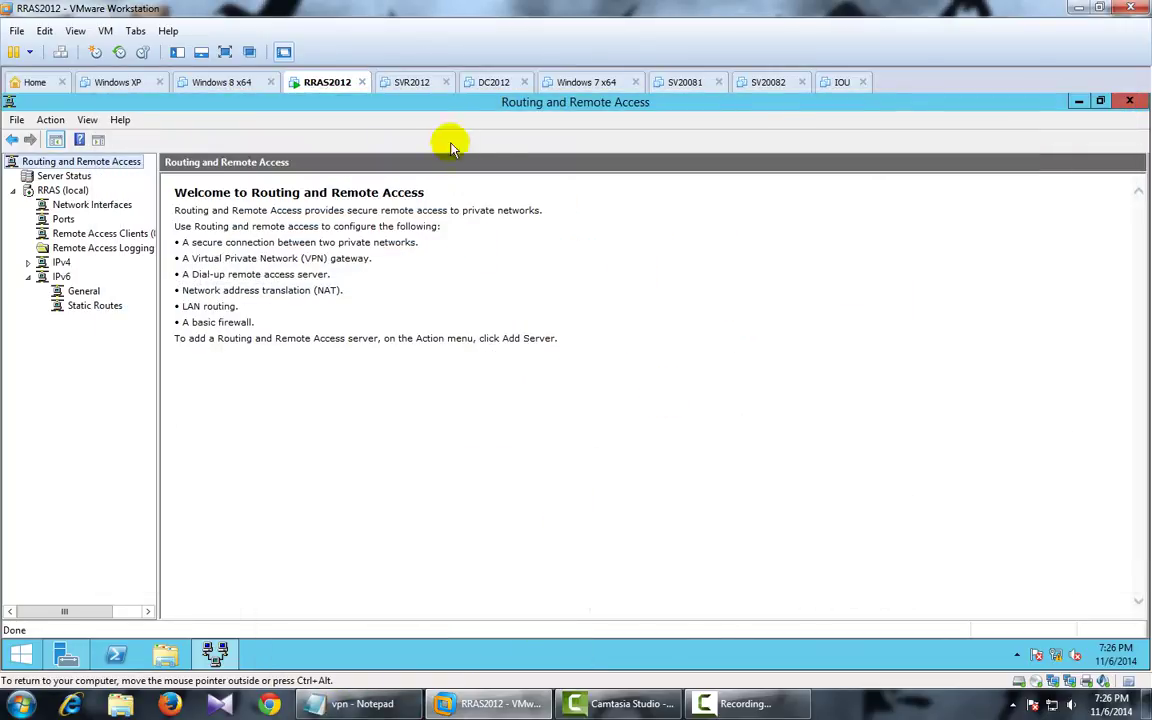
Step: Restore the DC2012 virtual machine to its DC2 snapshot
{"action": "left_click", "coordinate": [411, 84]}
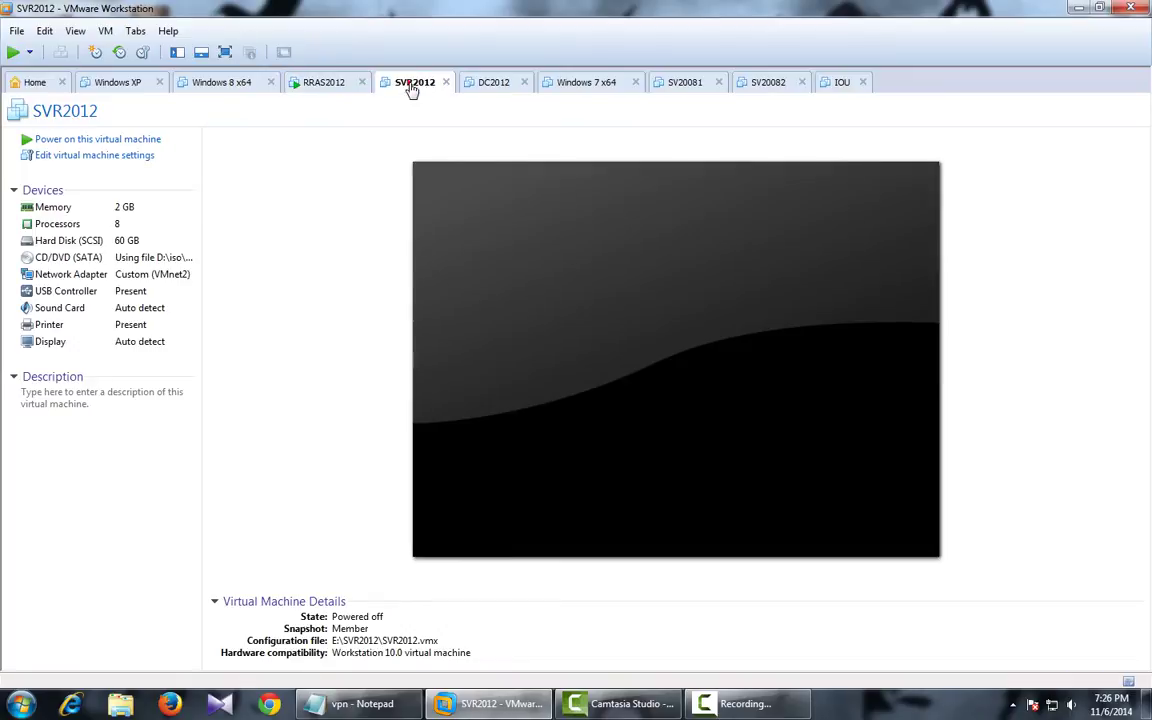
{"action": "left_click", "coordinate": [493, 84]}
{"action": "left_click", "coordinate": [143, 52]}
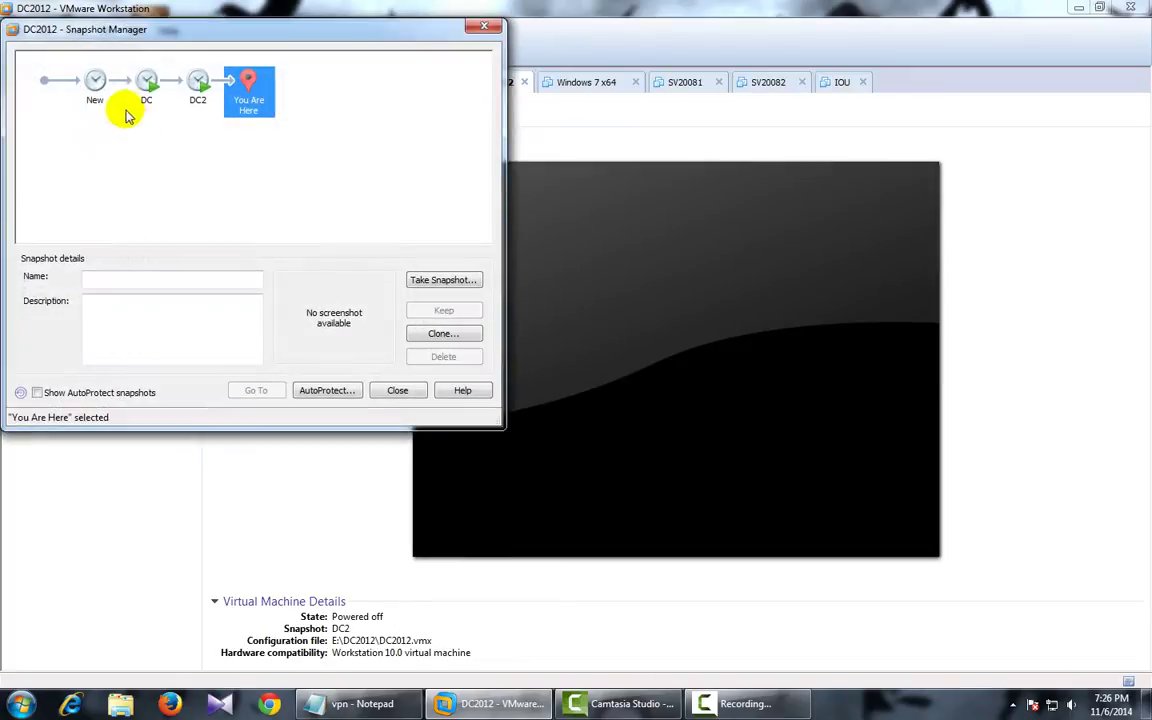
{"action": "left_click", "coordinate": [197, 85]}
{"action": "left_click", "coordinate": [255, 390]}
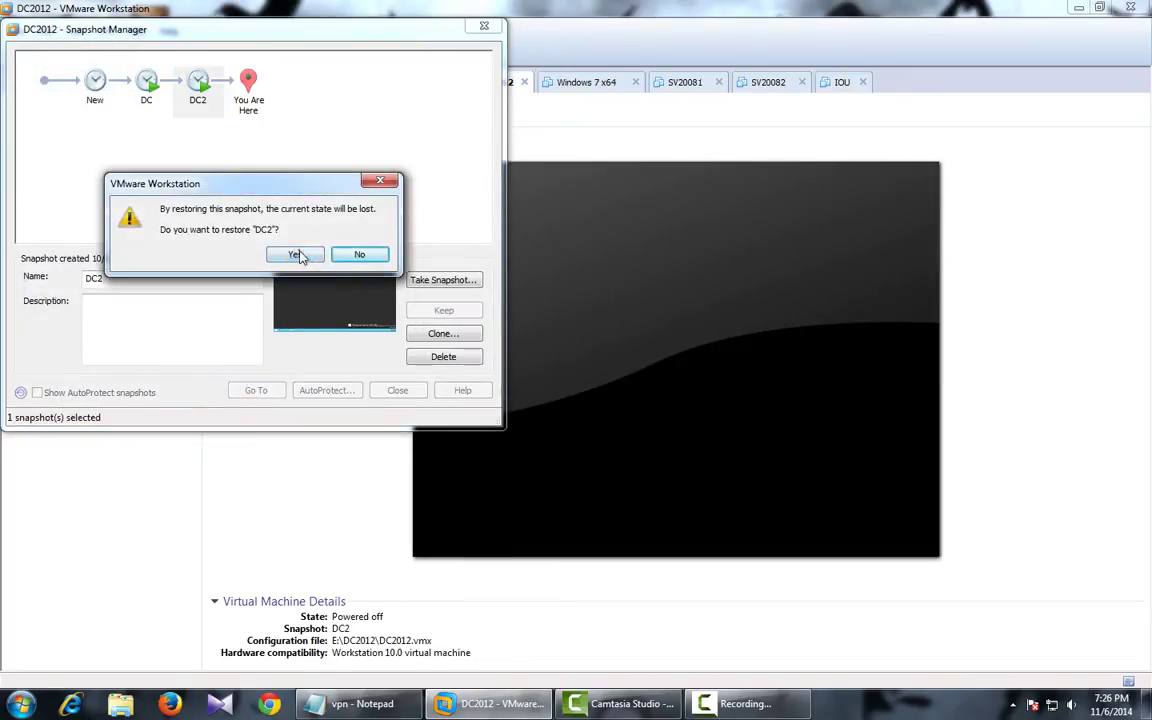
{"action": "left_click", "coordinate": [296, 251]}
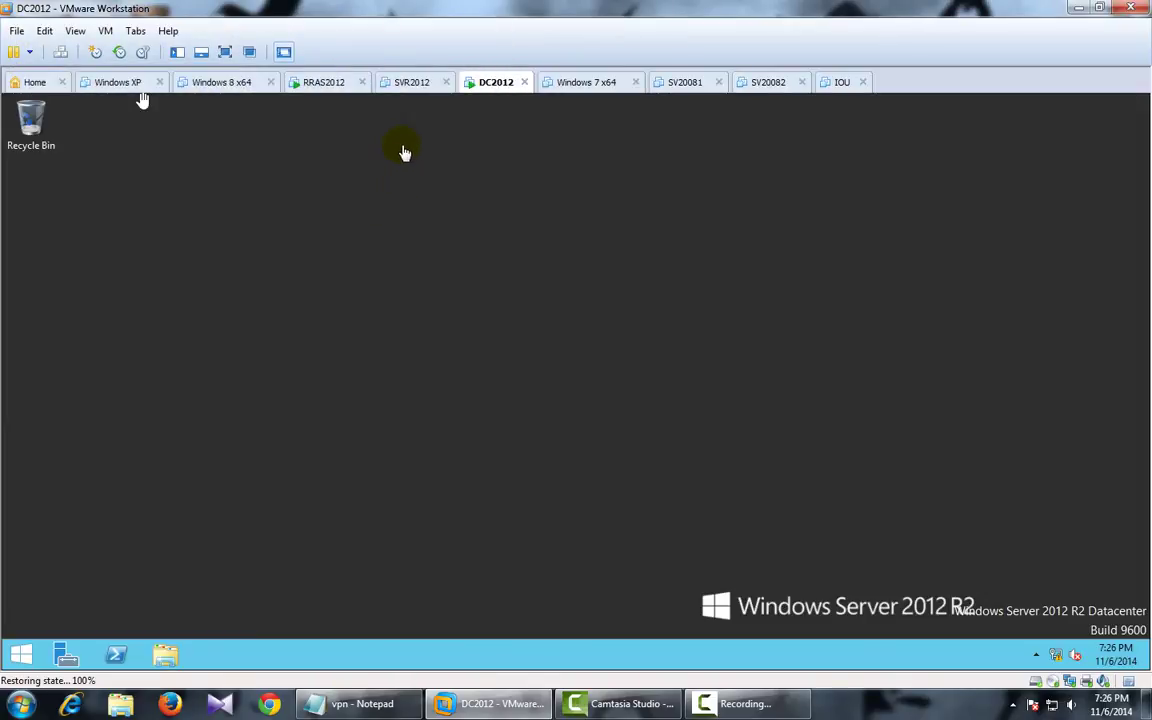
Step: Restore the SVR2012 virtual machine to its Member snapshot
{"action": "left_click", "coordinate": [411, 82]}
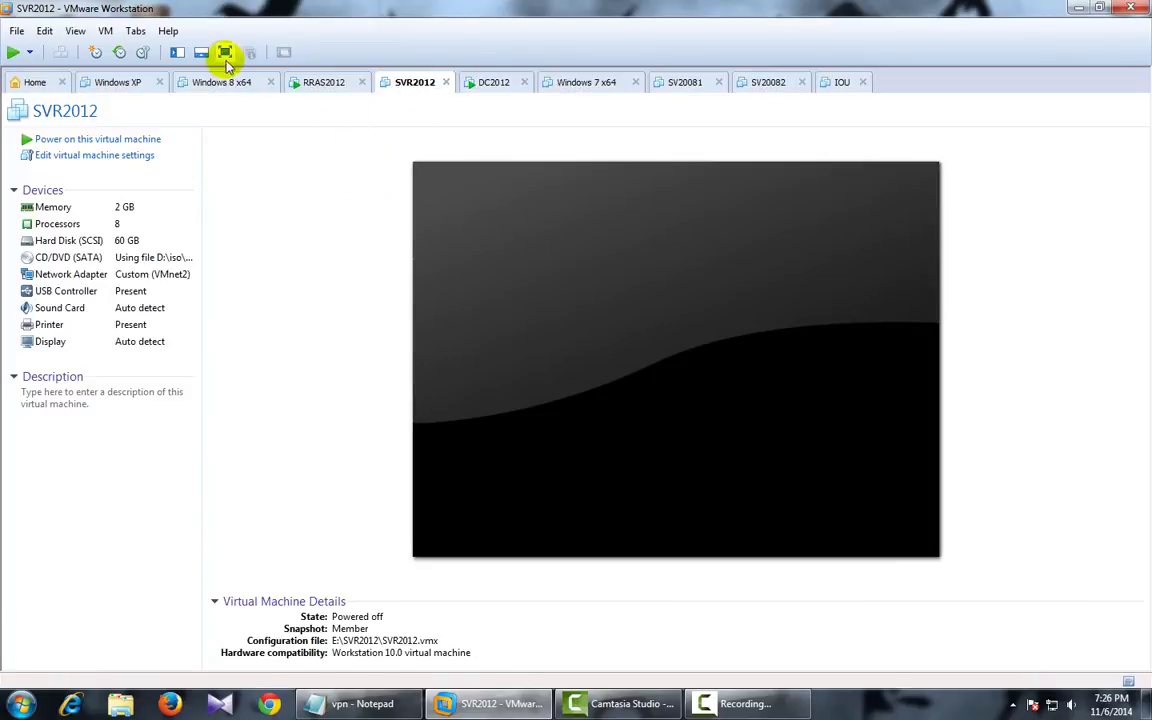
{"action": "left_click", "coordinate": [145, 55]}
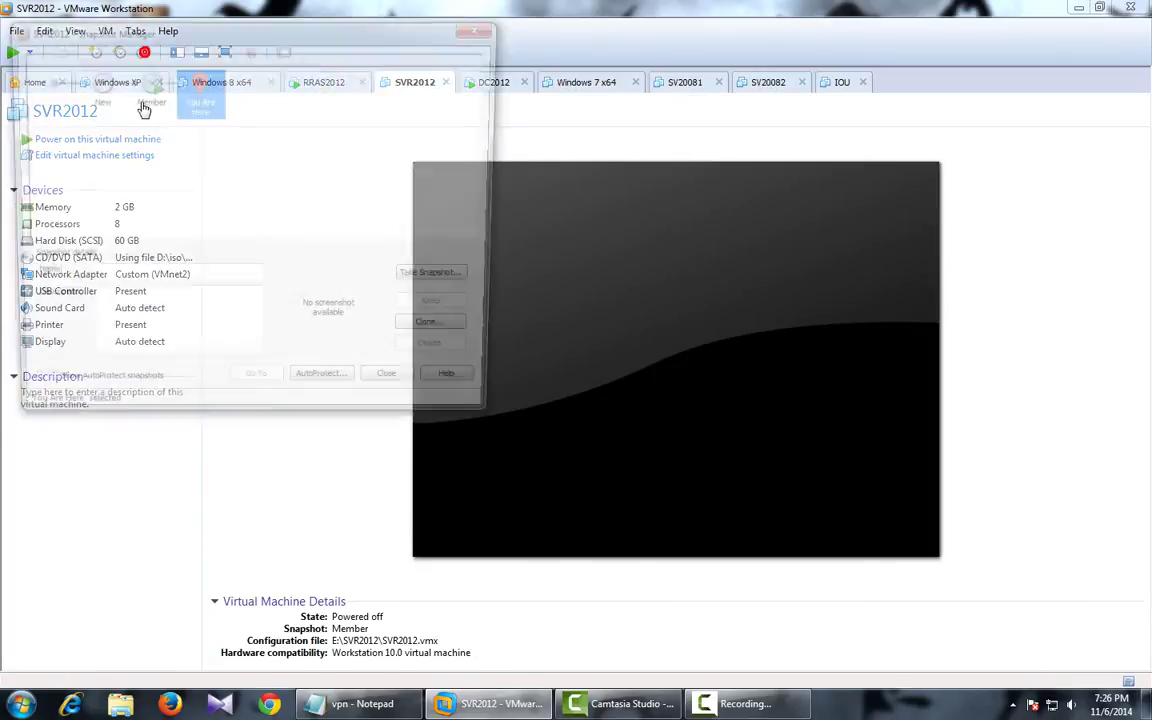
{"action": "left_click", "coordinate": [143, 86]}
{"action": "left_click", "coordinate": [245, 390]}
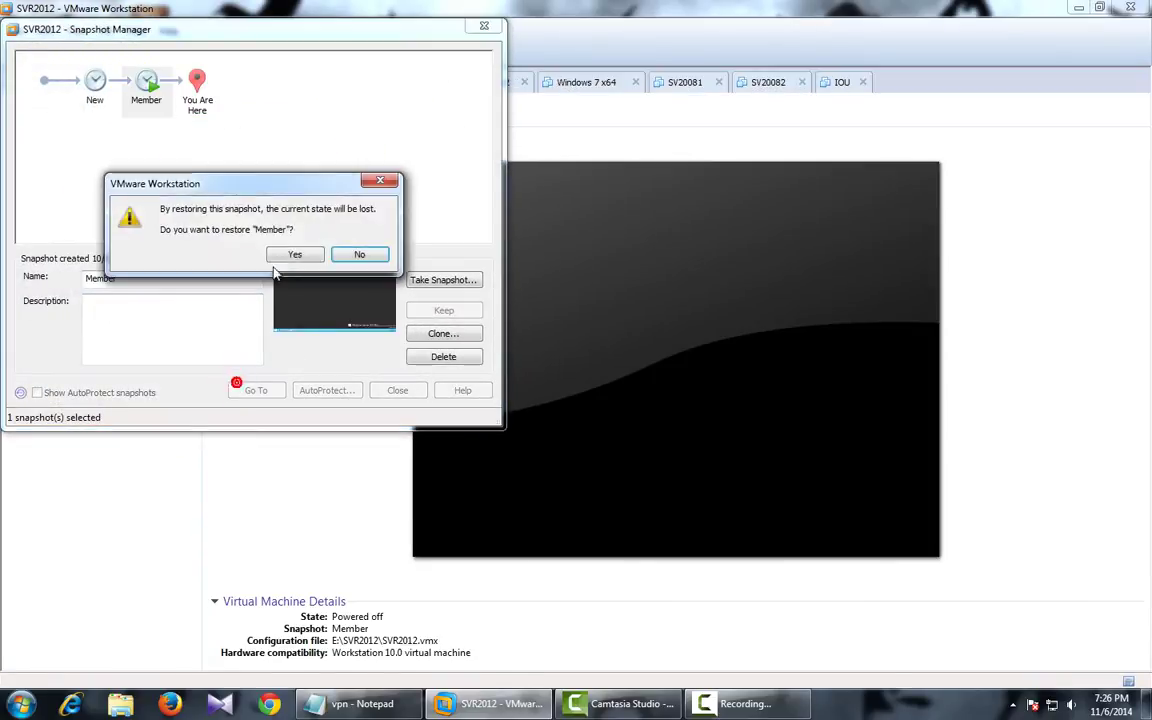
{"action": "left_click", "coordinate": [298, 254]}
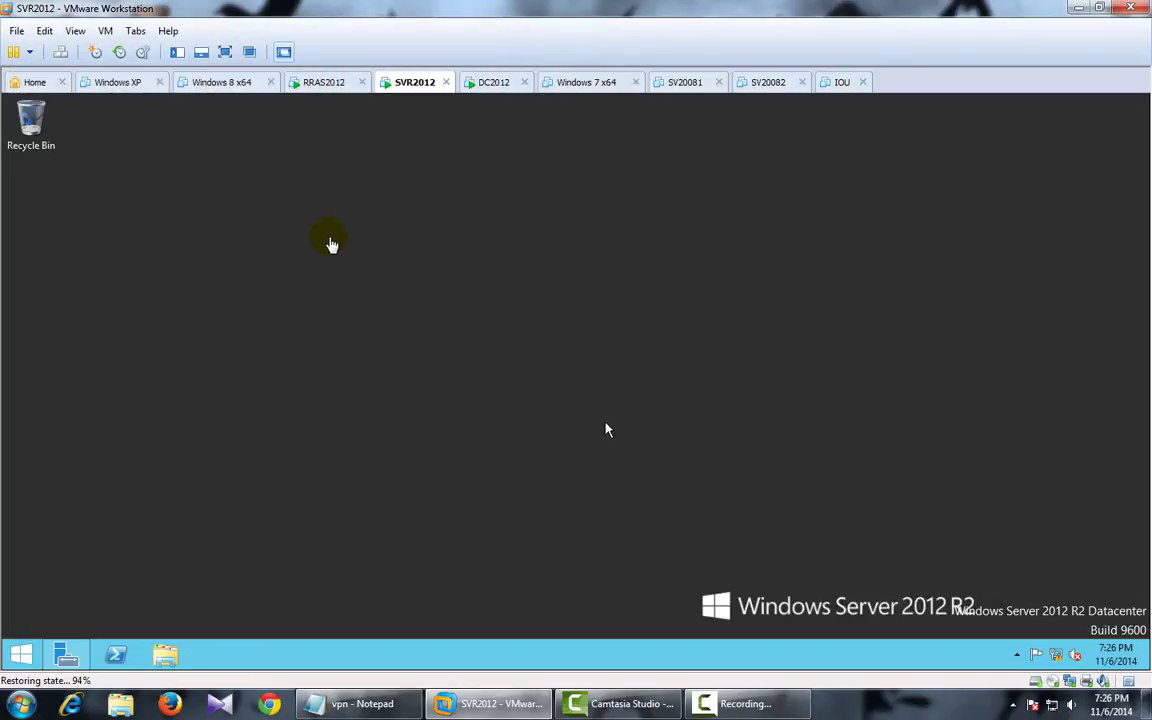
Step: On DC2012, open Active Directory Users and Computers and show the contents of the IT organizational unit
{"action": "left_click", "coordinate": [465, 86]}
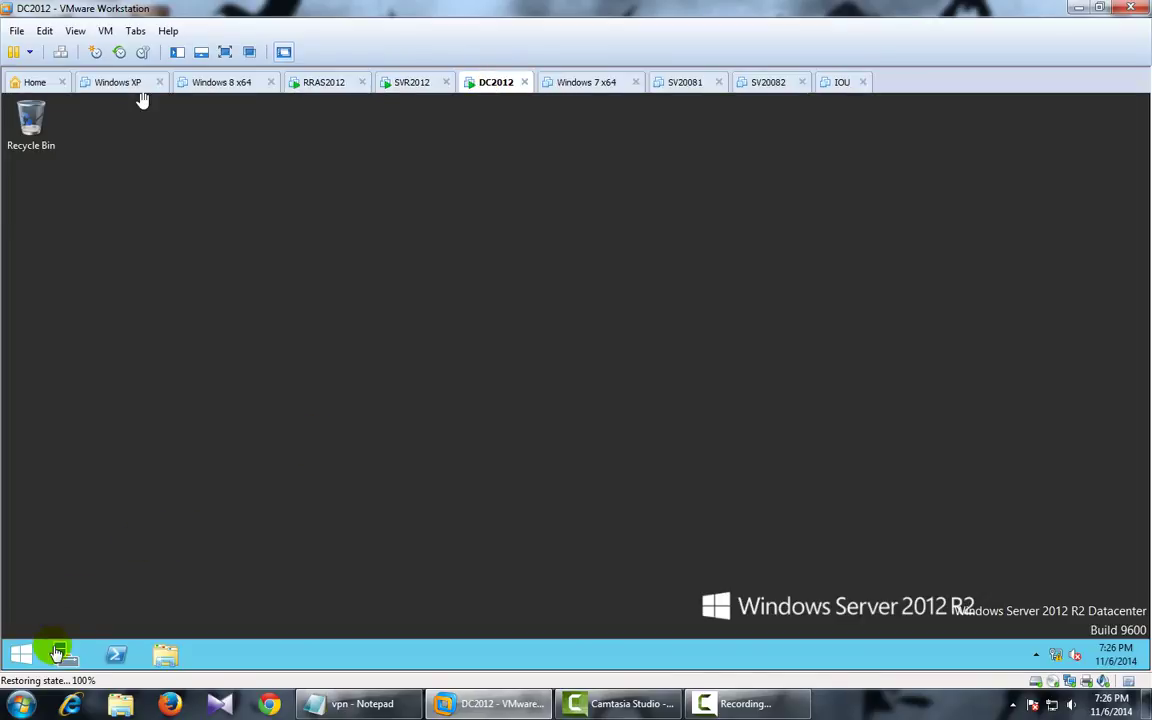
{"action": "left_click", "coordinate": [66, 654]}
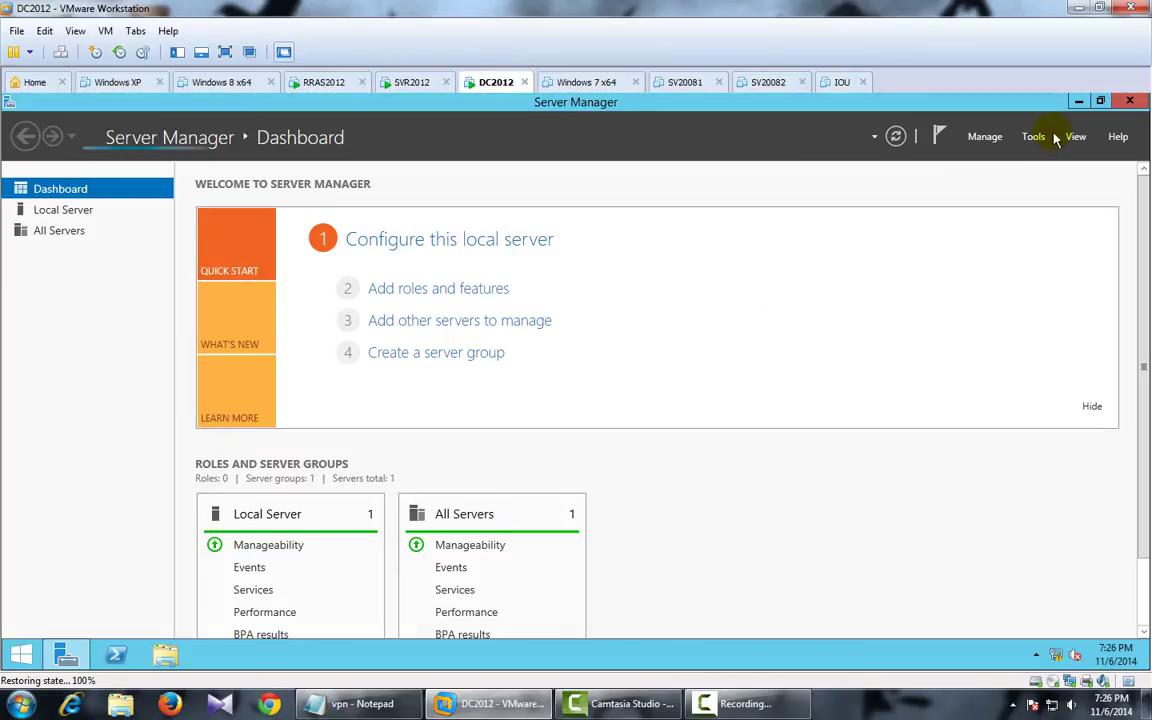
{"action": "left_click", "coordinate": [1033, 137]}
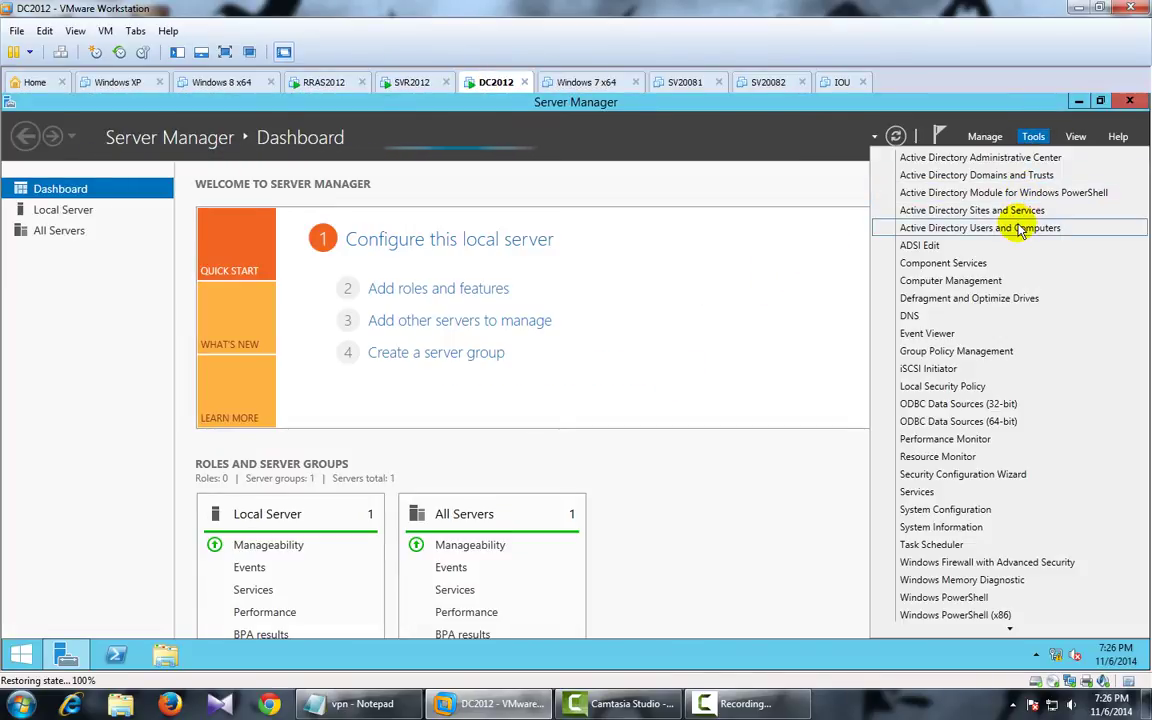
{"action": "left_click", "coordinate": [1039, 226]}
{"action": "left_click", "coordinate": [634, 173]}
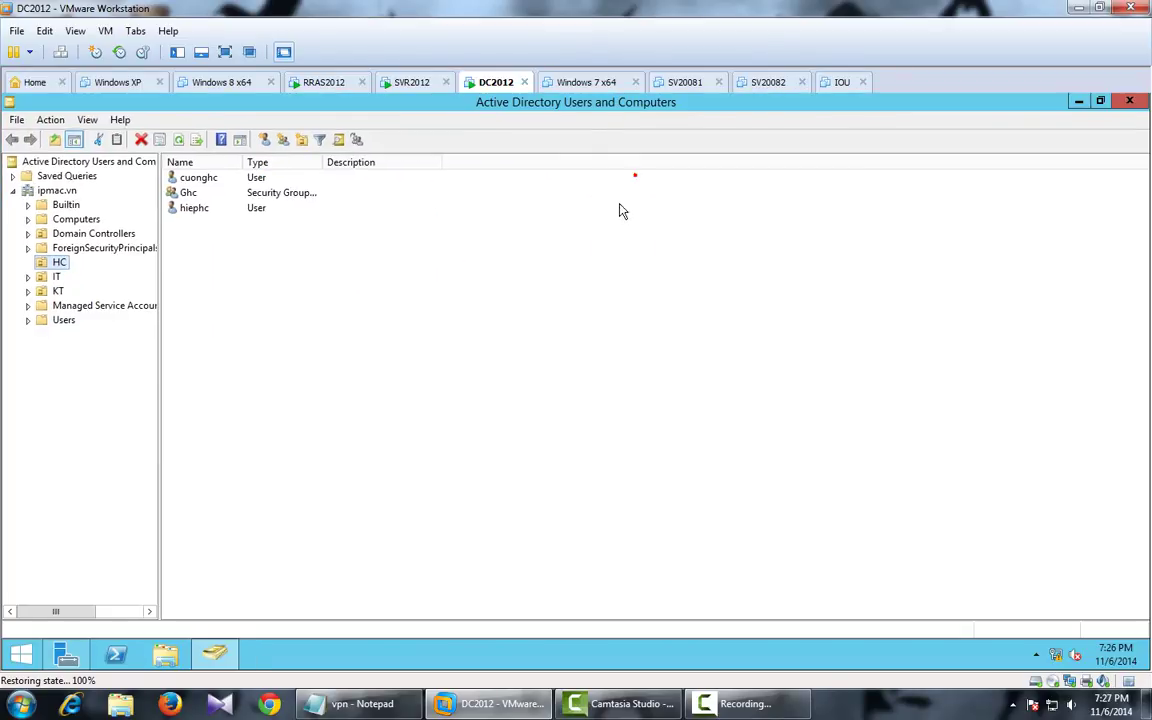
{"action": "left_click", "coordinate": [56, 278]}
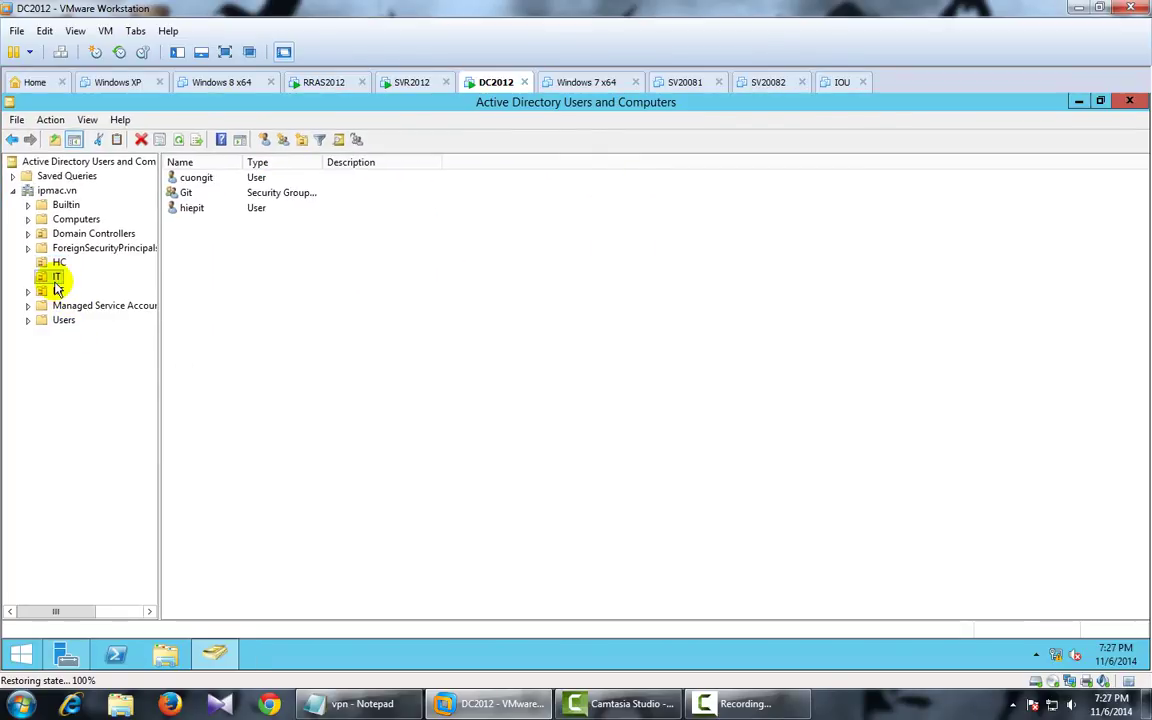
Step: Add both user accounts in the IT organizational unit as members of the Git security group
{"action": "double_click", "coordinate": [185, 193]}
{"action": "left_click", "coordinate": [484, 220]}
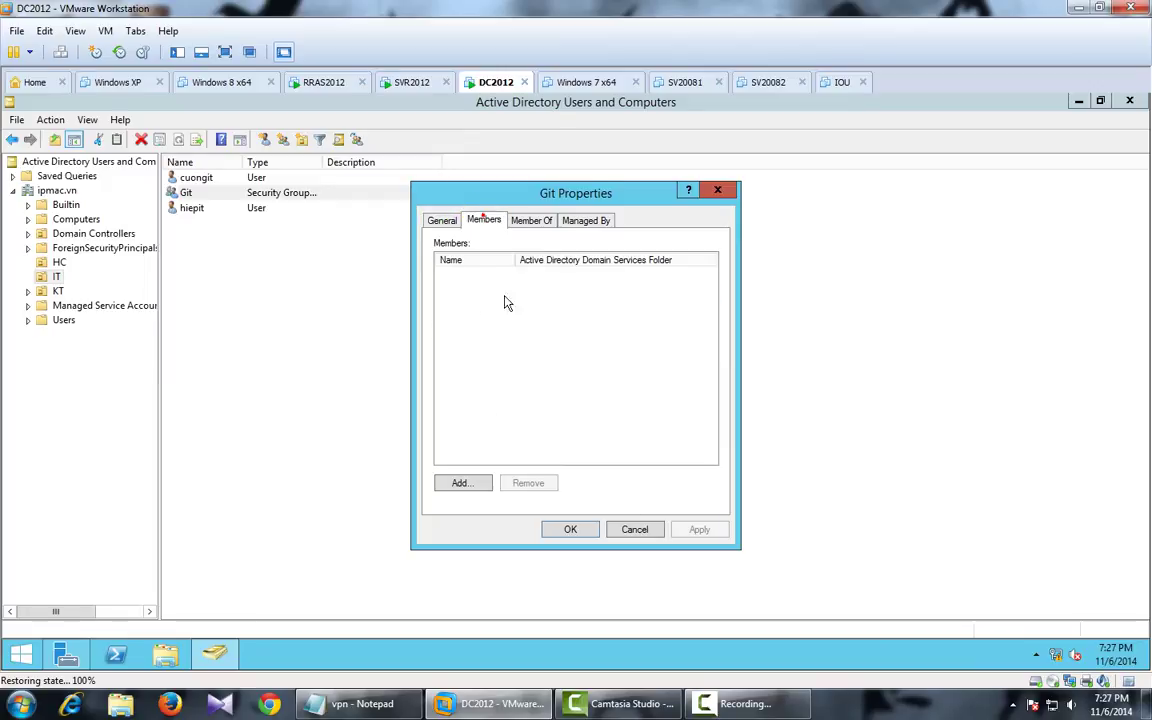
{"action": "left_click", "coordinate": [459, 484]}
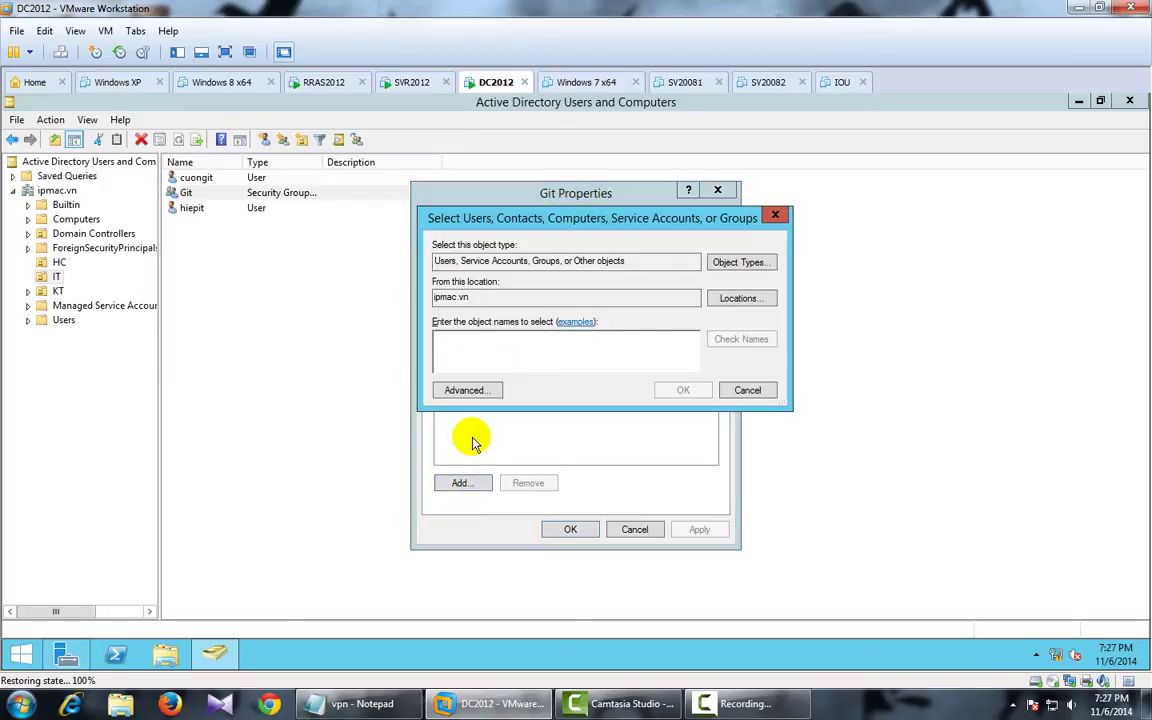
{"action": "type", "text": "hiepit"}
{"action": "key", "text": "Return"}
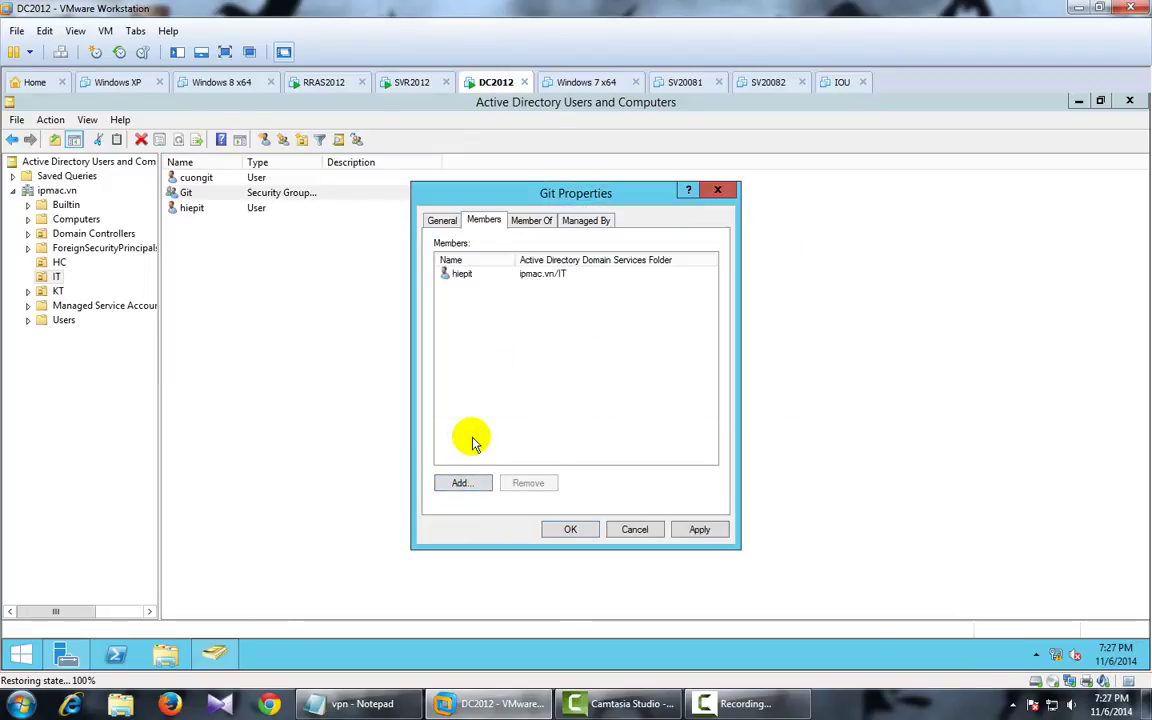
{"action": "left_click", "coordinate": [465, 483]}
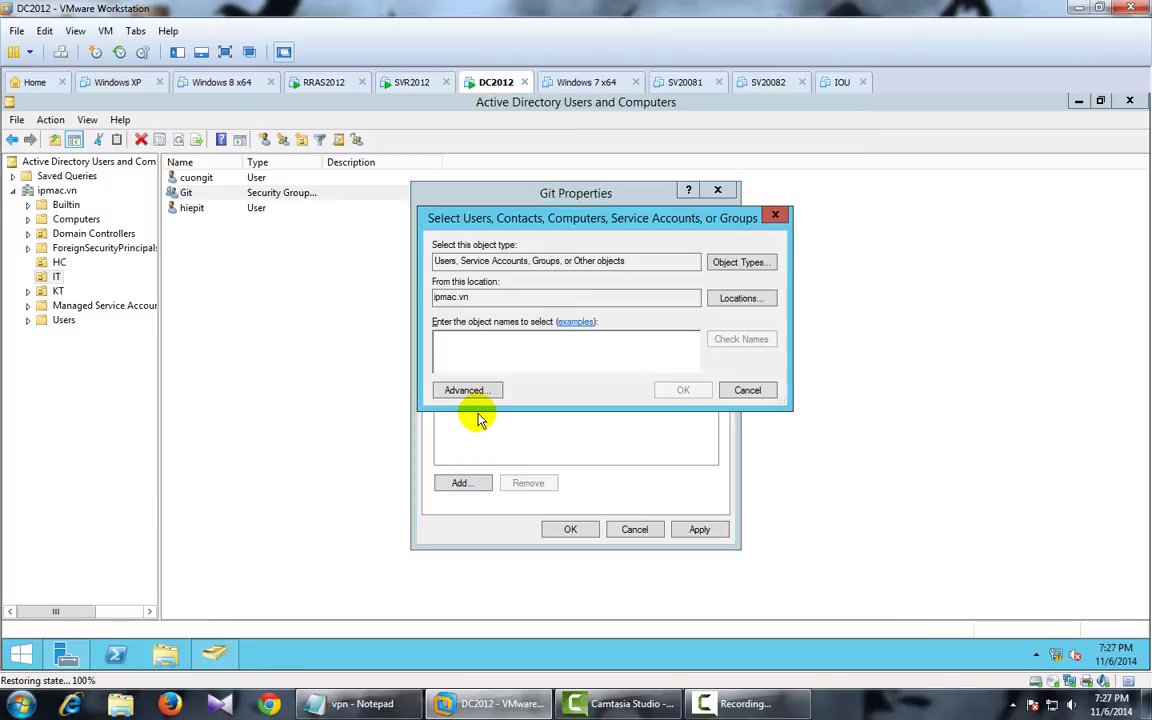
{"action": "type", "text": "c"}
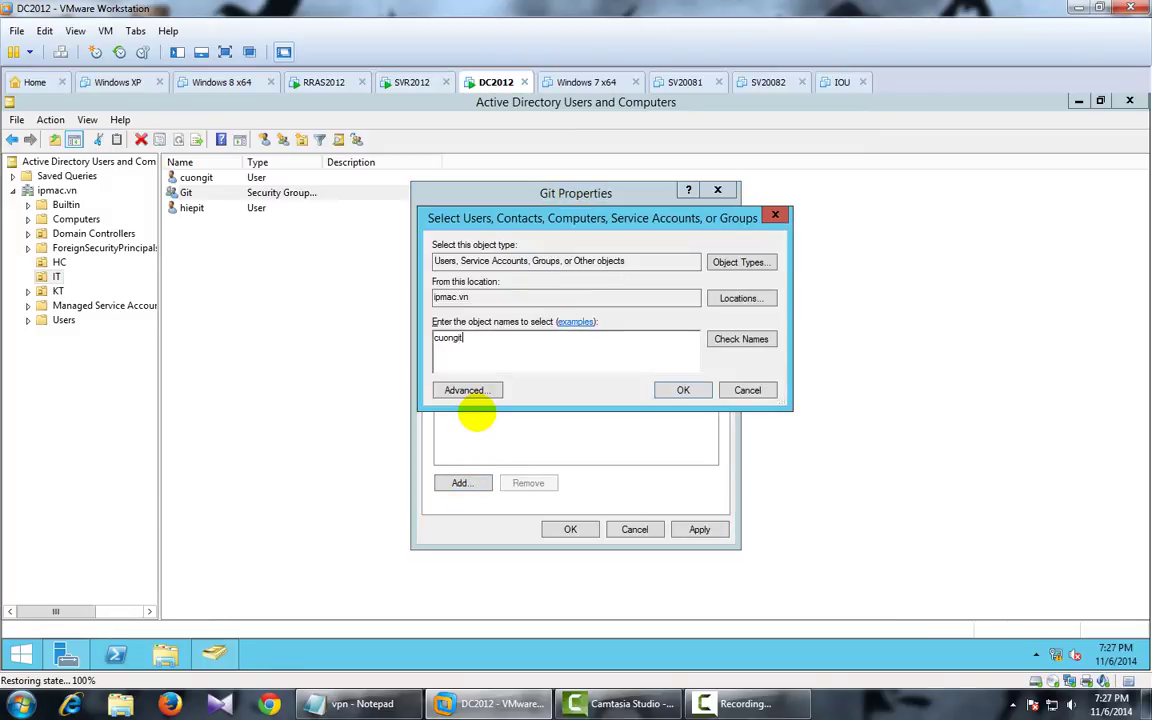
{"action": "type", "text": "uongit"}
{"action": "key", "text": "Return"}
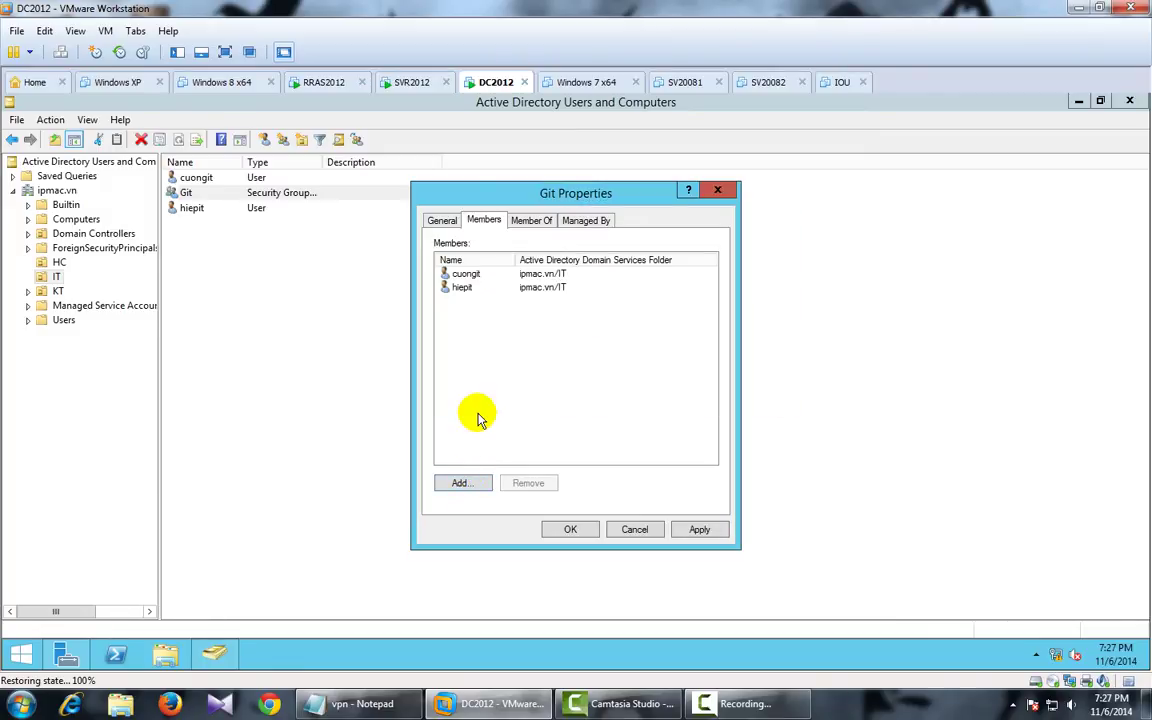
{"action": "left_click", "coordinate": [568, 529]}
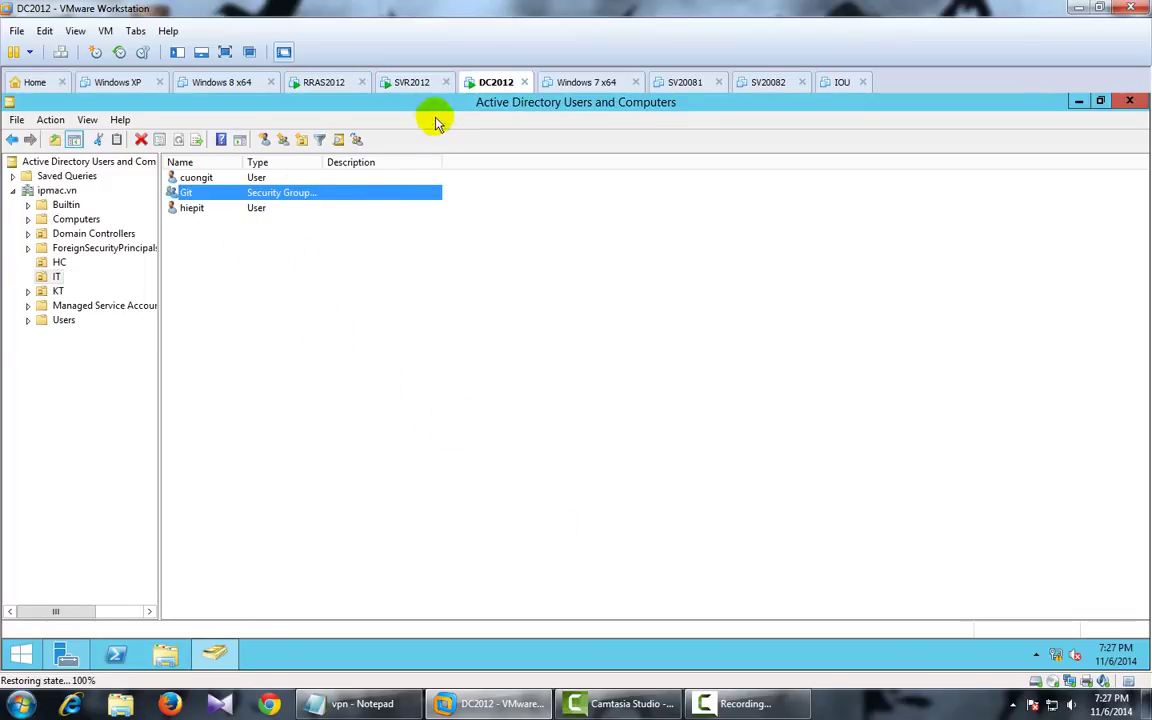
Step: On DC2012, launch the Windows Firewall with Advanced Security console with wf.msc
{"action": "left_click", "coordinate": [411, 82]}
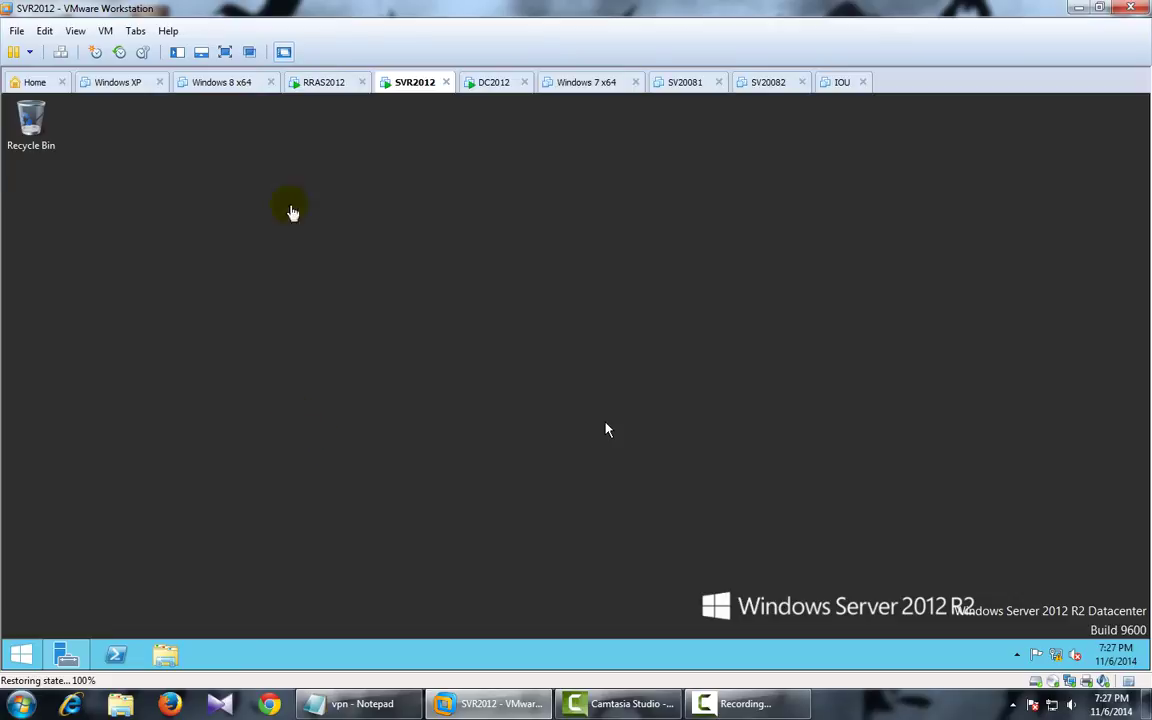
{"action": "left_click", "coordinate": [495, 82]}
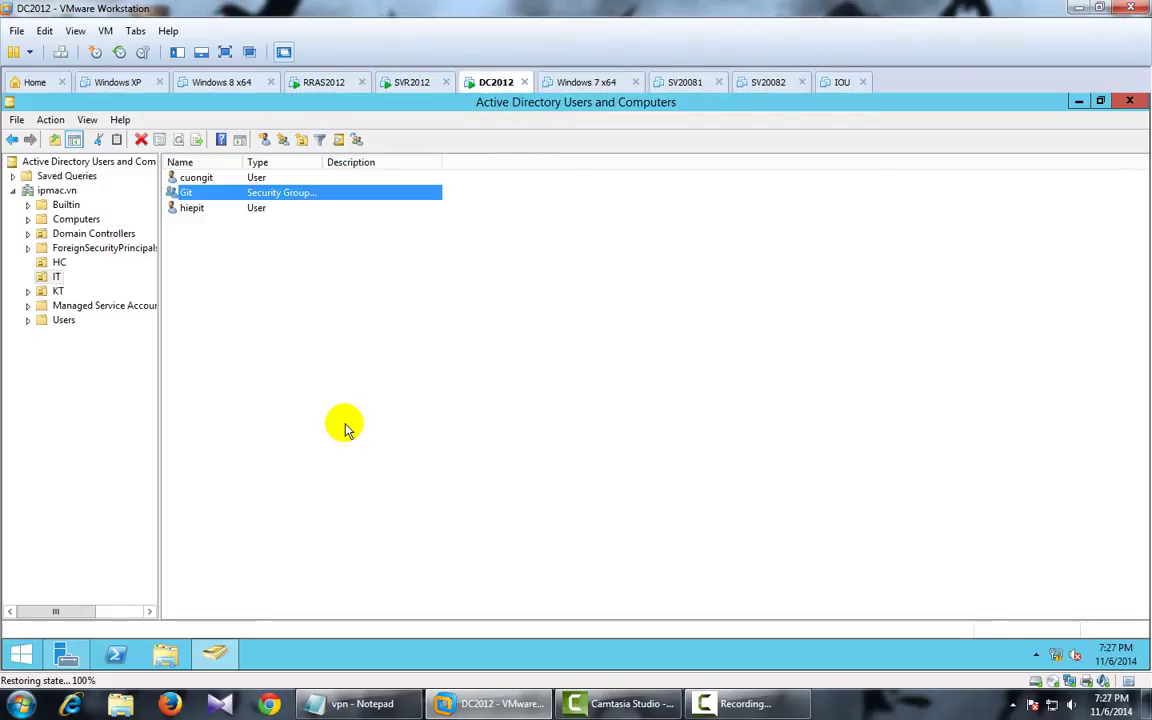
{"action": "key", "text": "super"}
{"action": "type", "text": "wf"}
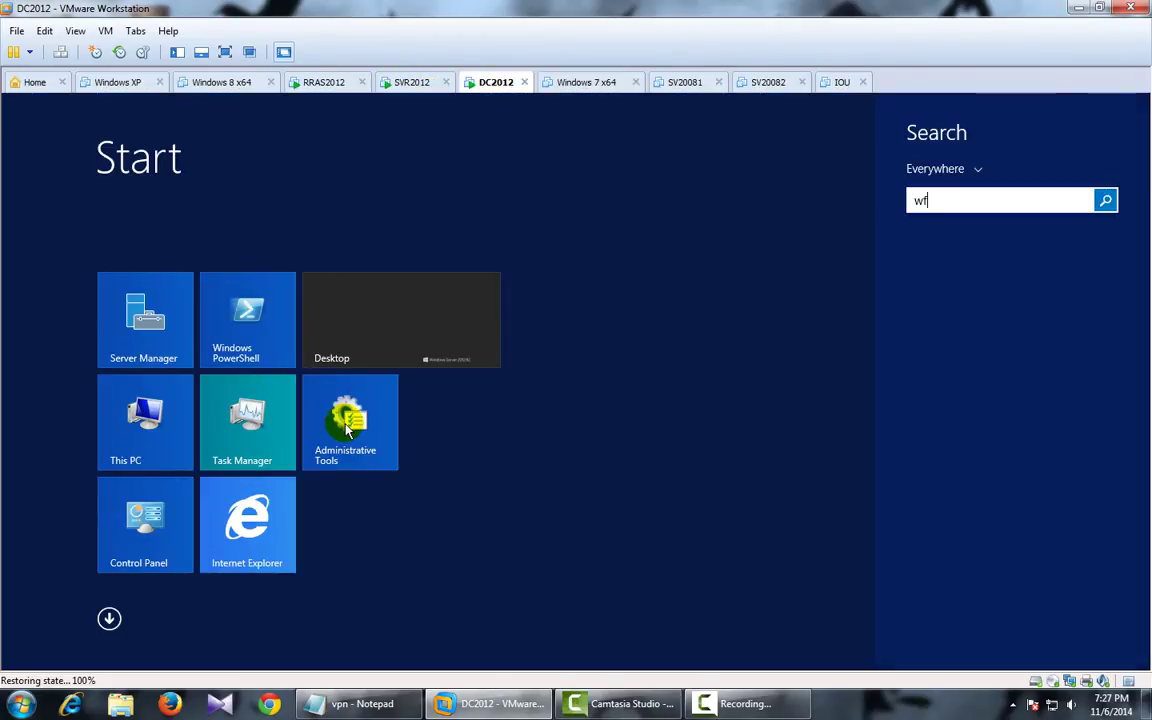
{"action": "type", "text": ".msc"}
{"action": "key", "text": "Return"}
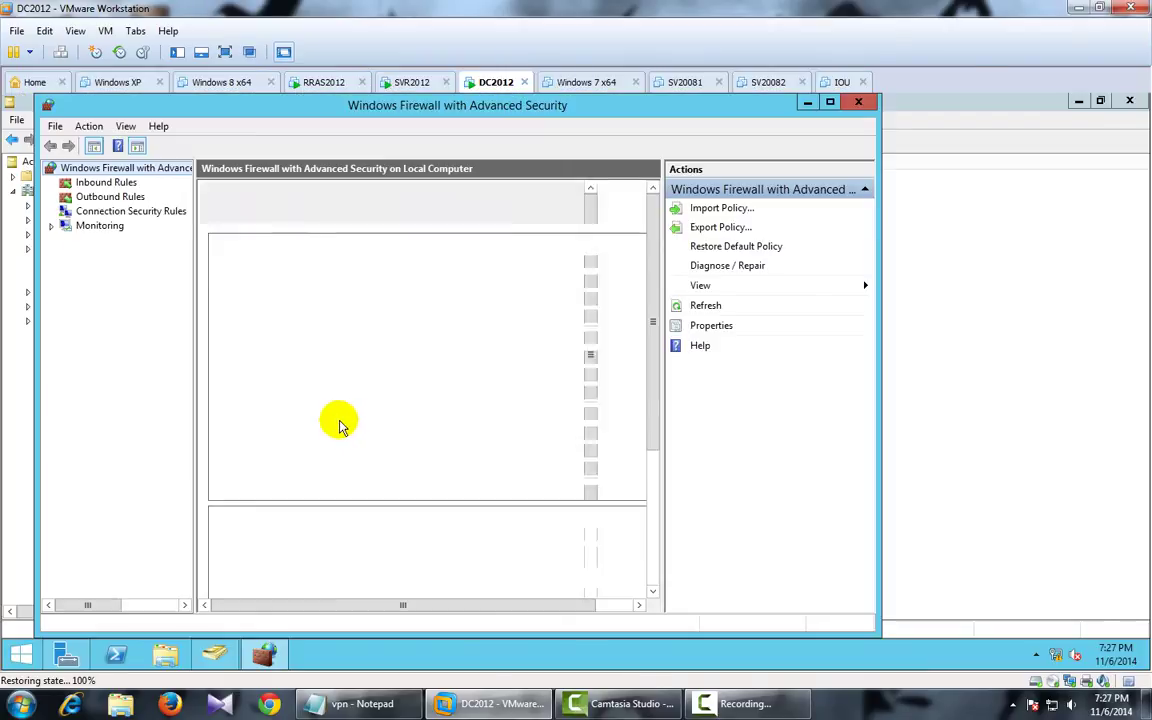
Step: Turn the firewall state off for the domain, private and public profiles on DC2012 and apply the changes
{"action": "left_click", "coordinate": [296, 493]}
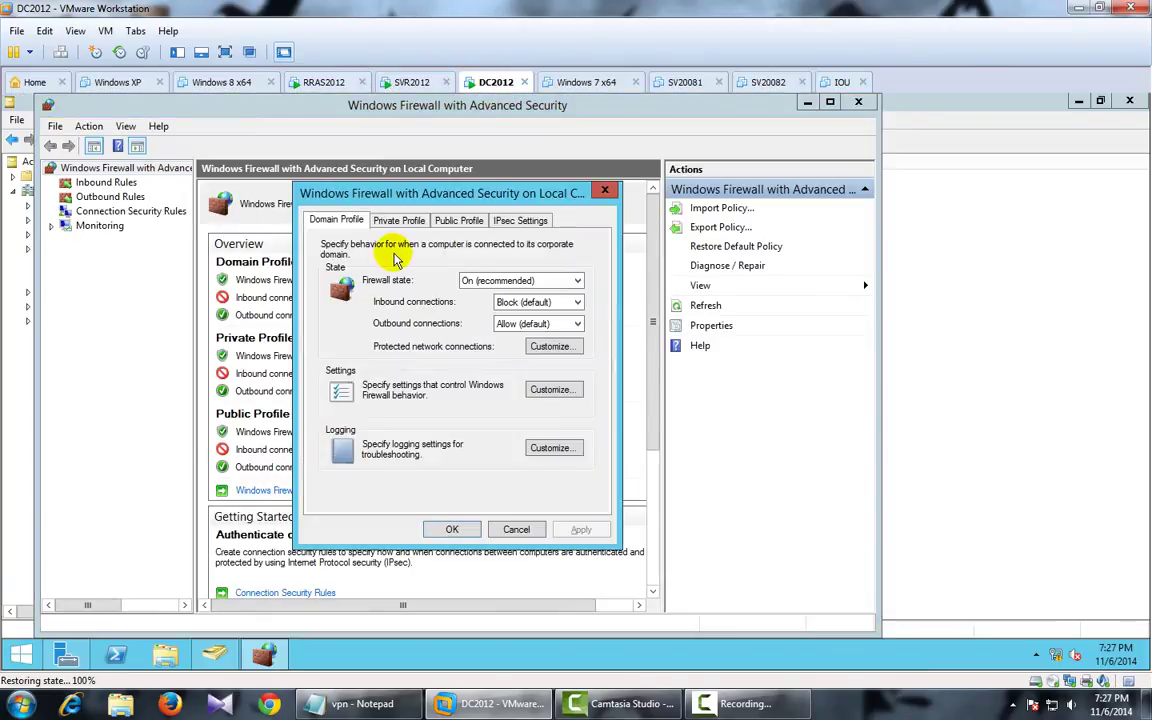
{"action": "left_click", "coordinate": [481, 281]}
{"action": "left_click", "coordinate": [467, 305]}
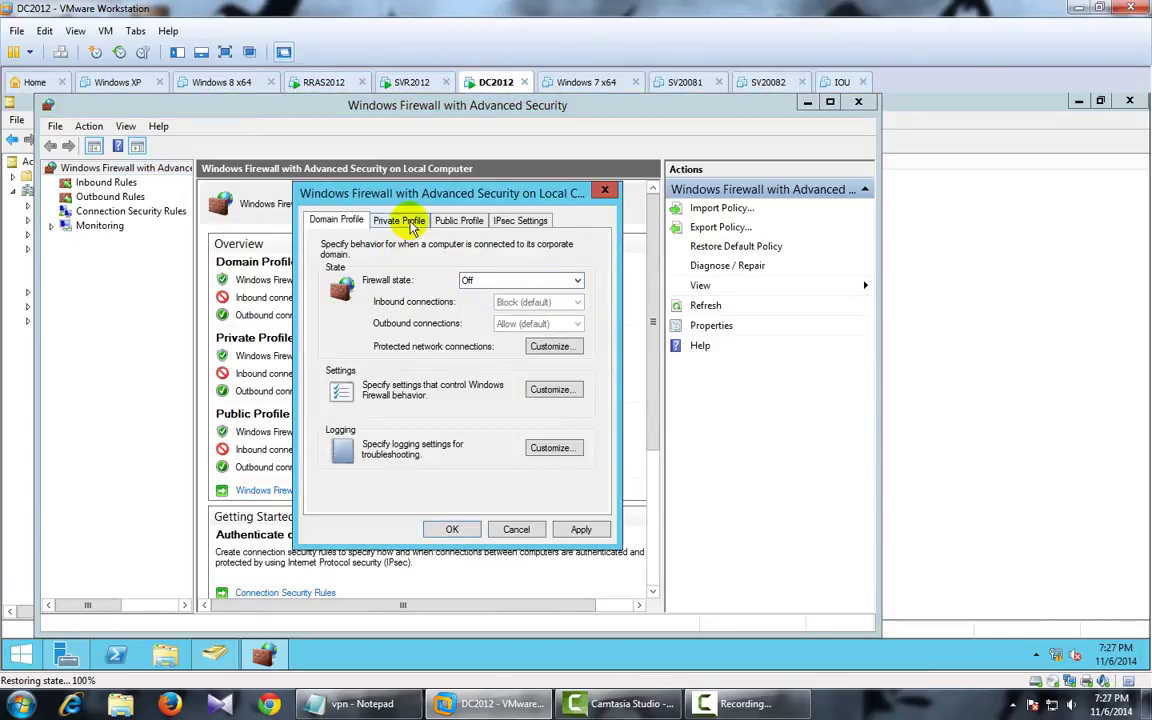
{"action": "left_click", "coordinate": [399, 220]}
{"action": "left_click", "coordinate": [479, 280]}
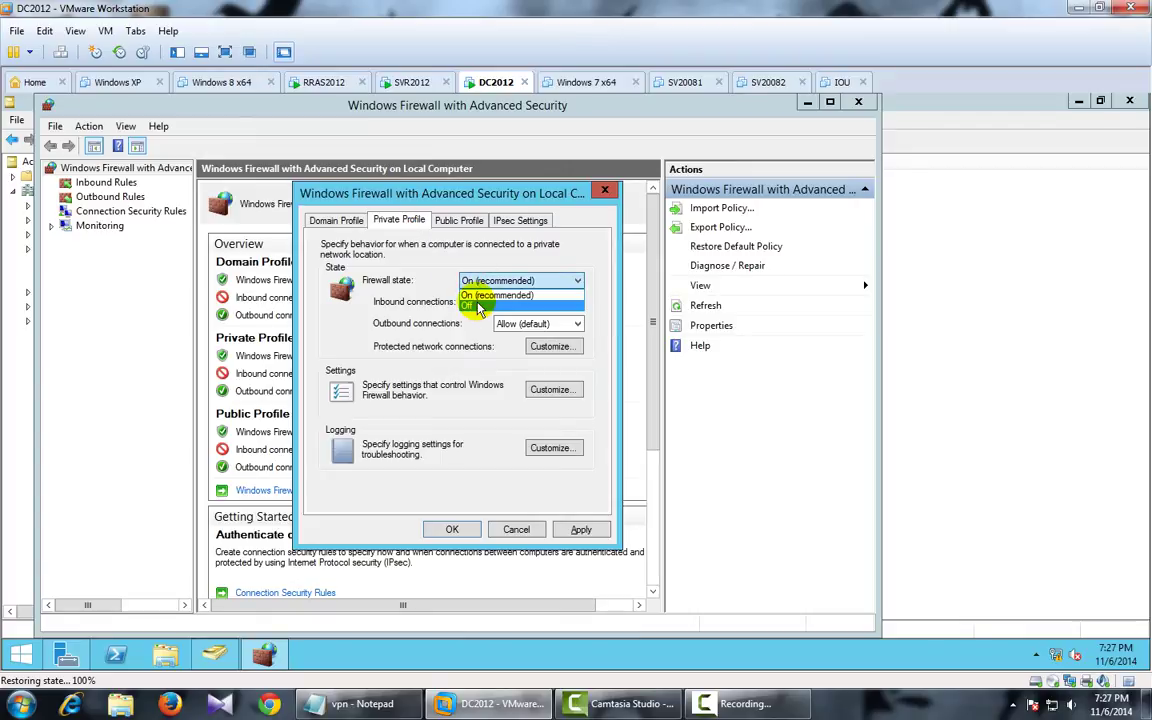
{"action": "left_click", "coordinate": [402, 300]}
{"action": "left_click", "coordinate": [458, 220]}
{"action": "left_click", "coordinate": [478, 280]}
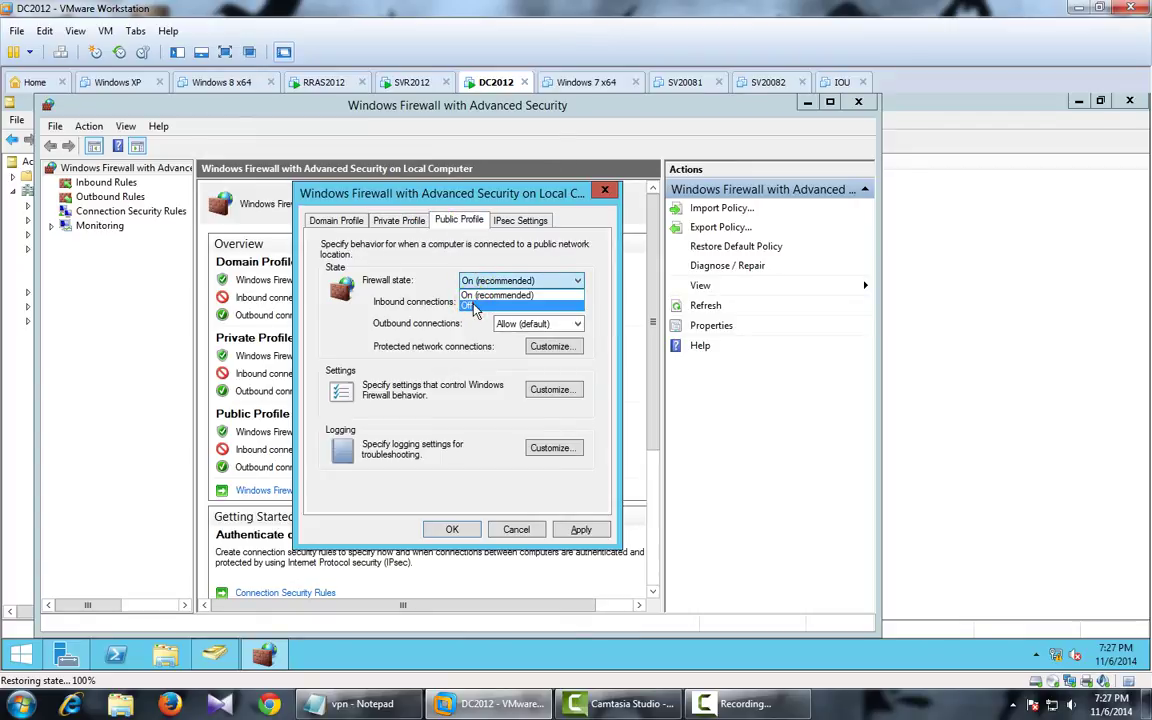
{"action": "left_click", "coordinate": [480, 298]}
{"action": "left_click", "coordinate": [578, 532]}
{"action": "left_click", "coordinate": [452, 529]}
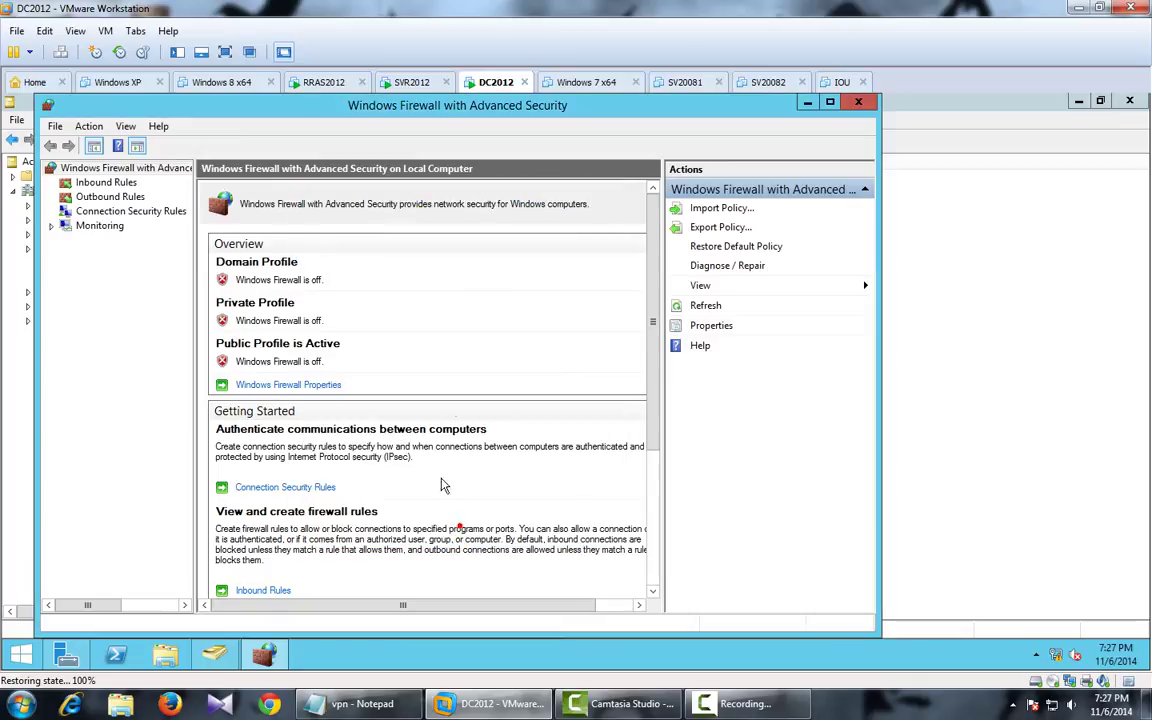
Step: On SVR2012, start the Add Roles and Features Wizard from Server Manager and advance to server role selection for SVR.ipmac.vn
{"action": "left_click", "coordinate": [411, 84]}
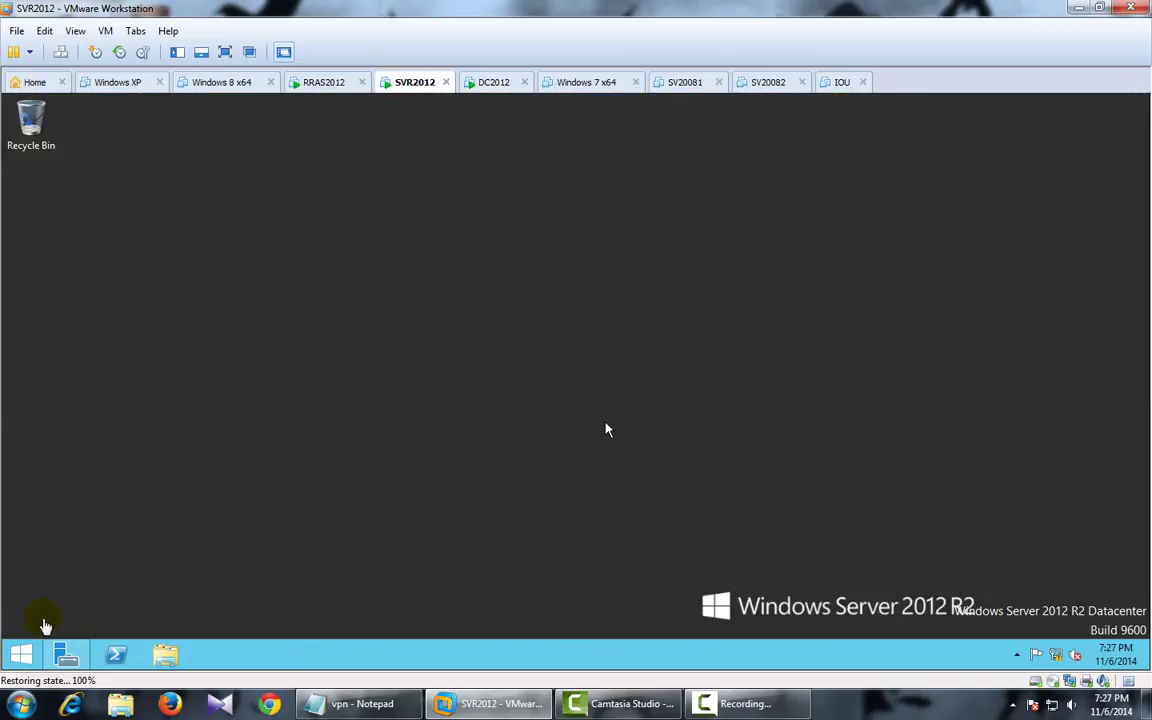
{"action": "left_click", "coordinate": [86, 648]}
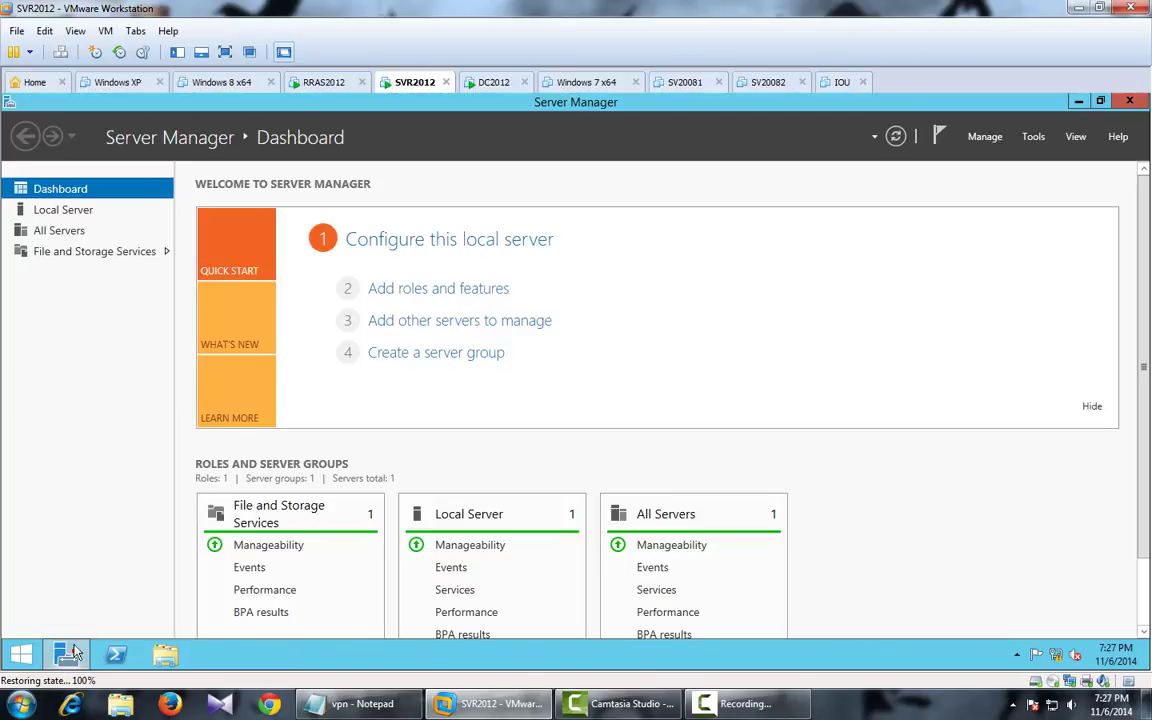
{"action": "left_click", "coordinate": [984, 140]}
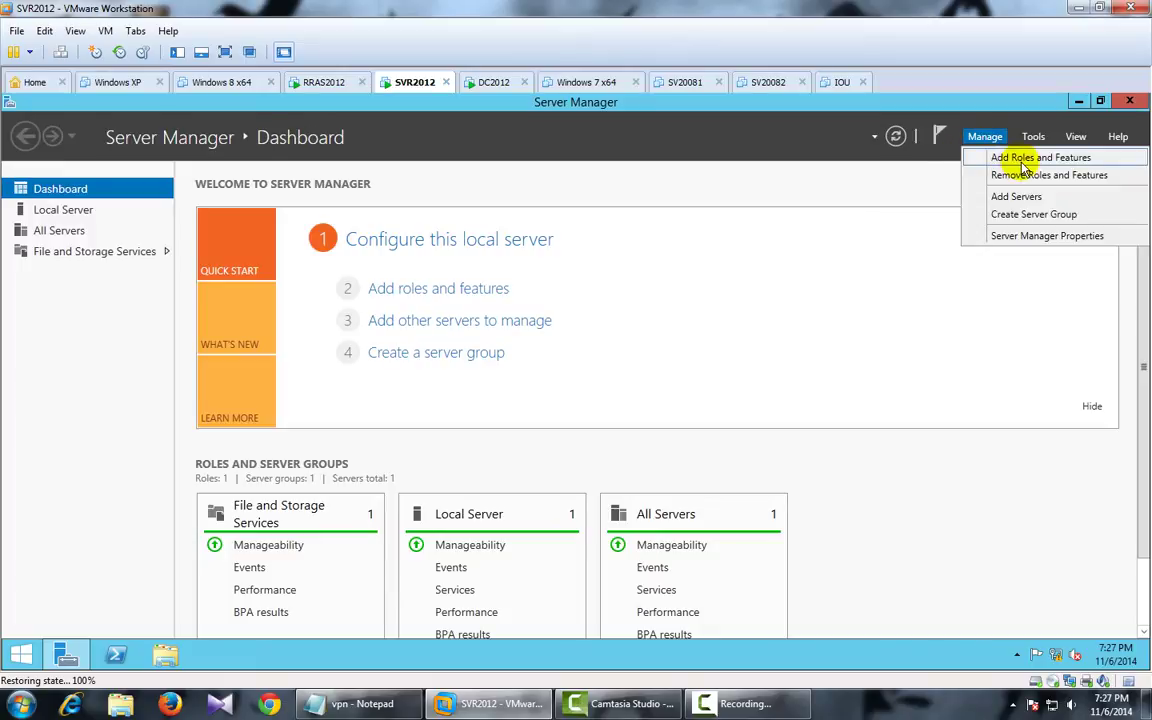
{"action": "left_click", "coordinate": [1020, 157]}
{"action": "left_click", "coordinate": [693, 207]}
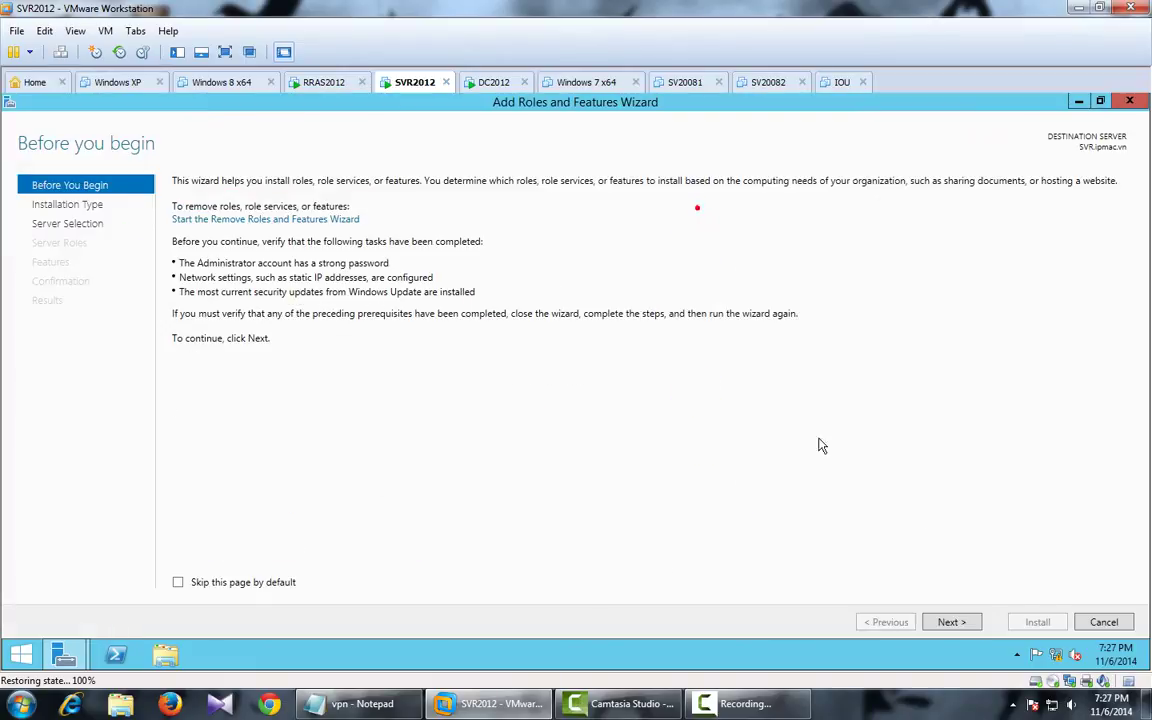
{"action": "left_click", "coordinate": [950, 622]}
{"action": "left_click", "coordinate": [950, 622]}
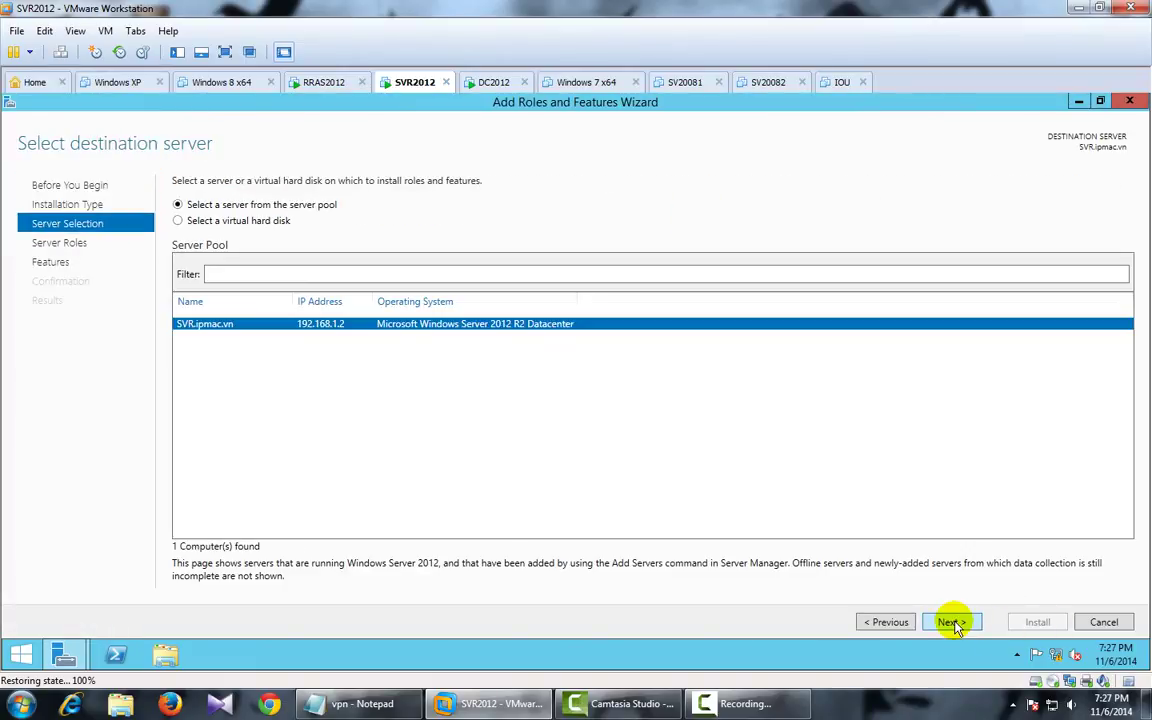
{"action": "left_click", "coordinate": [950, 622]}
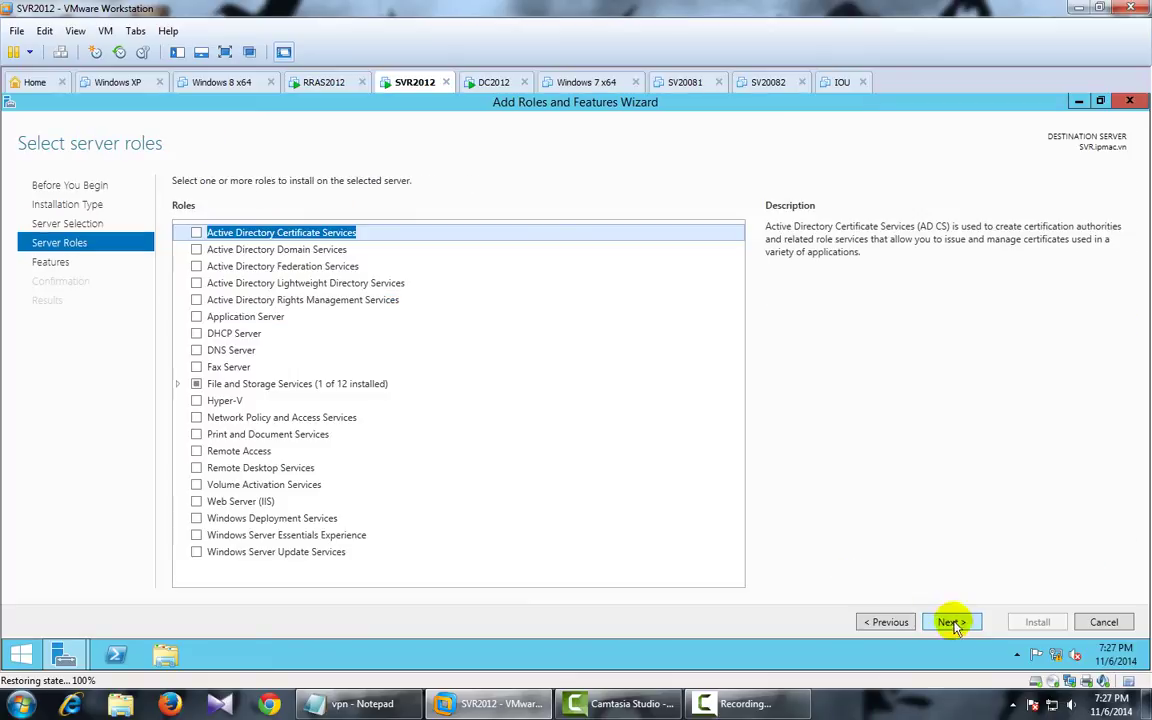
Step: Install the Network Policy and Access Services role with its management tools and the Network Policy Server role service
{"action": "left_click", "coordinate": [196, 418]}
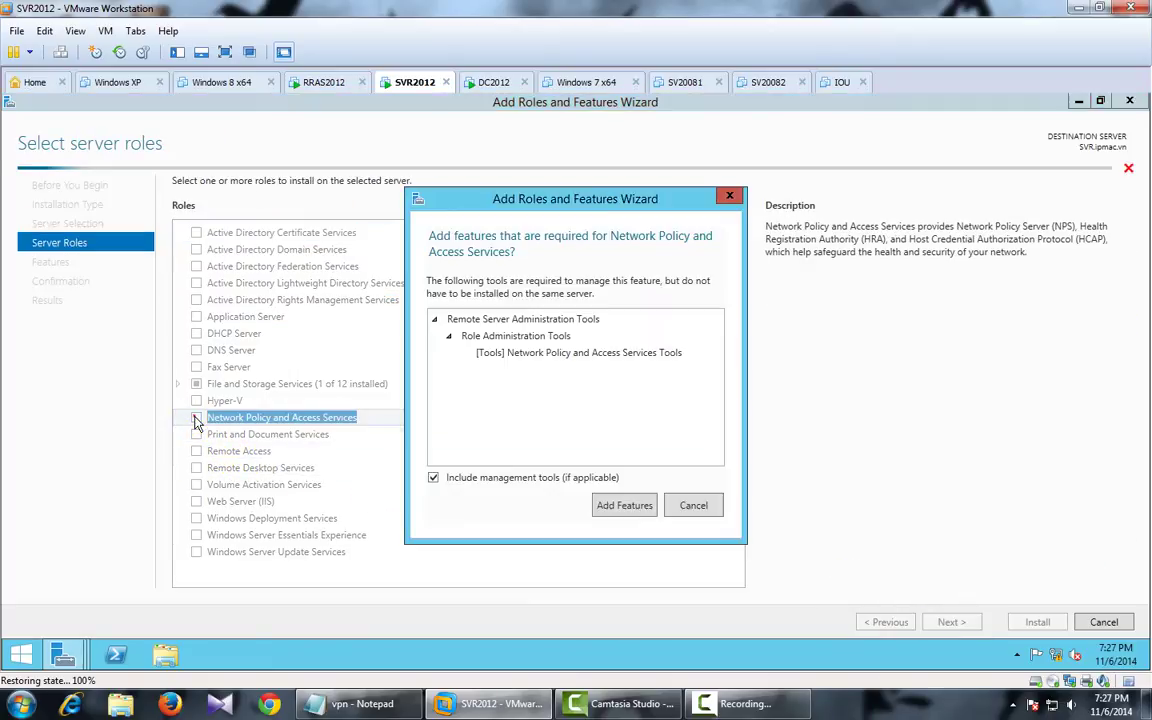
{"action": "left_click", "coordinate": [622, 506]}
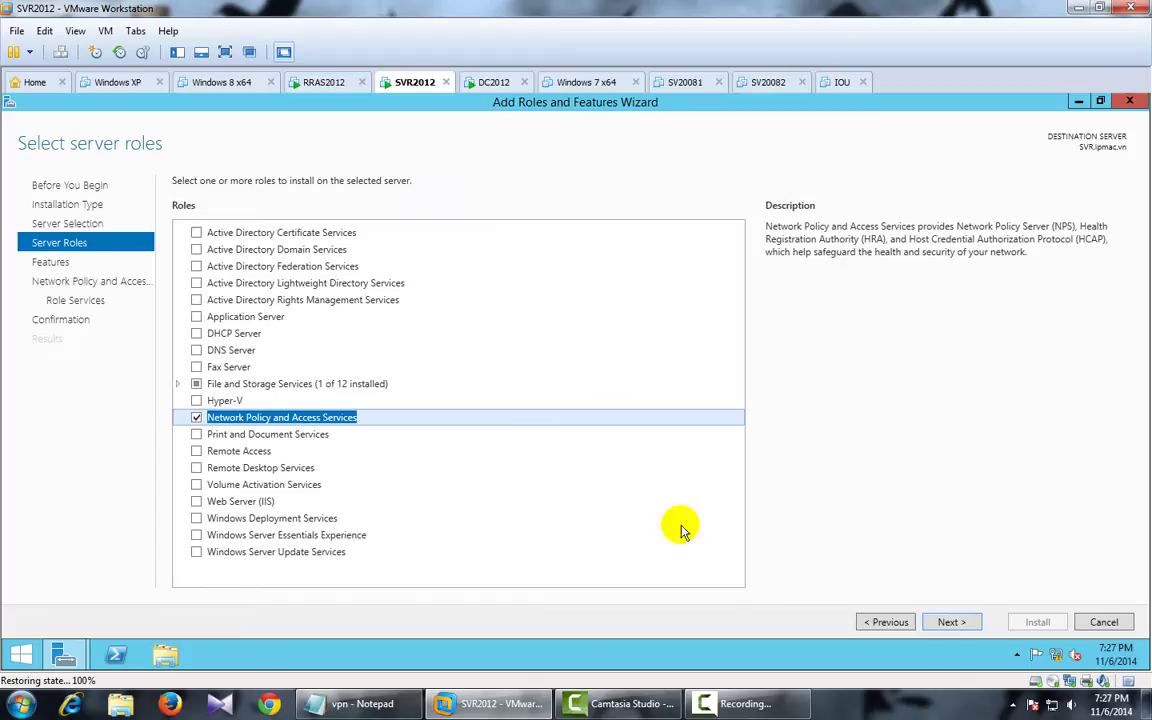
{"action": "left_click", "coordinate": [935, 623]}
{"action": "left_click", "coordinate": [945, 623]}
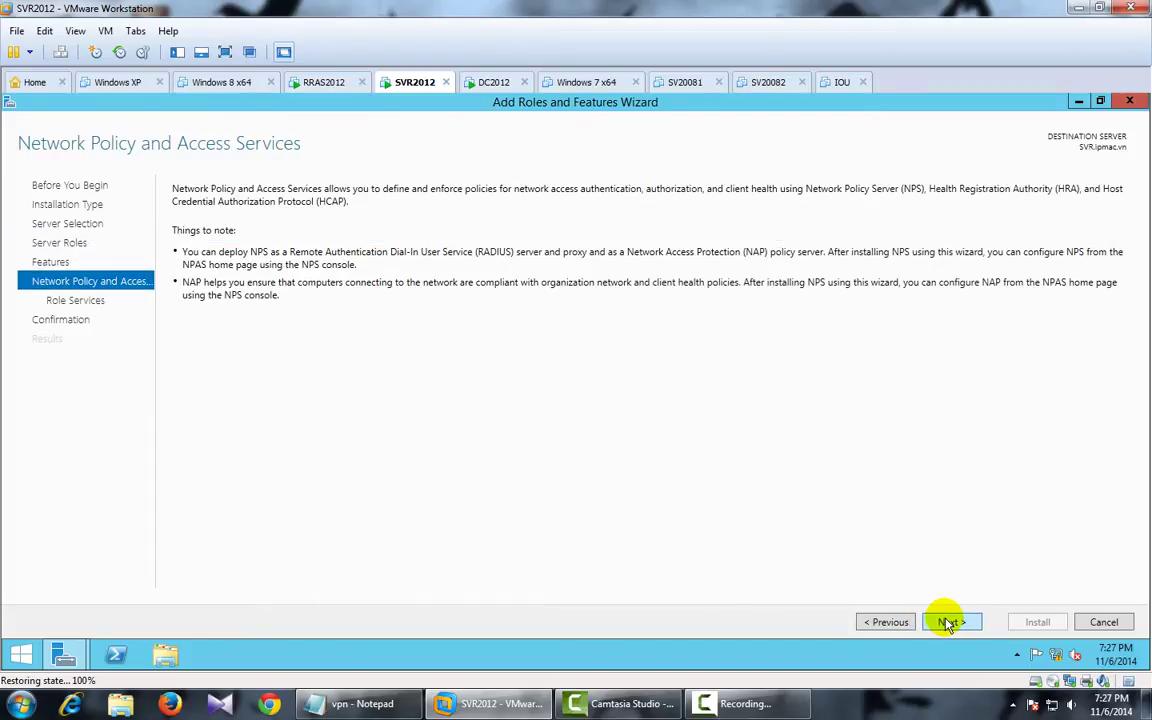
{"action": "left_click", "coordinate": [947, 623]}
{"action": "left_click", "coordinate": [947, 623]}
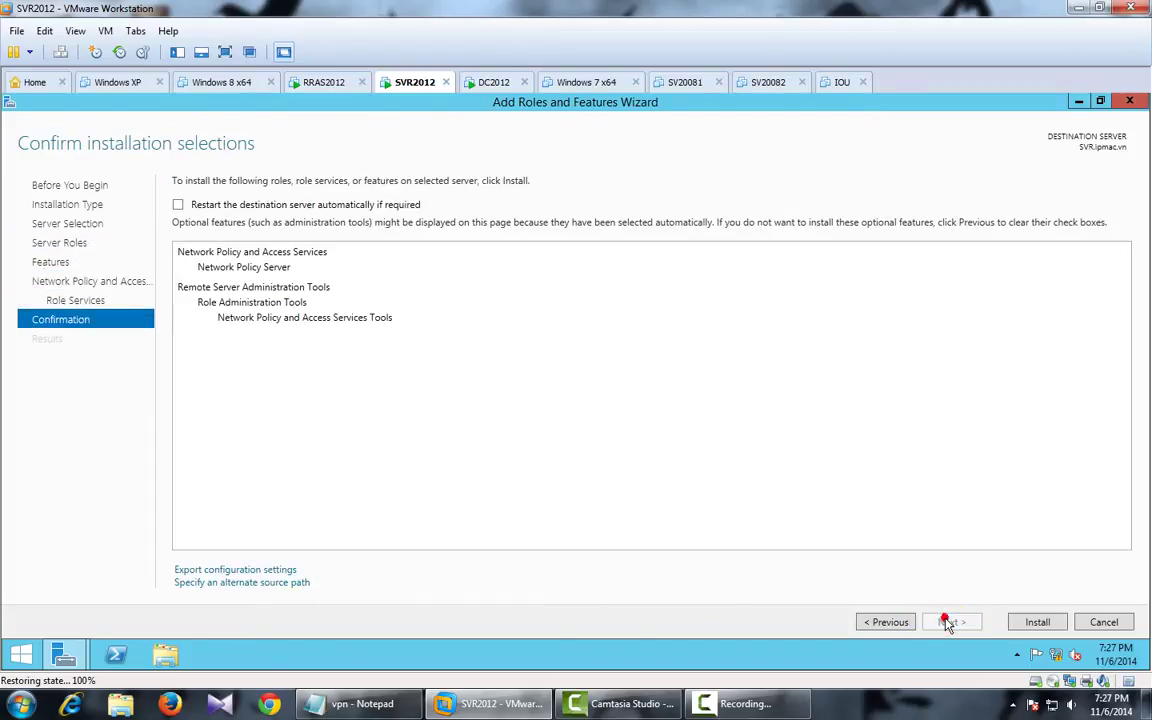
{"action": "left_click", "coordinate": [1038, 622]}
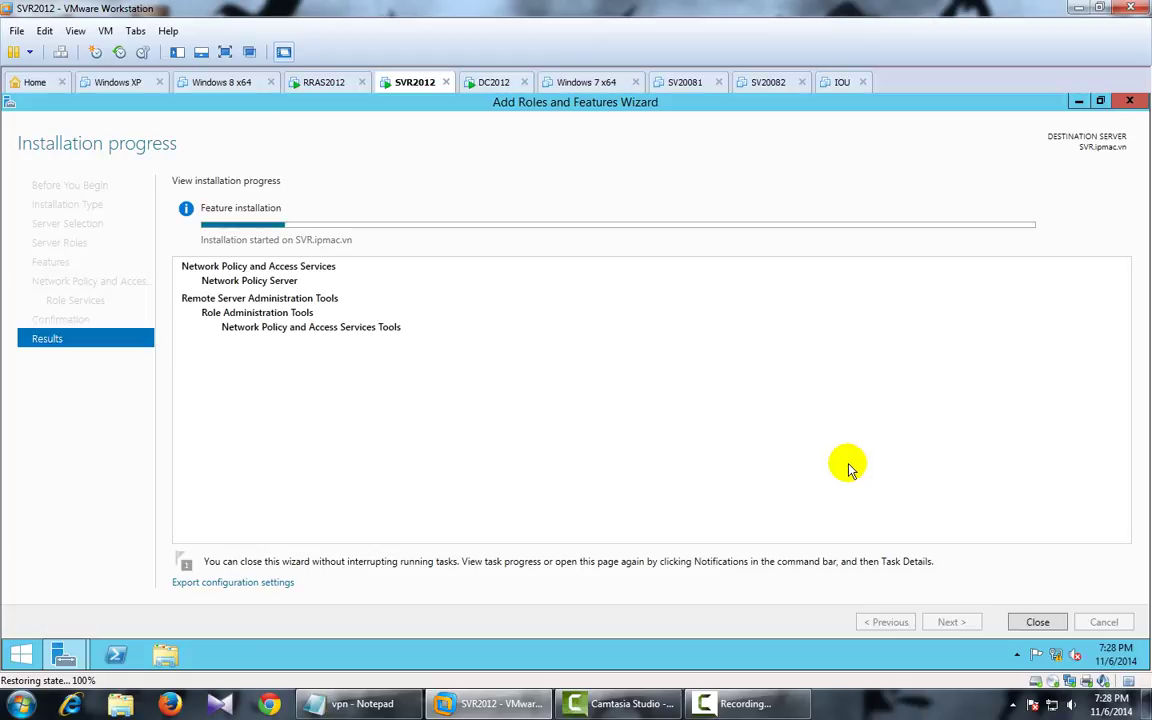
Step: On SVR2012, launch the Windows Firewall with Advanced Security console with wf.msc
{"action": "key", "text": "super"}
{"action": "type", "text": "w"}
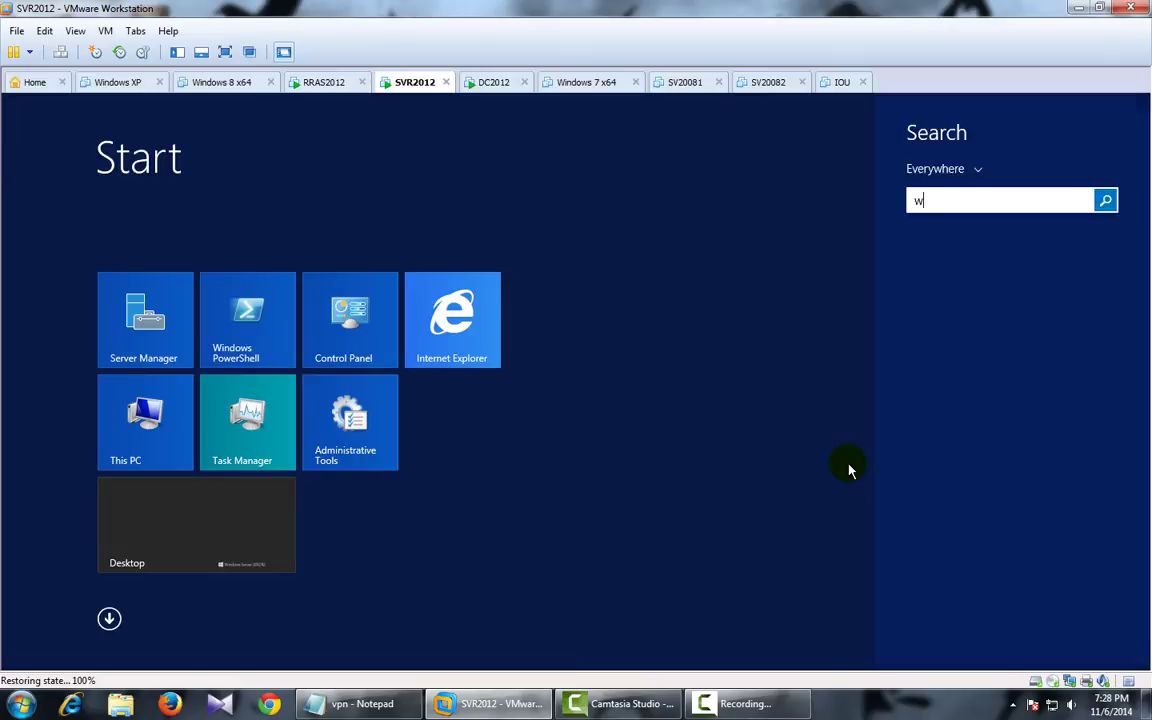
{"action": "type", "text": "f.msc"}
{"action": "key", "text": "Return"}
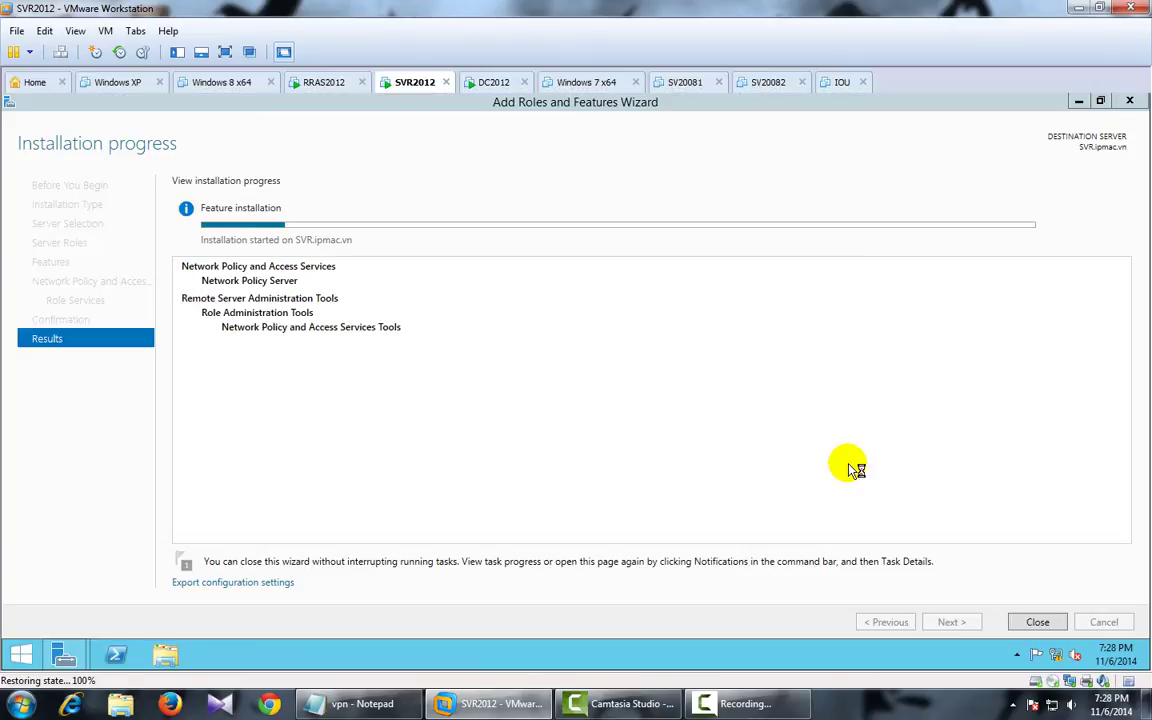
Step: Turn off the firewall for the domain, private and public profiles on SVR2012, then close the firewall console
{"action": "left_click", "coordinate": [290, 490]}
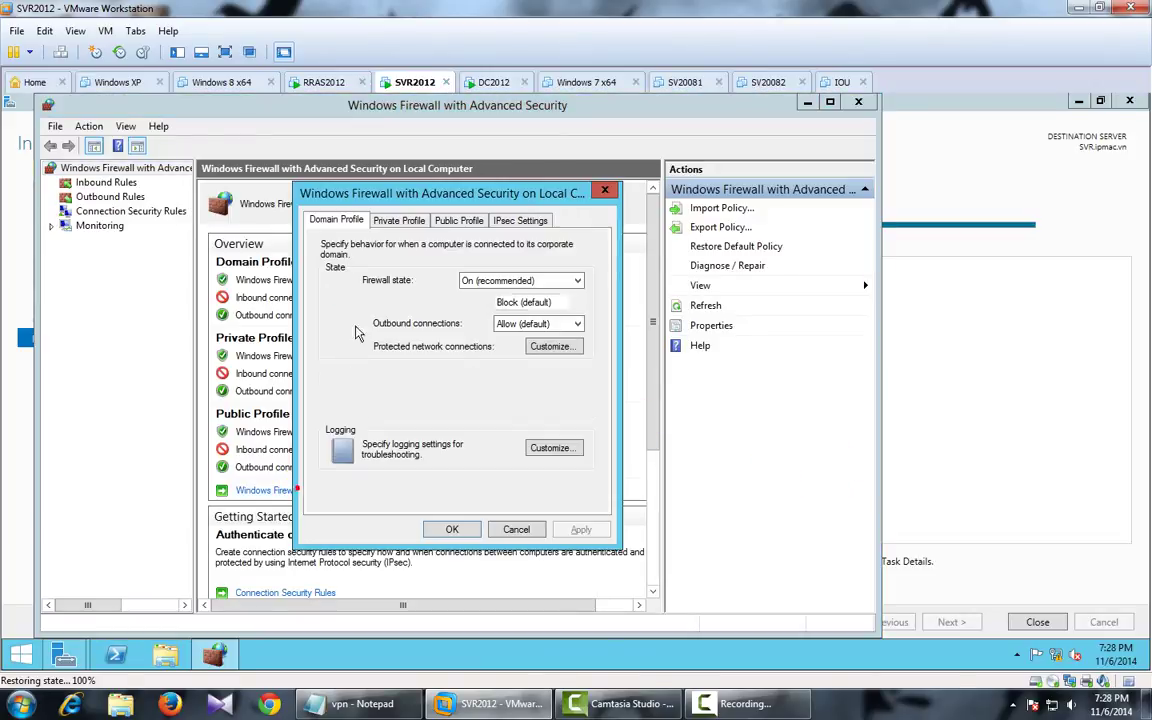
{"action": "left_click", "coordinate": [495, 282]}
{"action": "left_click", "coordinate": [497, 305]}
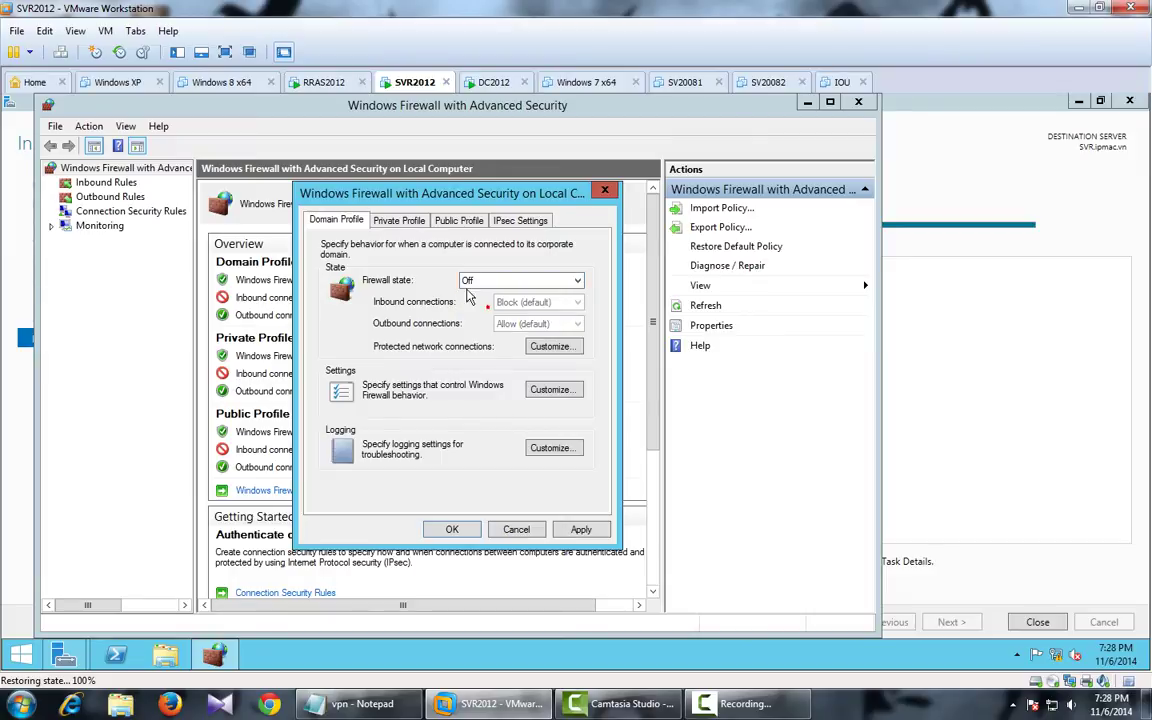
{"action": "left_click", "coordinate": [410, 220]}
{"action": "left_click", "coordinate": [485, 282]}
{"action": "left_click", "coordinate": [467, 305]}
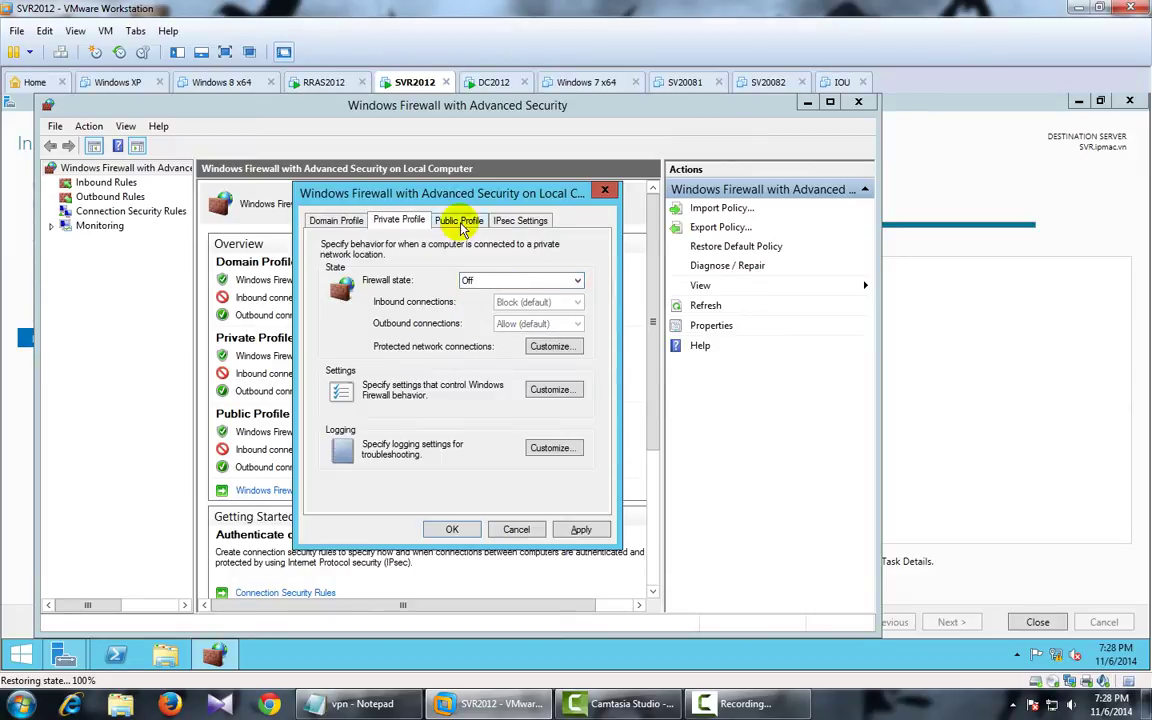
{"action": "left_click", "coordinate": [459, 220]}
{"action": "left_click", "coordinate": [488, 281]}
{"action": "left_click", "coordinate": [481, 306]}
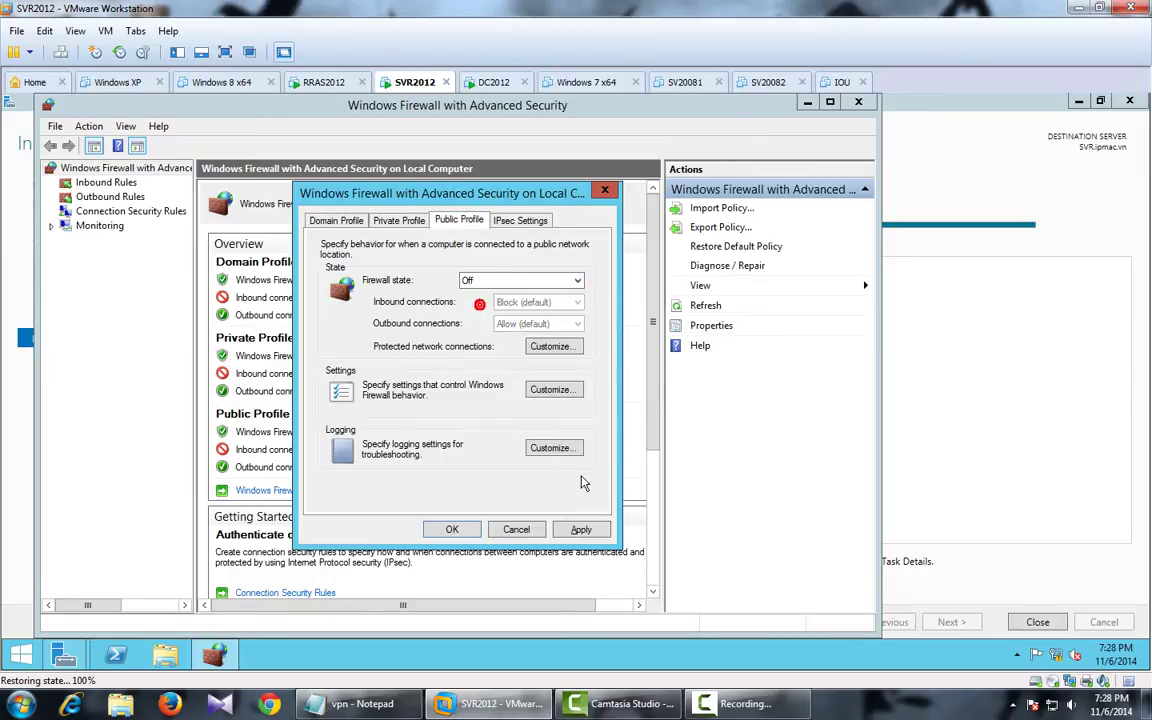
{"action": "left_click", "coordinate": [583, 530]}
{"action": "left_click", "coordinate": [452, 529]}
{"action": "left_click", "coordinate": [858, 102]}
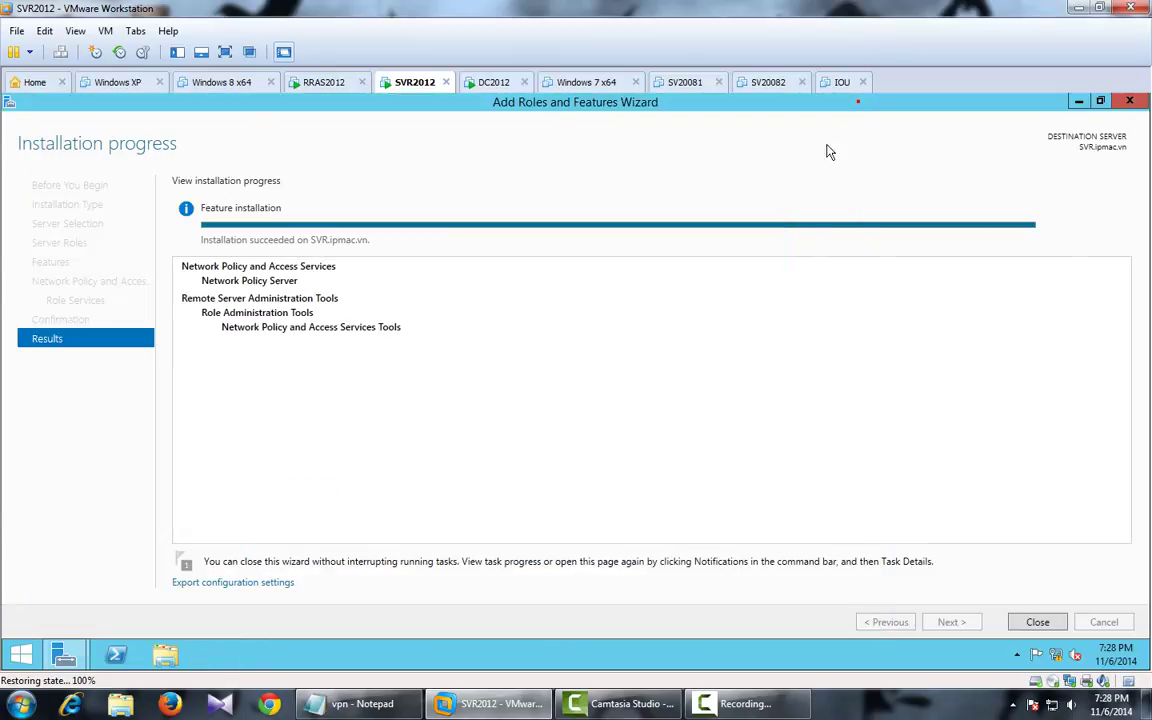
Step: Close the finished role installation wizard and open the Network Policy Server console on SVR2012
{"action": "left_click", "coordinate": [1037, 622]}
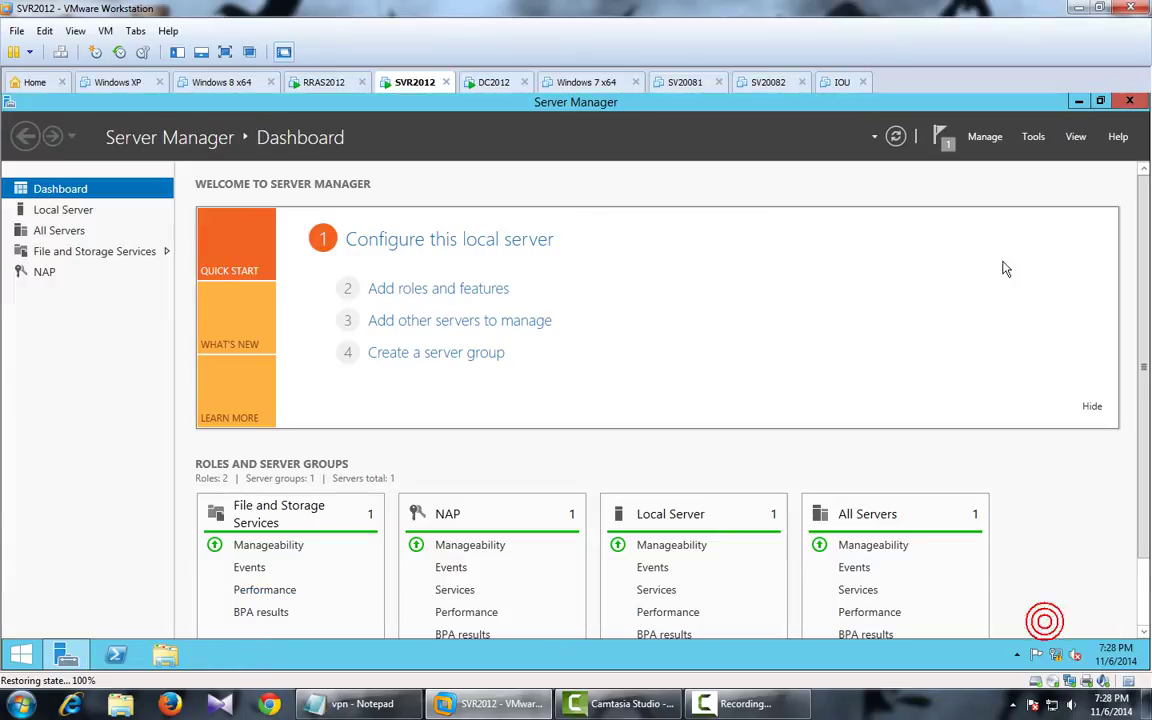
{"action": "left_click", "coordinate": [1030, 137]}
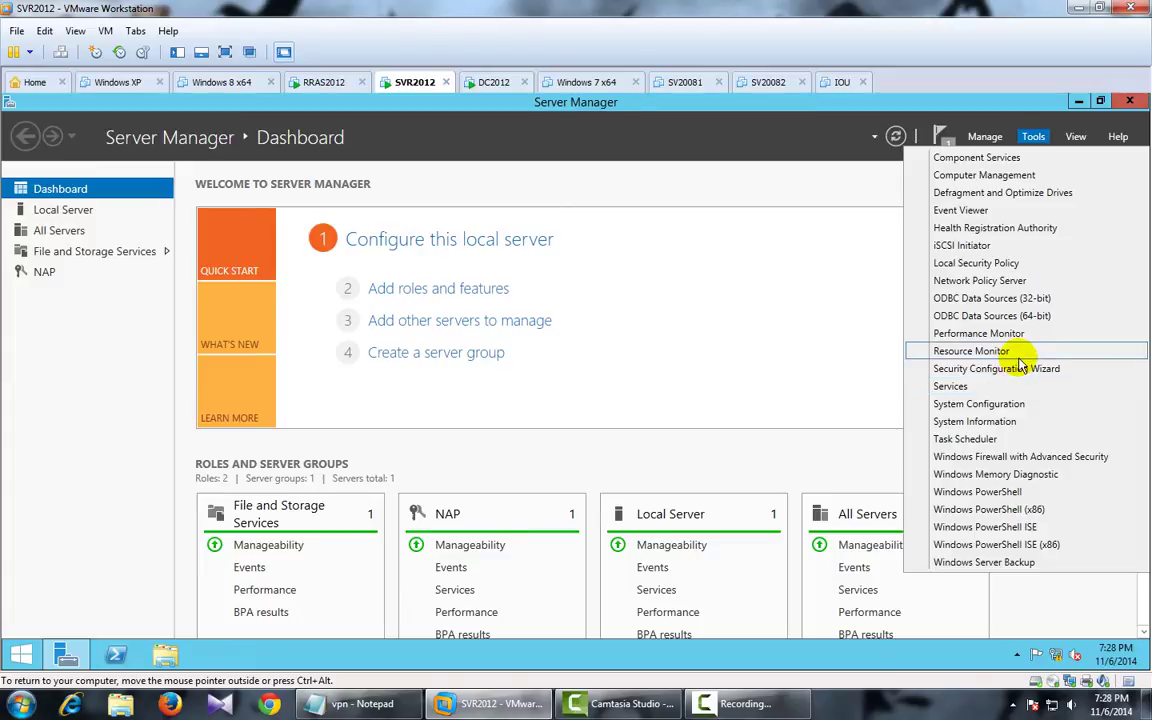
{"action": "left_click", "coordinate": [1038, 282]}
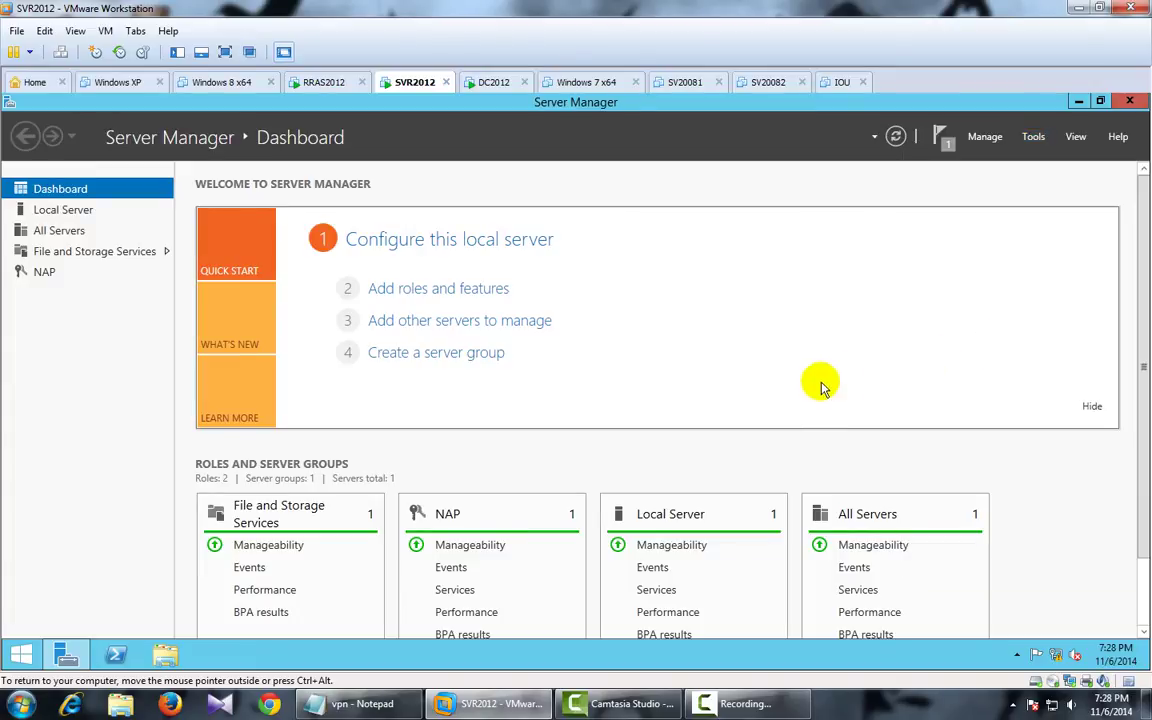
{"action": "left_click", "coordinate": [587, 104]}
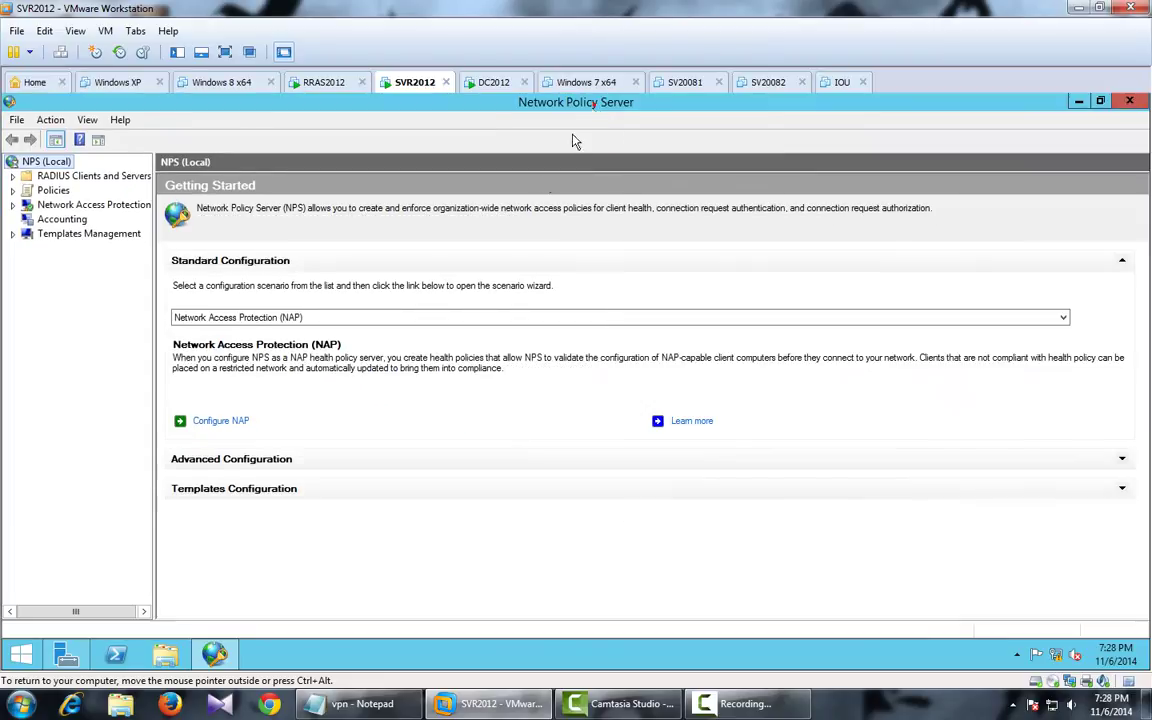
Step: Start a new RADIUS client with the friendly name vpn and address 192.168.1.3, and resolve the address to verify it
{"action": "double_click", "coordinate": [90, 180]}
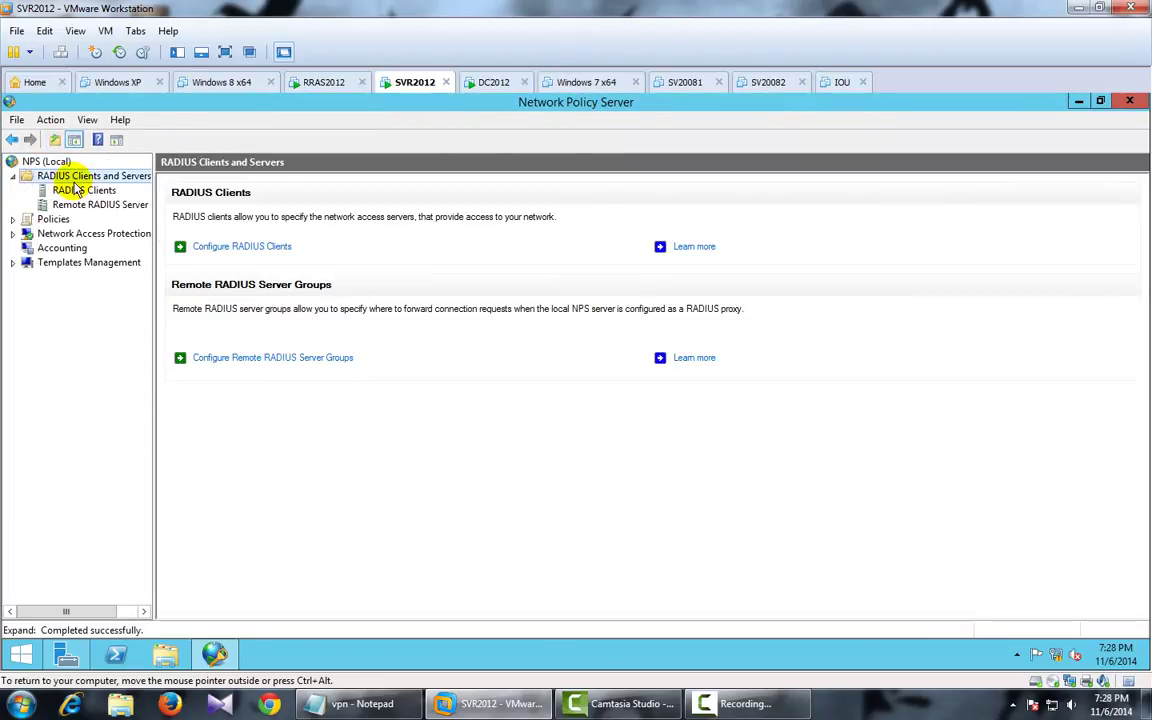
{"action": "left_click", "coordinate": [78, 190]}
{"action": "right_click", "coordinate": [78, 190]}
{"action": "left_click", "coordinate": [110, 198]}
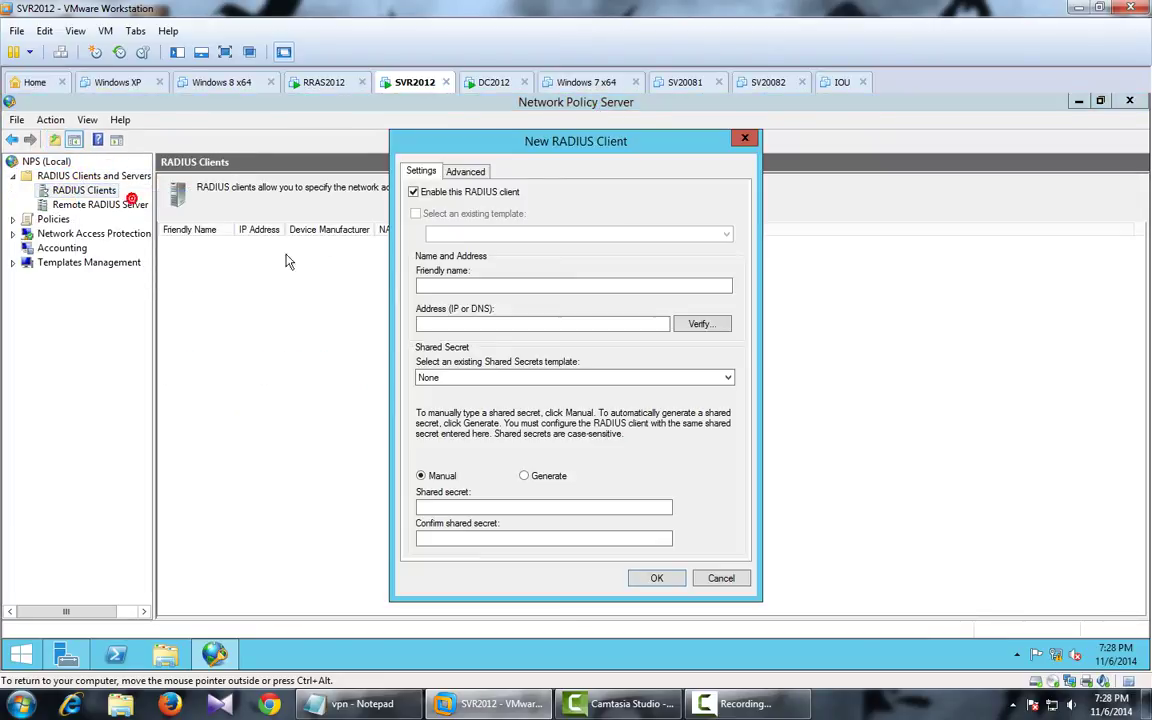
{"action": "left_click", "coordinate": [435, 287]}
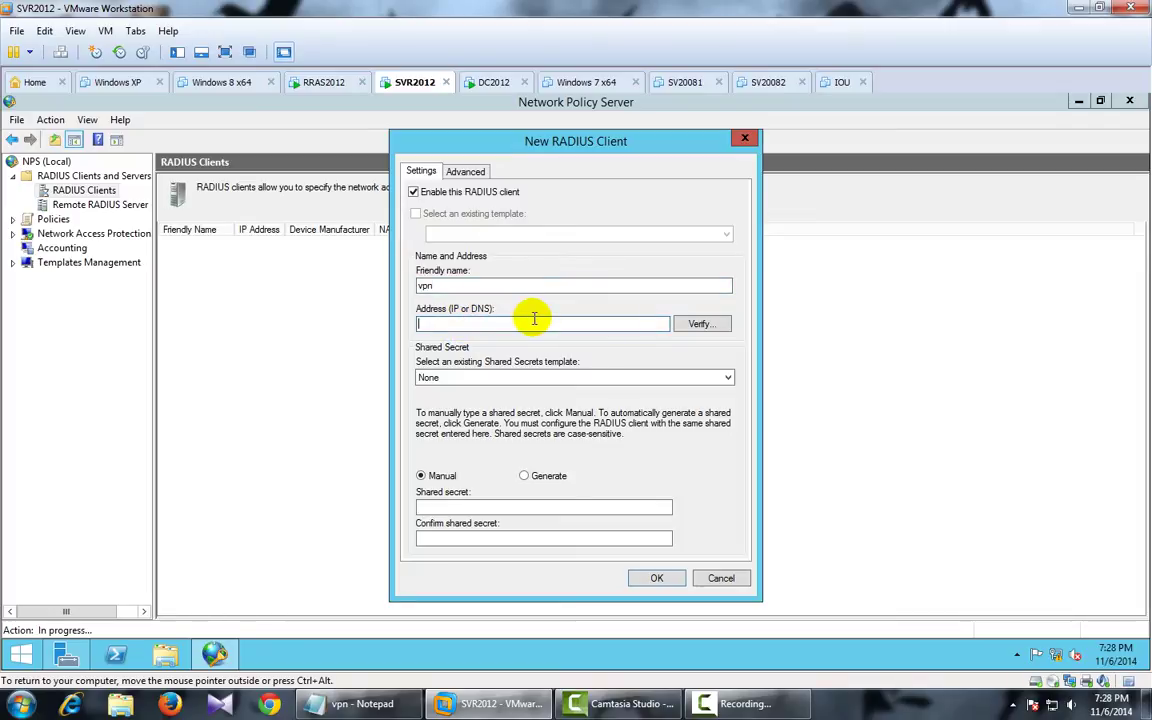
{"action": "left_click", "coordinate": [530, 320]}
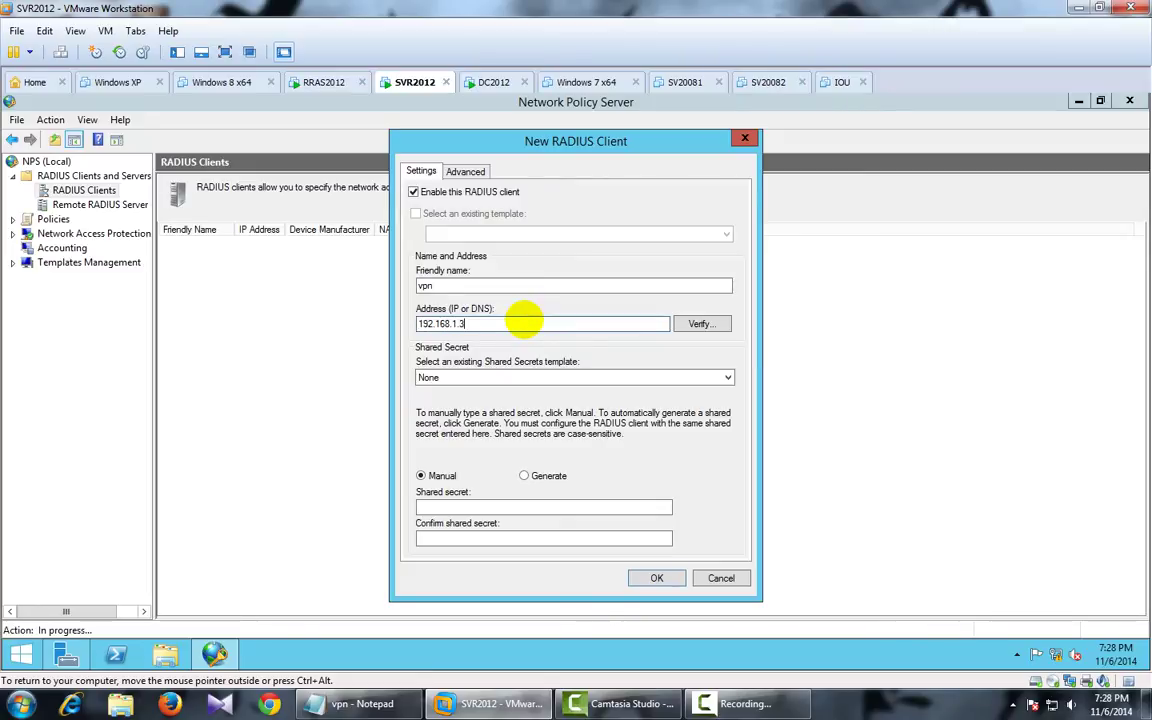
{"action": "left_click", "coordinate": [700, 323]}
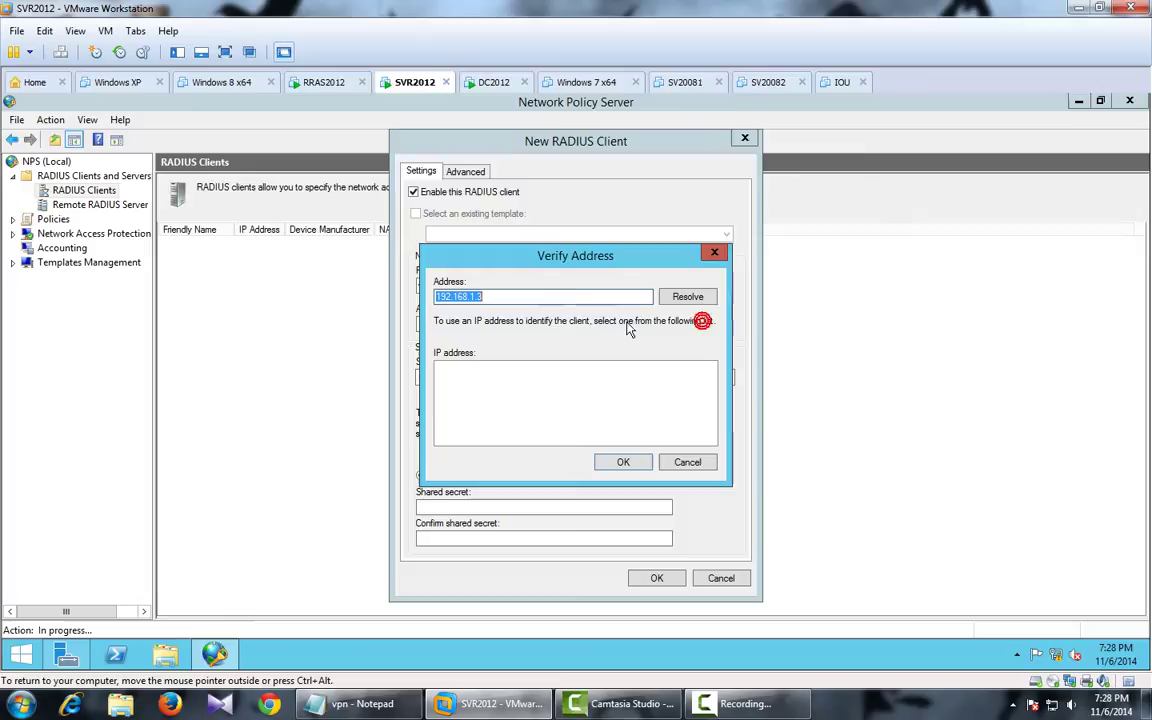
{"action": "left_click", "coordinate": [697, 296]}
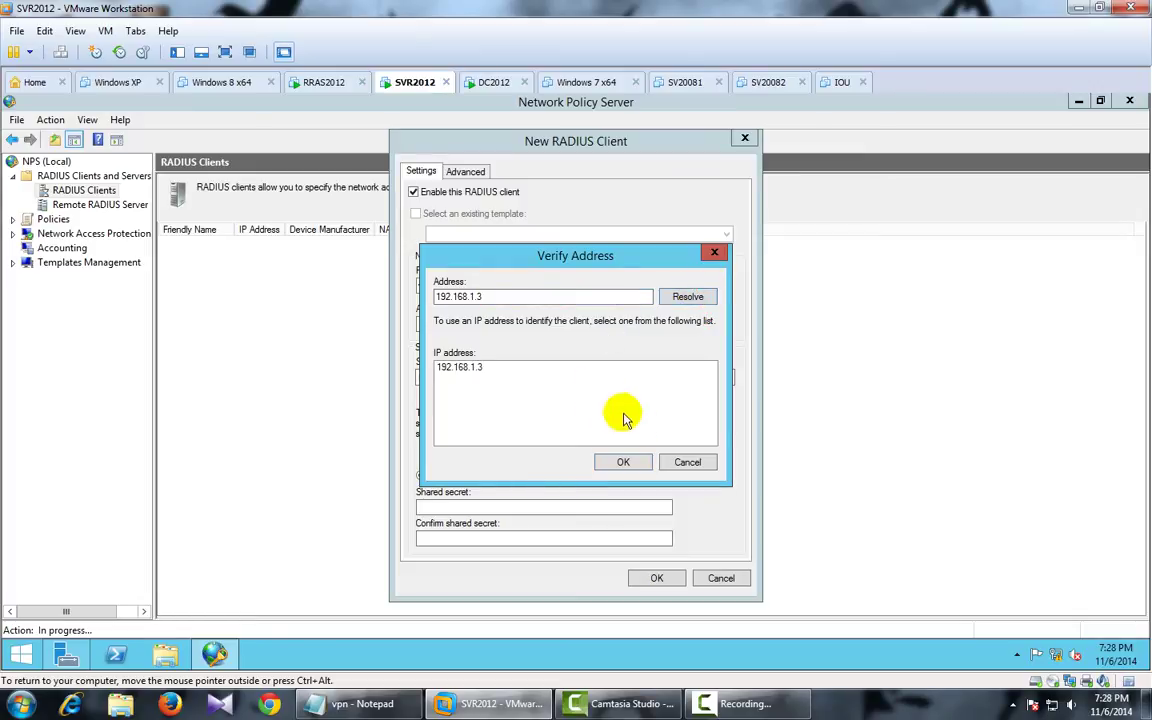
{"action": "left_click", "coordinate": [623, 461]}
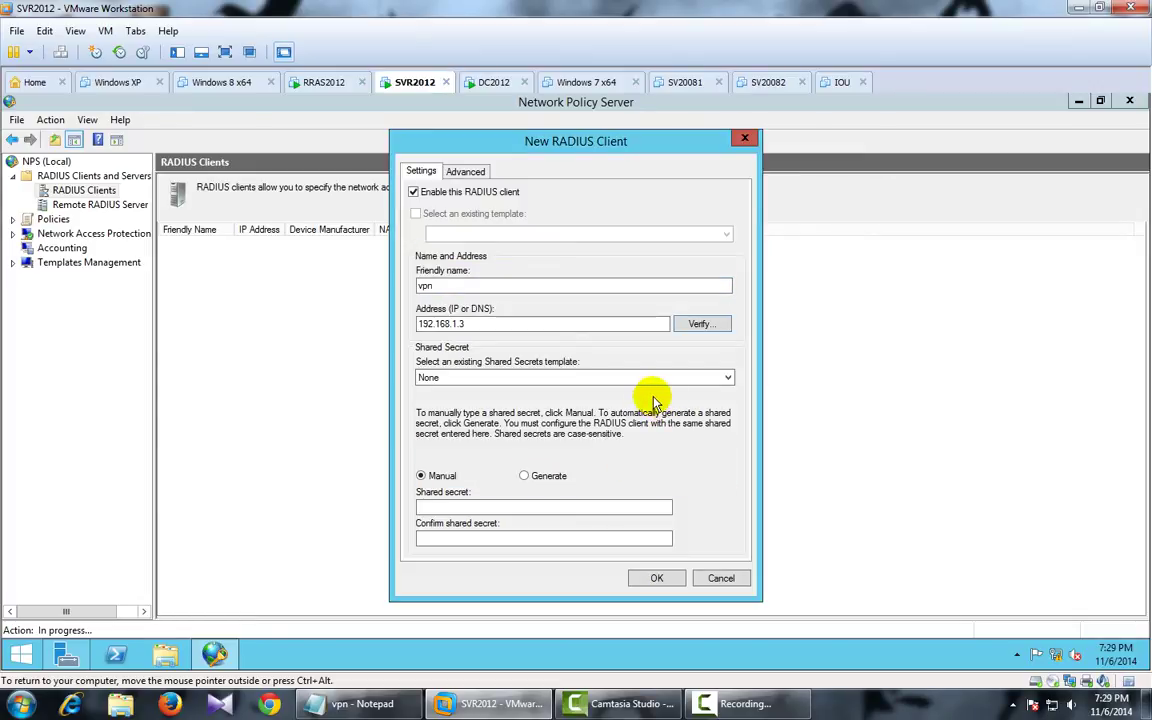
Step: Enter and confirm the manual shared secret for the vpn RADIUS client and create the client
{"action": "left_click", "coordinate": [430, 507]}
{"action": "type", "text": "c"}
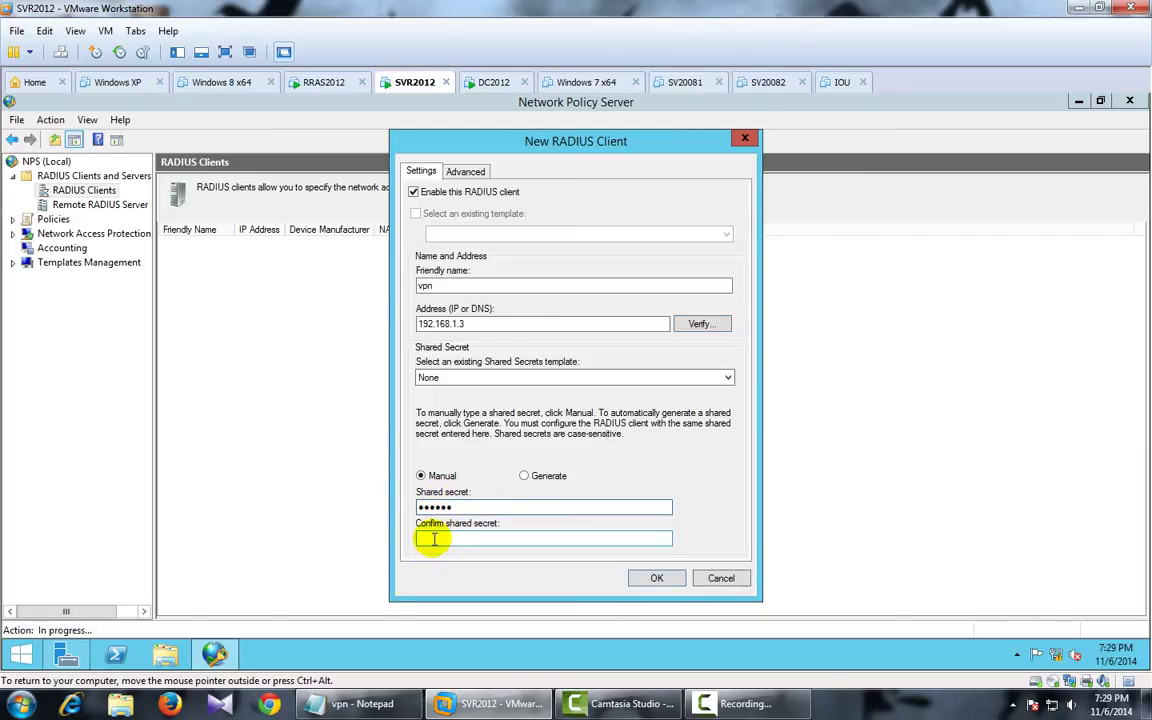
{"action": "left_click", "coordinate": [433, 539]}
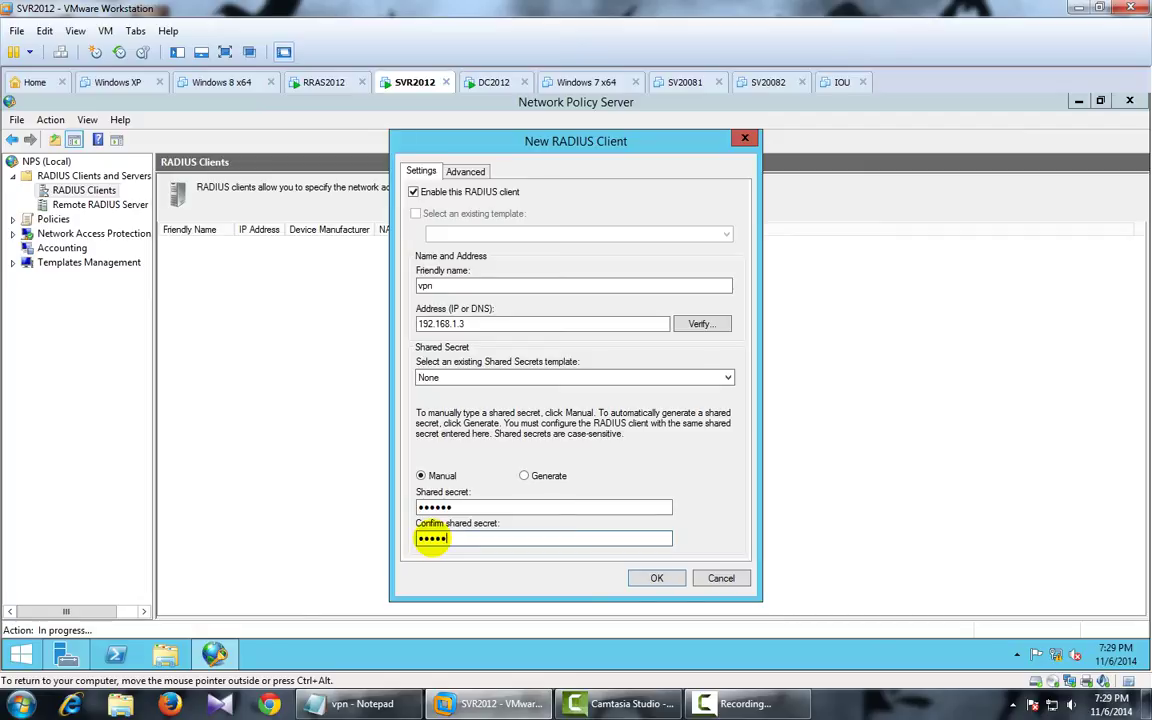
{"action": "left_click", "coordinate": [656, 578]}
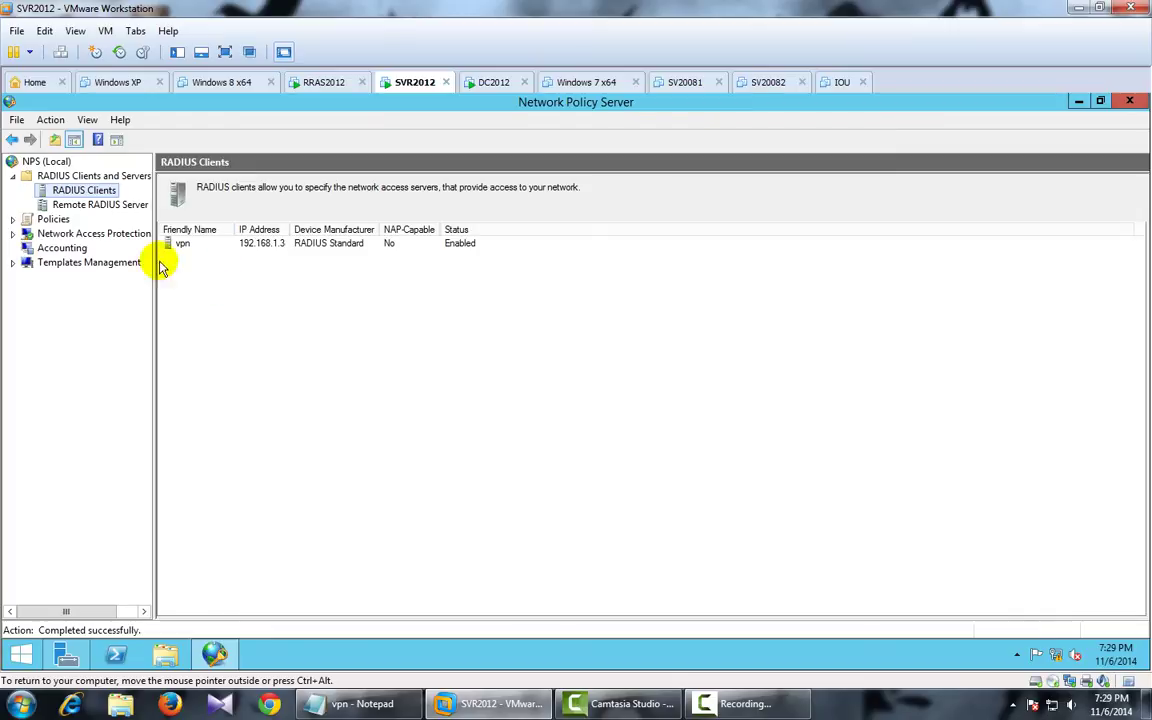
Step: Look over the policy, access protection, template and accounting pages of NPS, and reread the VPN plan in Notepad
{"action": "left_click", "coordinate": [50, 219]}
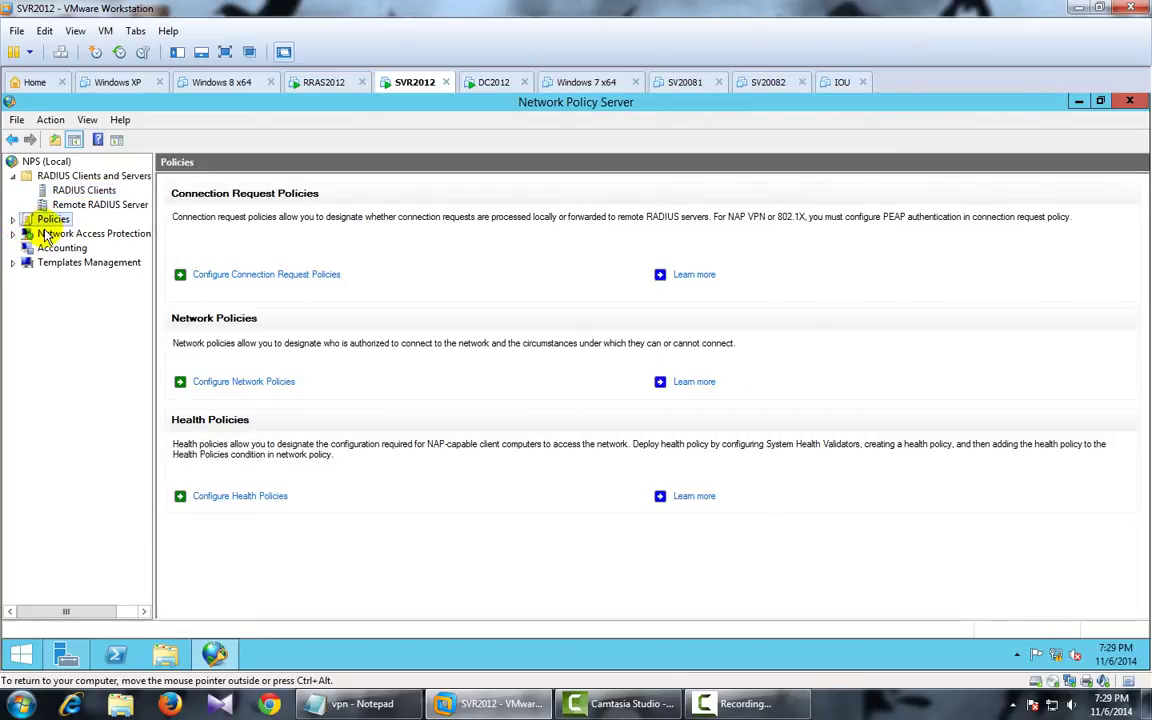
{"action": "left_click", "coordinate": [47, 234]}
{"action": "left_click", "coordinate": [50, 263]}
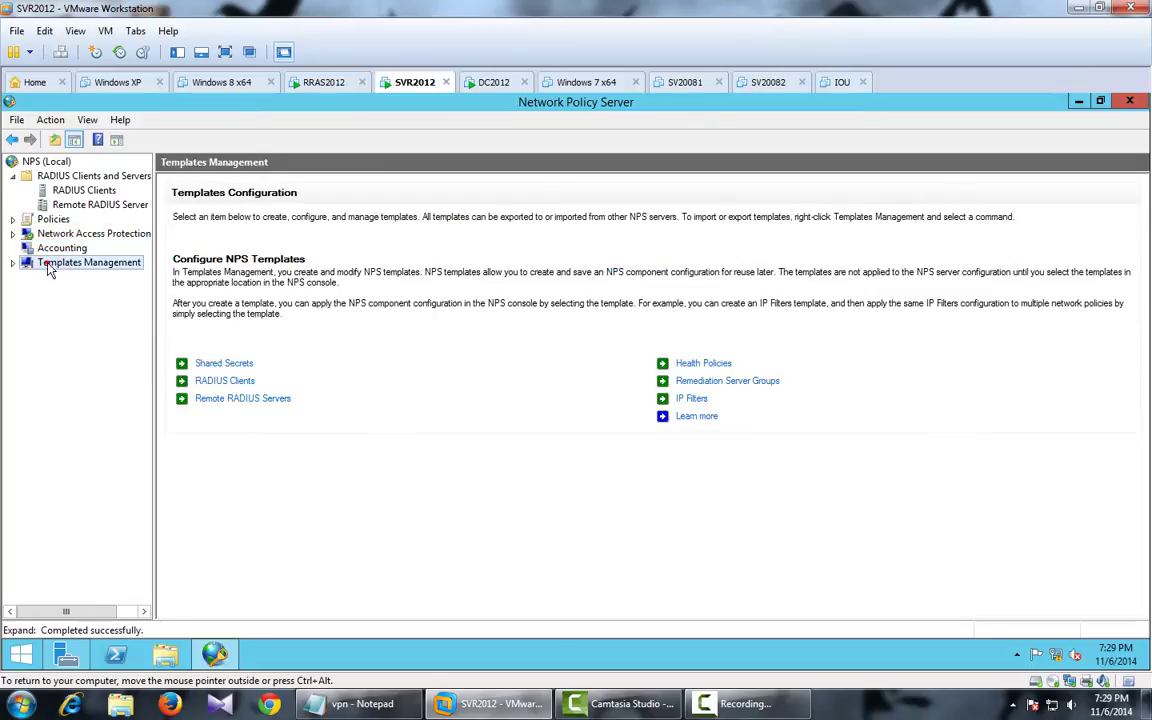
{"action": "left_click", "coordinate": [57, 248]}
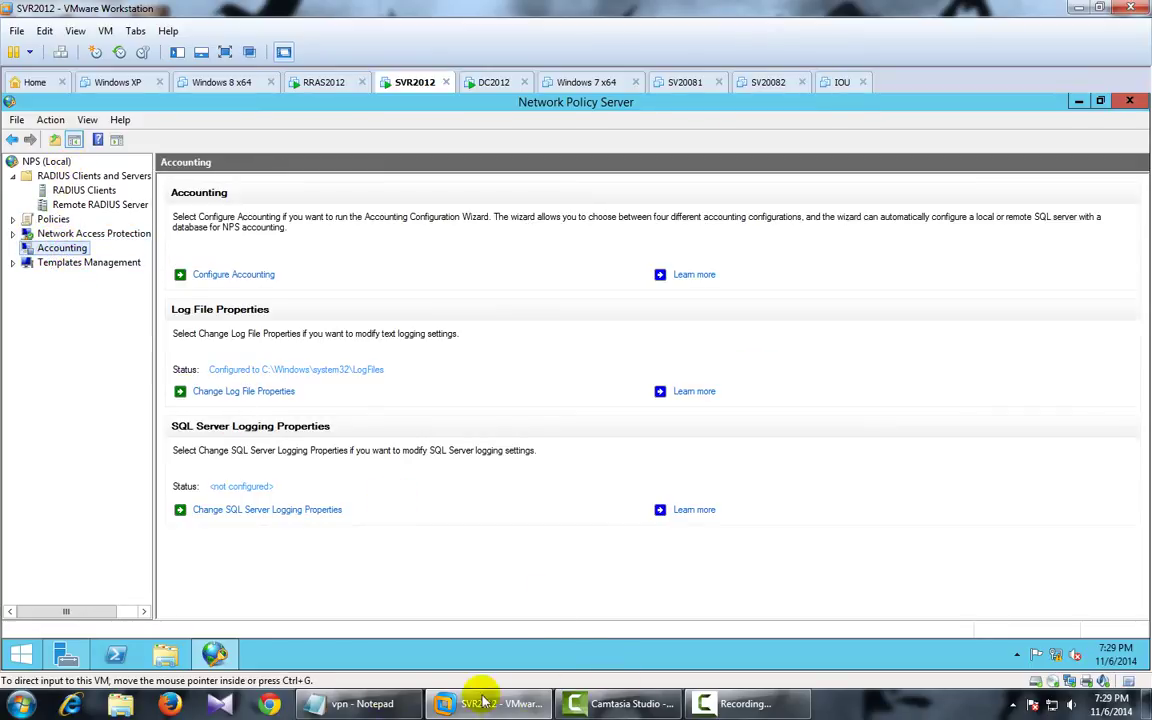
{"action": "left_click", "coordinate": [360, 703]}
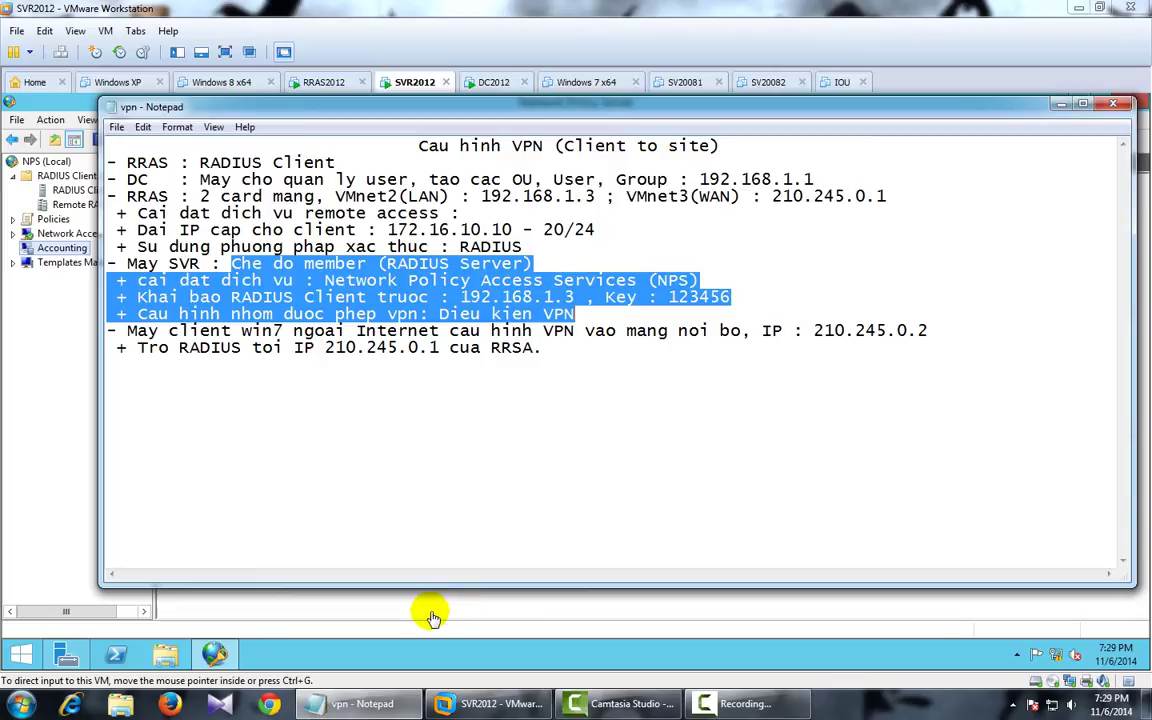
{"action": "left_click", "coordinate": [362, 705]}
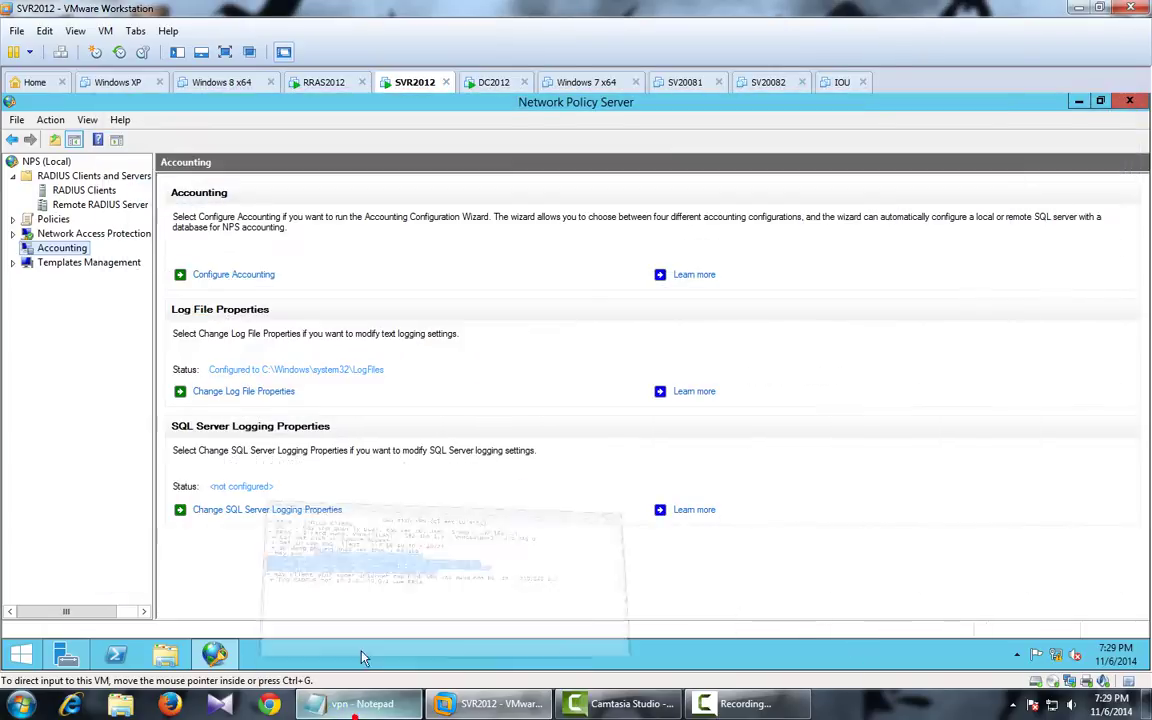
Step: Register the local NPS server in Active Directory and accept the authorization to read users' dial-in properties
{"action": "left_click", "coordinate": [40, 161]}
{"action": "right_click", "coordinate": [40, 161]}
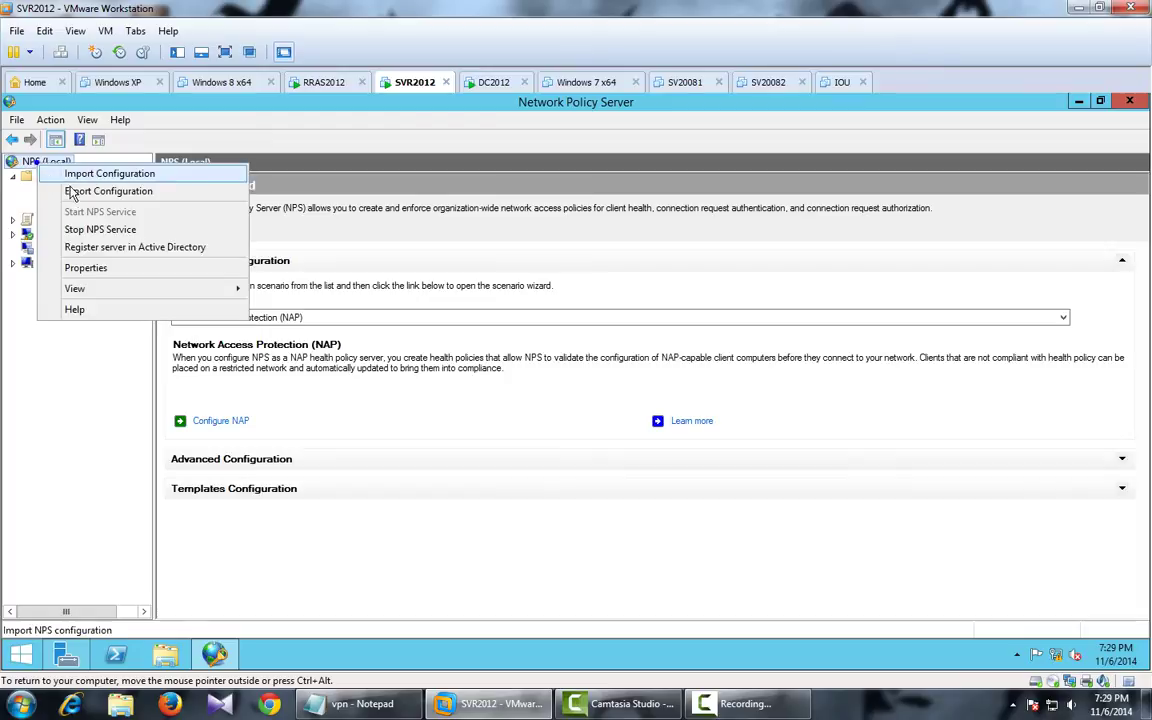
{"action": "left_click", "coordinate": [101, 250]}
{"action": "left_click", "coordinate": [634, 455]}
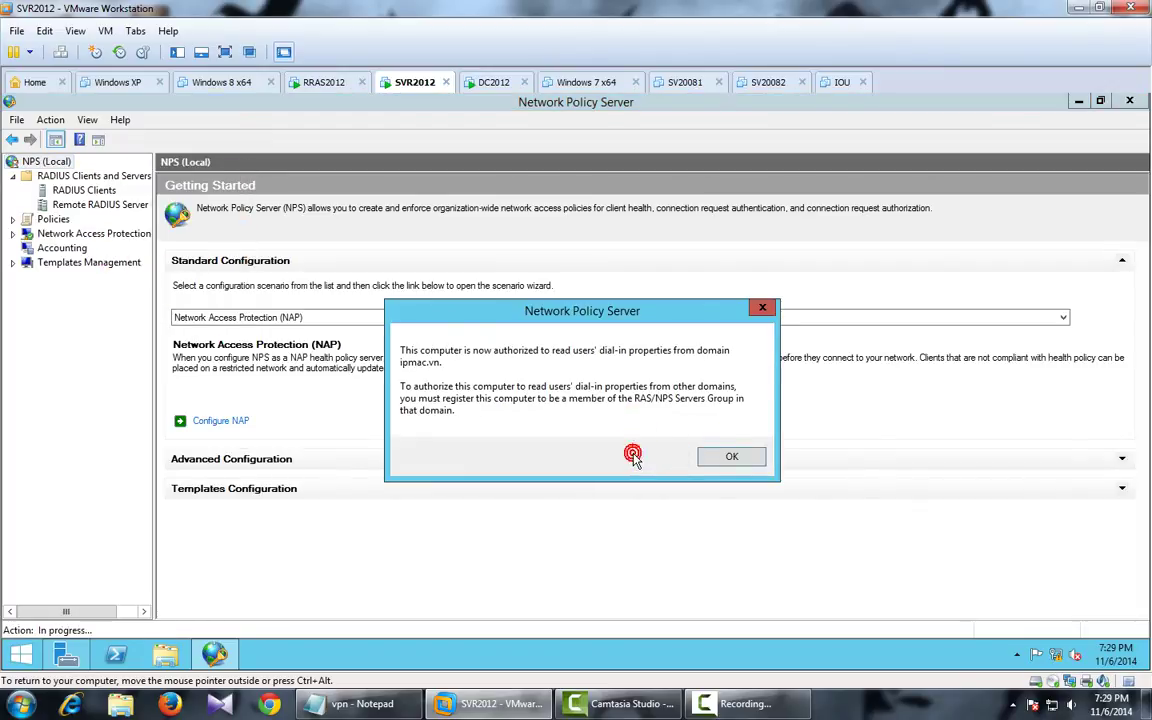
{"action": "left_click", "coordinate": [712, 457]}
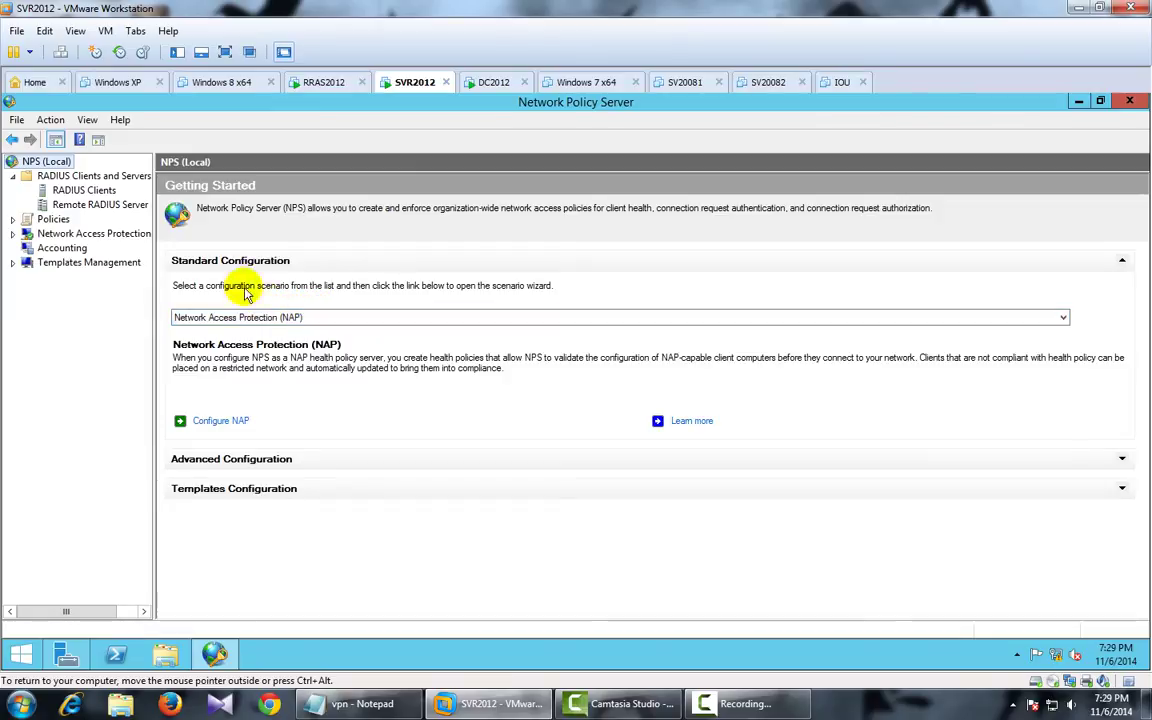
Step: Start a new network policy named vpnRRAS, leaving the type of network access server as Unspecified
{"action": "left_click", "coordinate": [13, 220]}
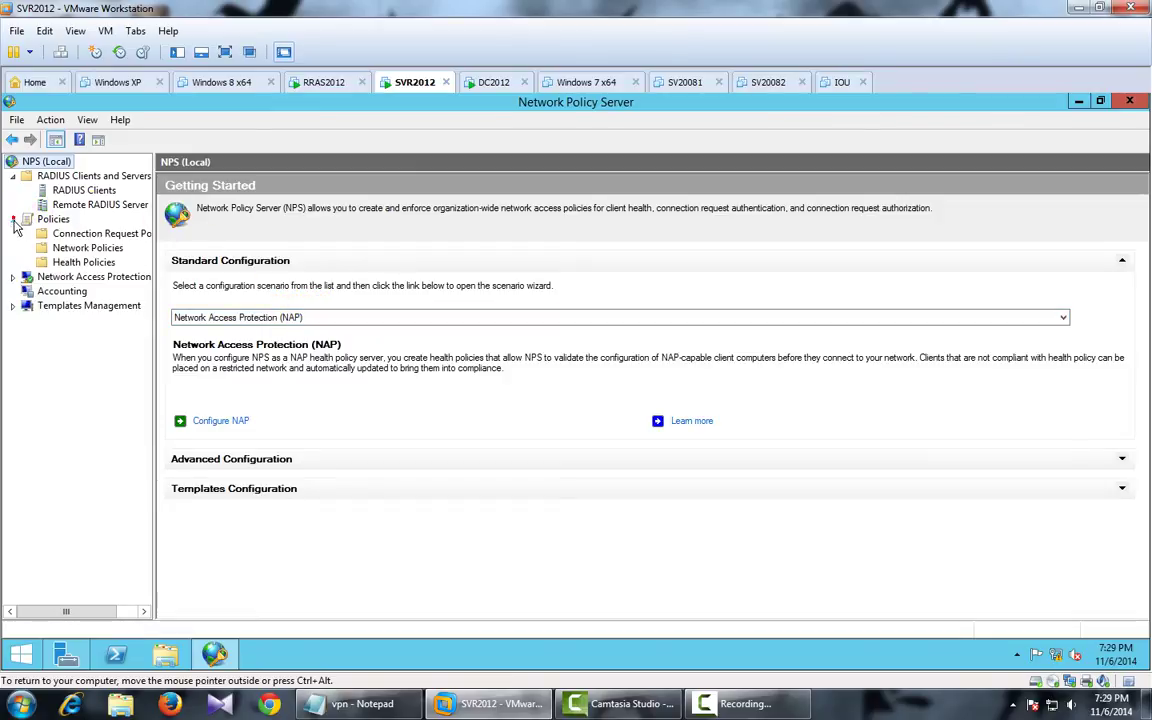
{"action": "left_click", "coordinate": [88, 248]}
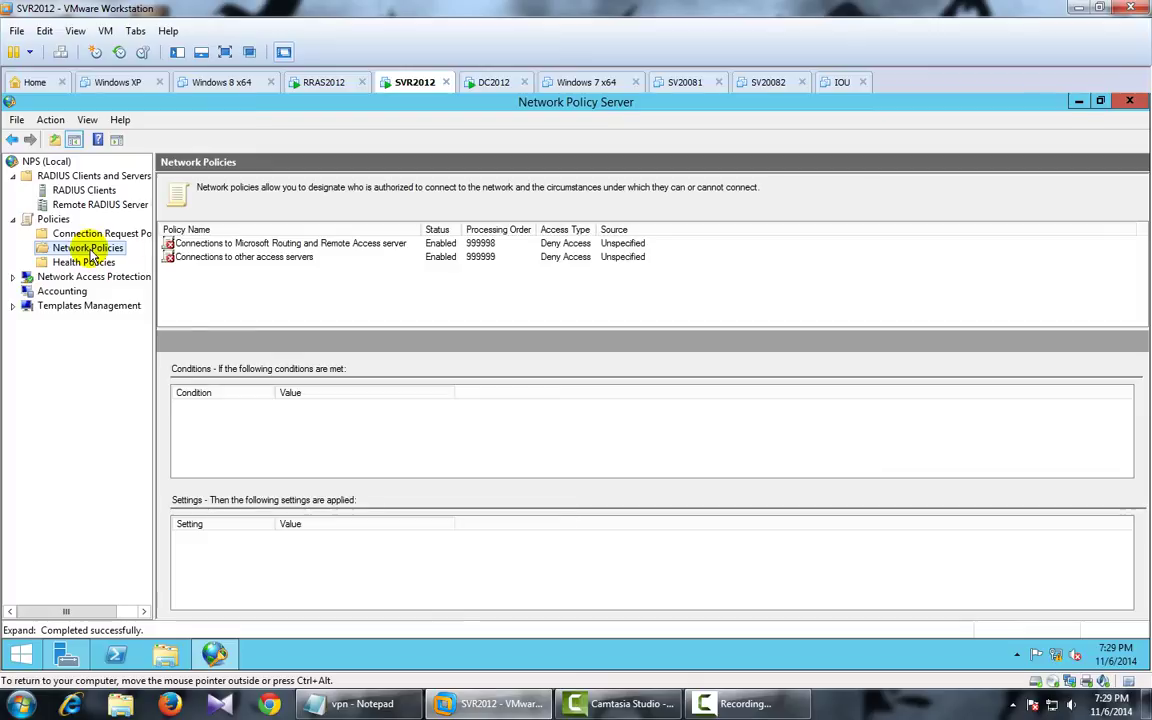
{"action": "right_click", "coordinate": [93, 255]}
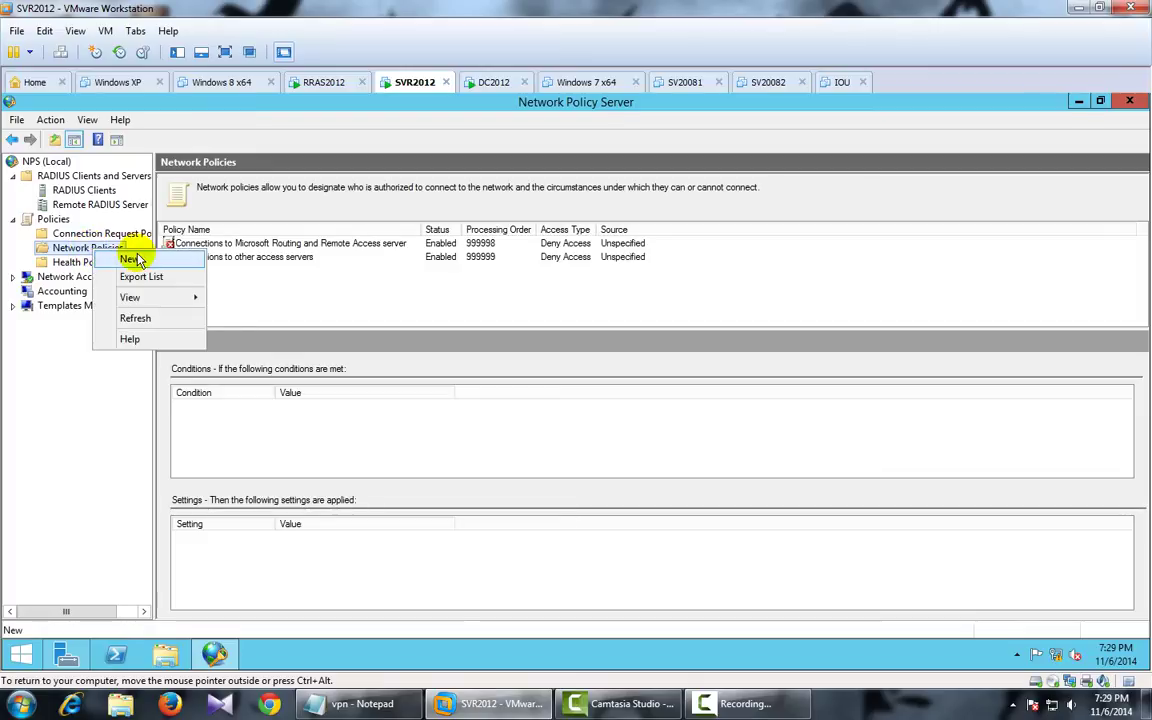
{"action": "left_click", "coordinate": [120, 262]}
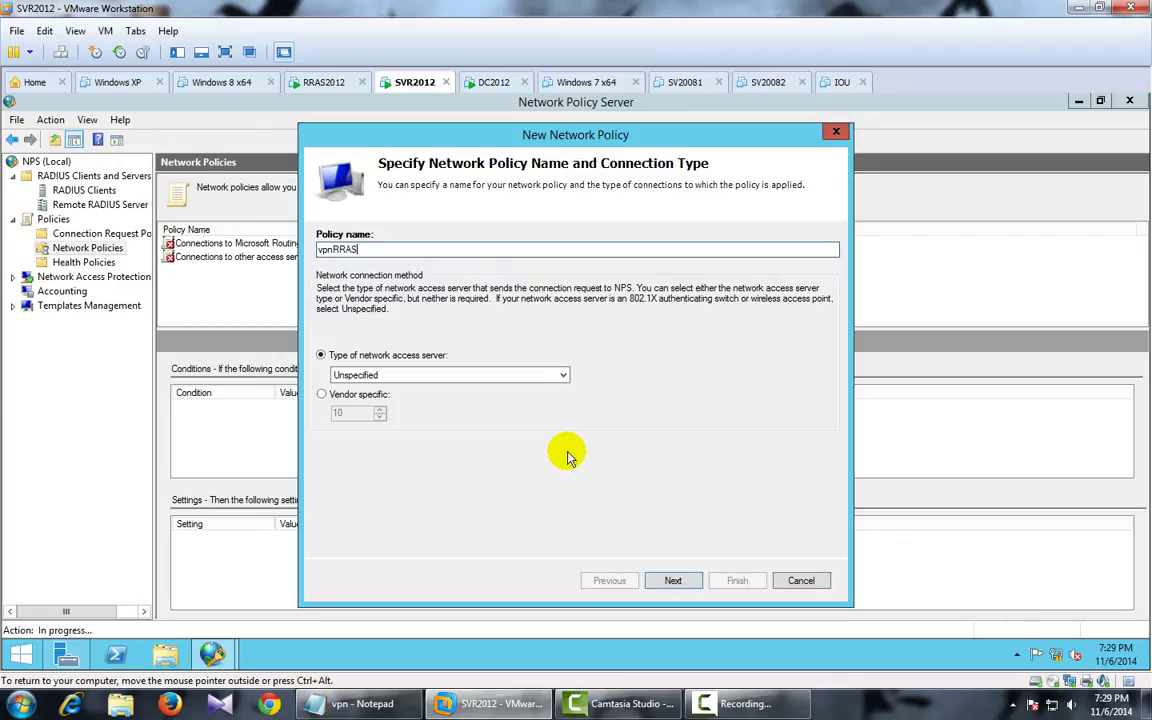
{"action": "left_click", "coordinate": [673, 580]}
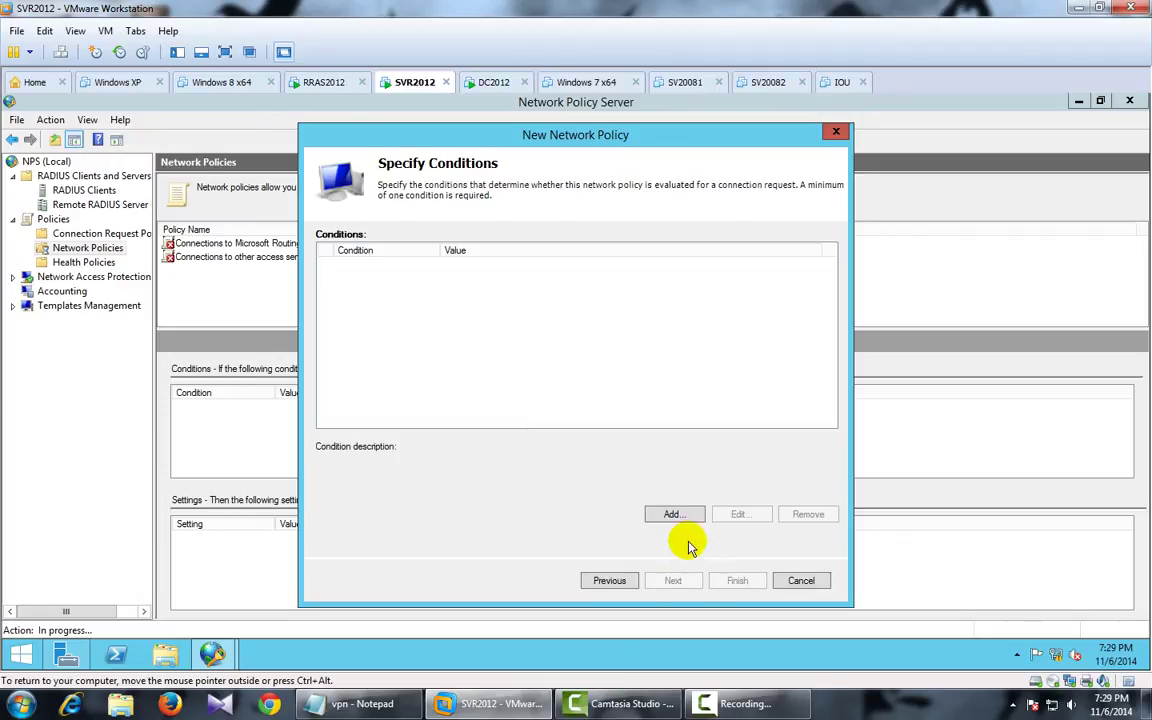
Step: Add a User Groups condition to the vpnRRAS policy that requires membership of the domain group Git
{"action": "left_click", "coordinate": [674, 514]}
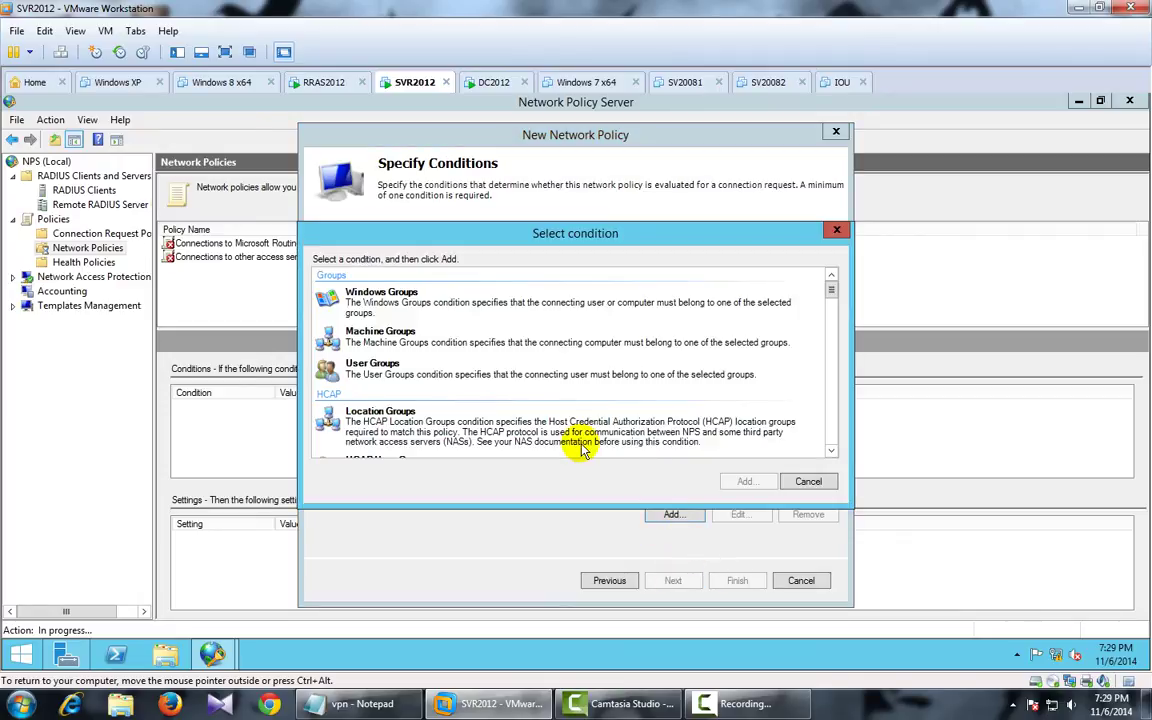
{"action": "left_click", "coordinate": [495, 378]}
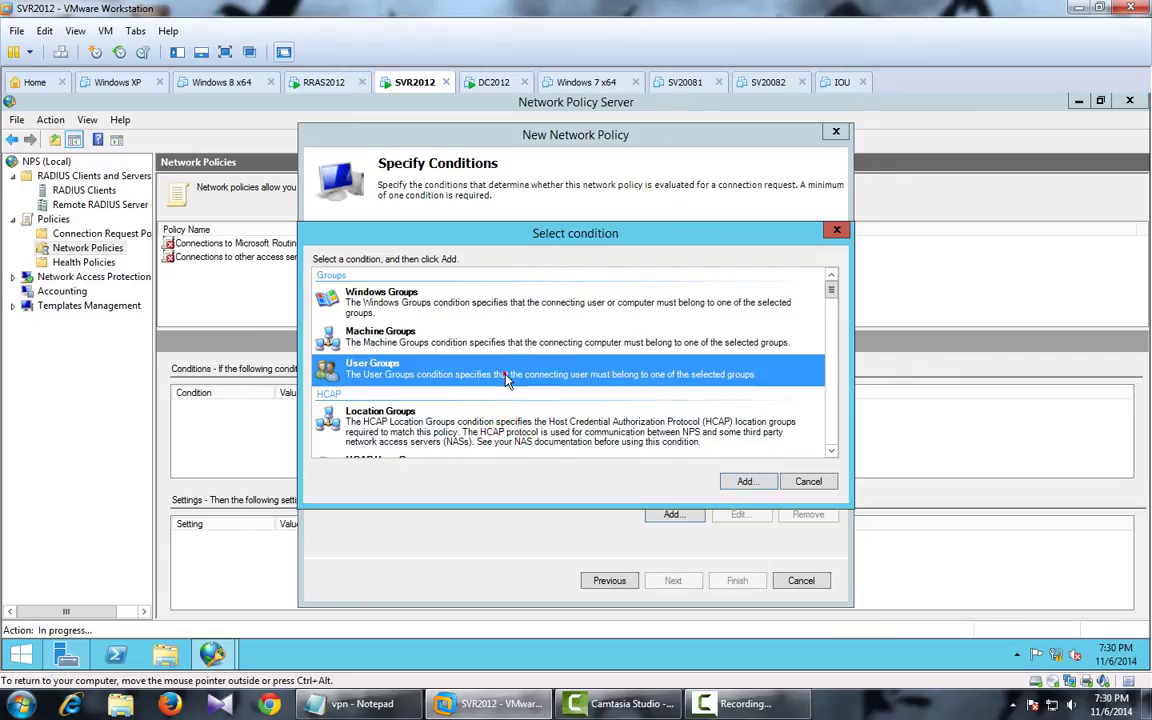
{"action": "left_click", "coordinate": [743, 481]}
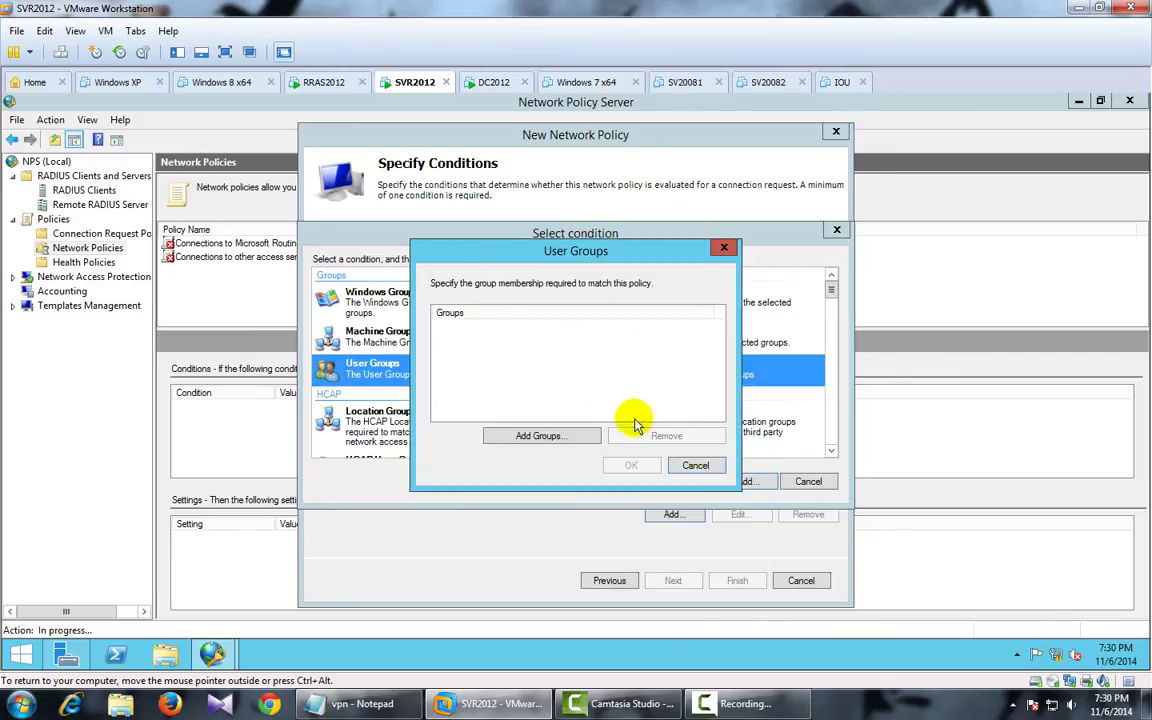
{"action": "left_click", "coordinate": [537, 435]}
{"action": "type", "text": "gt"}
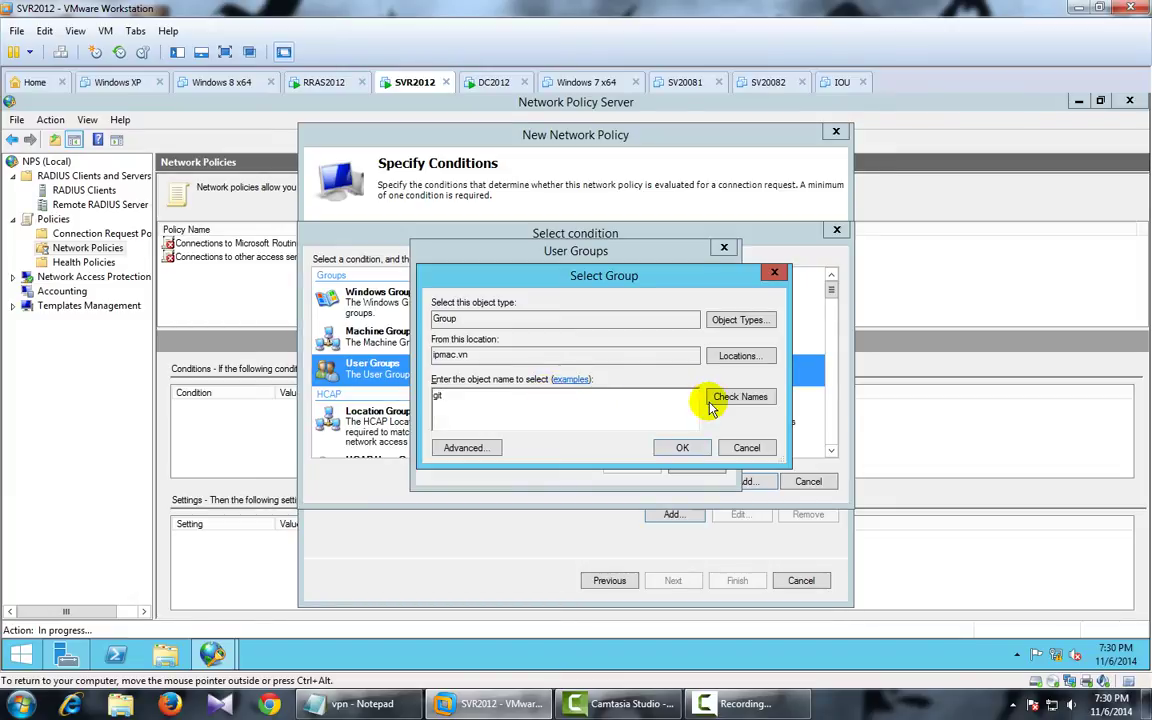
{"action": "left_click", "coordinate": [716, 398]}
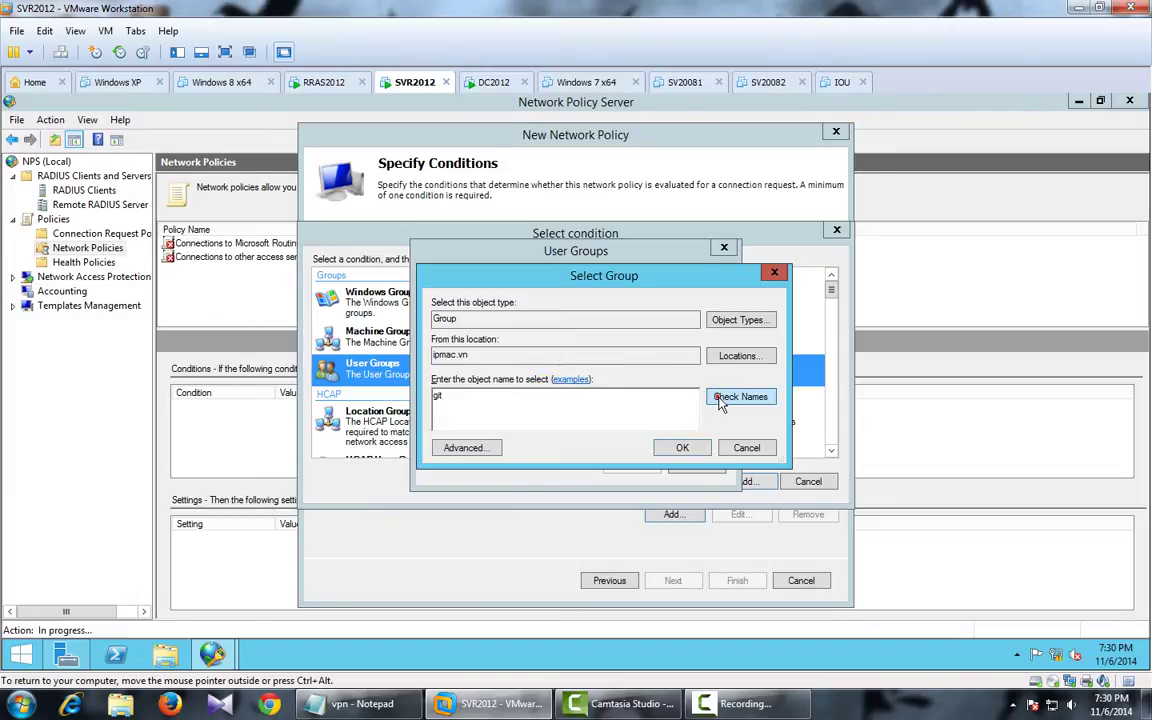
{"action": "left_click", "coordinate": [683, 457]}
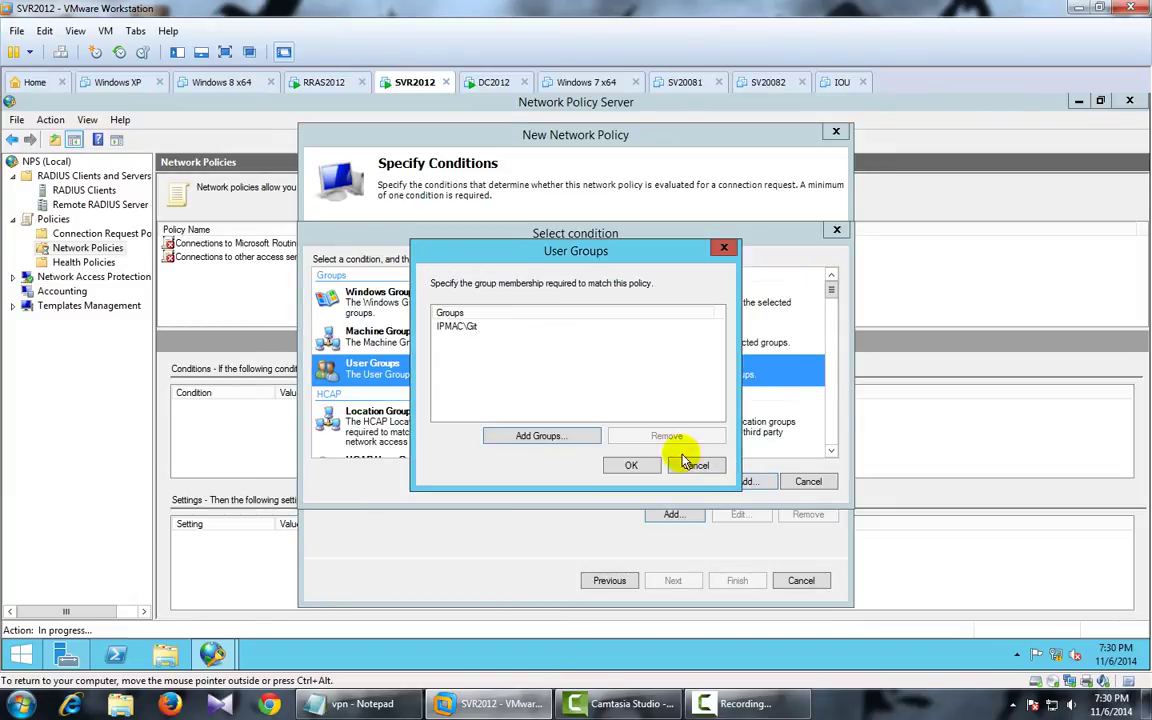
{"action": "left_click", "coordinate": [632, 464]}
{"action": "left_click", "coordinate": [700, 580]}
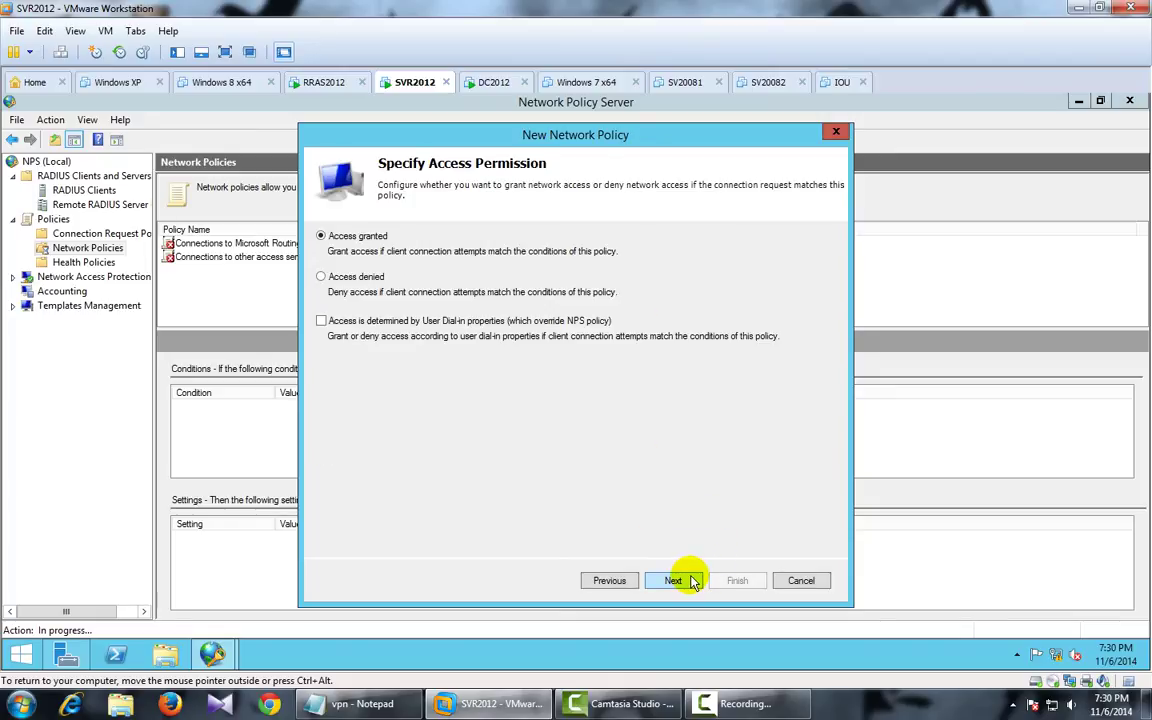
Step: Finish the vpnRRAS policy with access granted and the default authentication, constraints and settings, and select it in the policy list
{"action": "left_click", "coordinate": [673, 580]}
{"action": "left_click", "coordinate": [673, 580]}
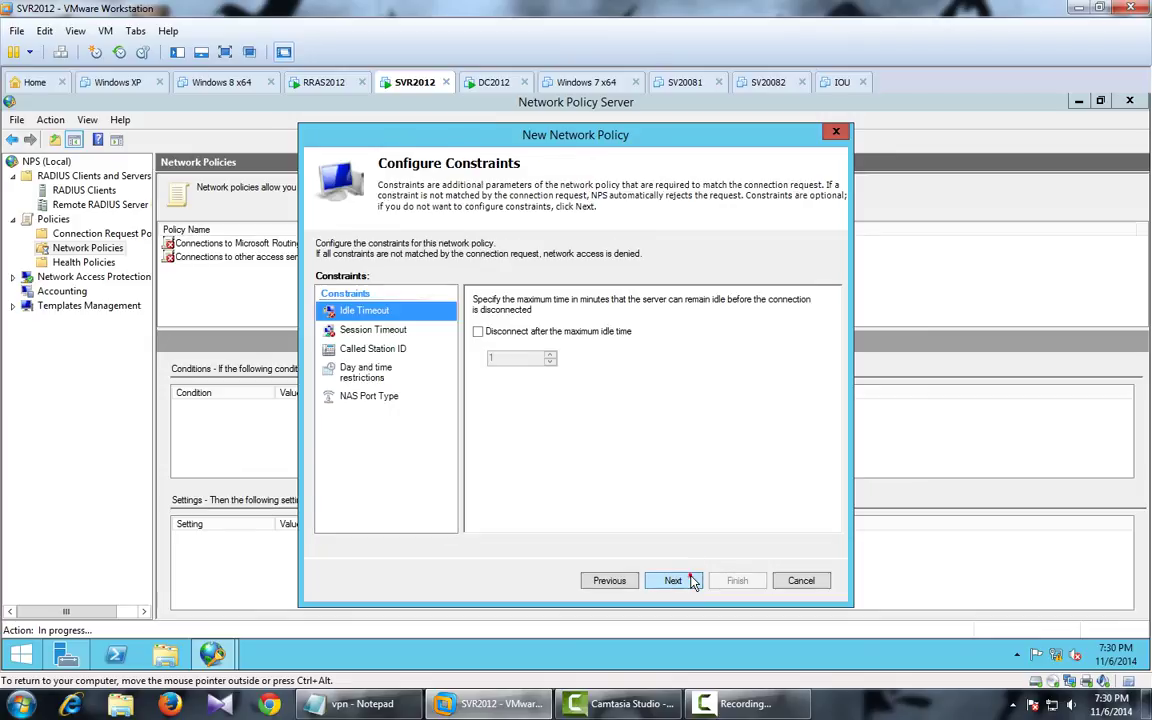
{"action": "left_click", "coordinate": [673, 580]}
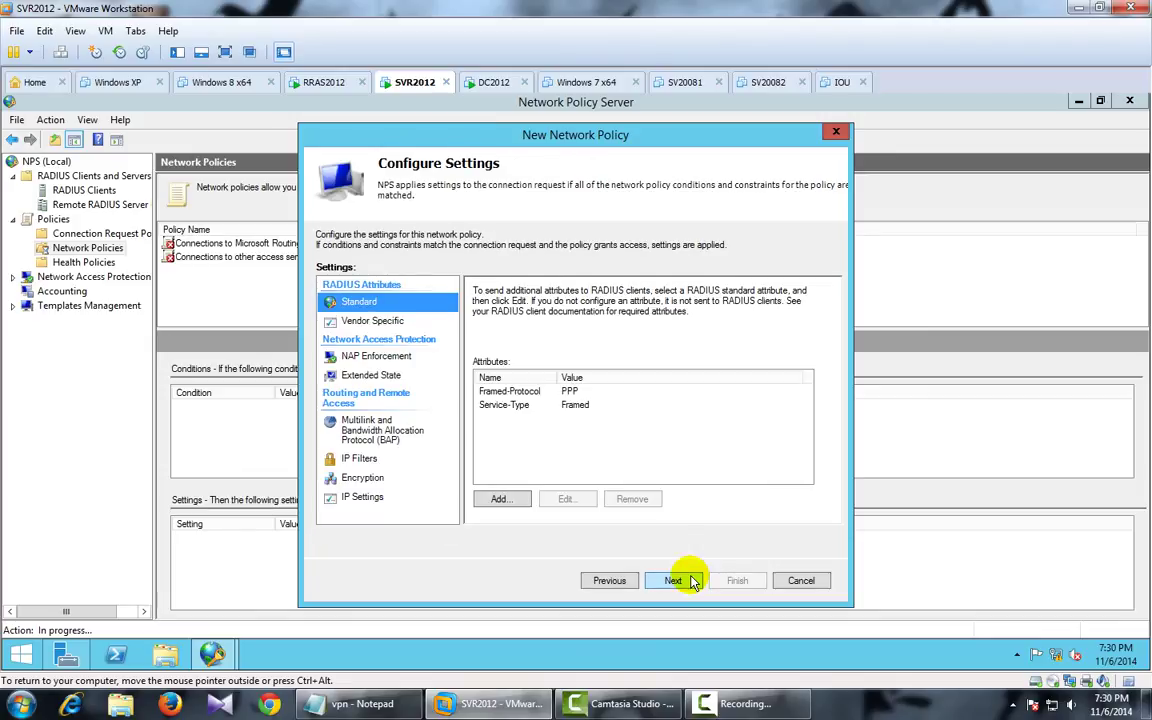
{"action": "left_click", "coordinate": [673, 580]}
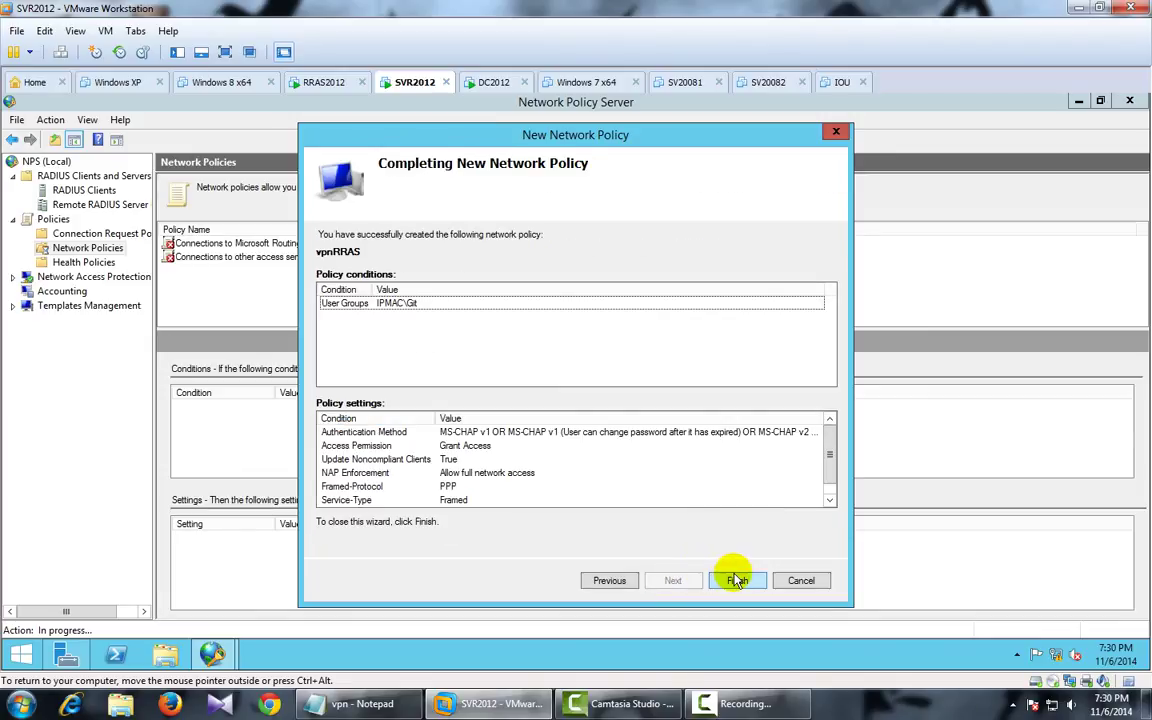
{"action": "left_click", "coordinate": [737, 580]}
{"action": "left_click", "coordinate": [194, 245]}
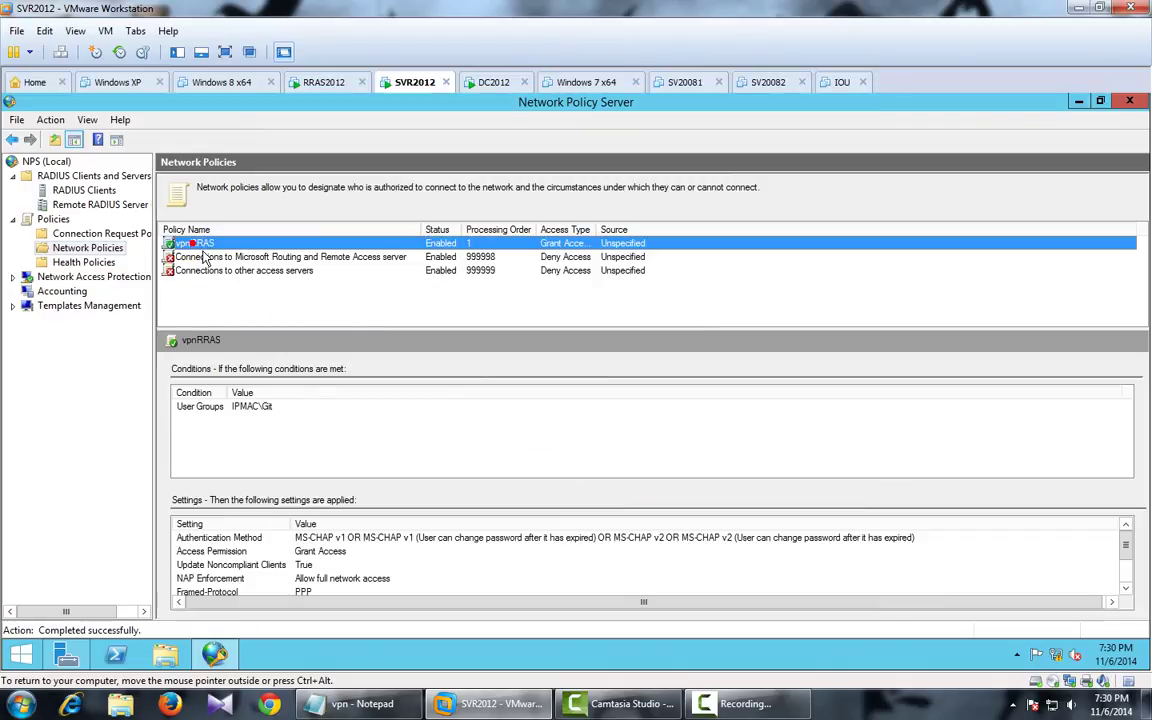
Step: Check the RRAS2012 and SVR2012 machines, and minimize the firewall console on DC2012 to view the Git group in the IT unit
{"action": "left_click", "coordinate": [320, 86]}
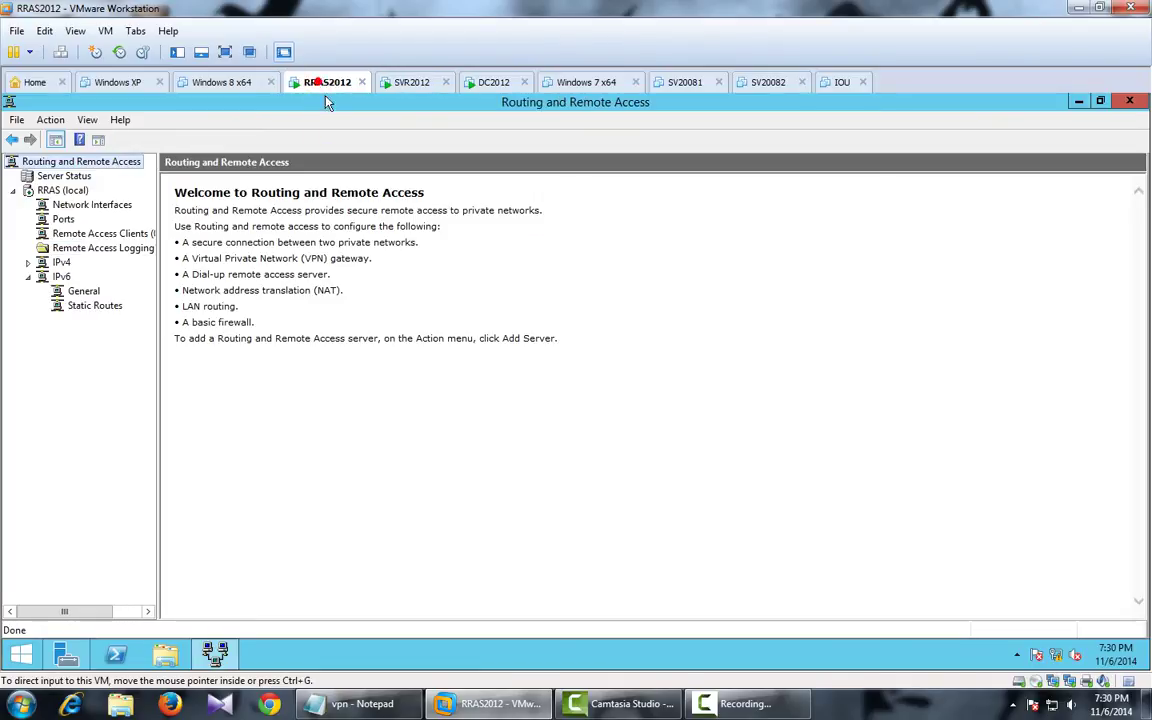
{"action": "left_click", "coordinate": [407, 79]}
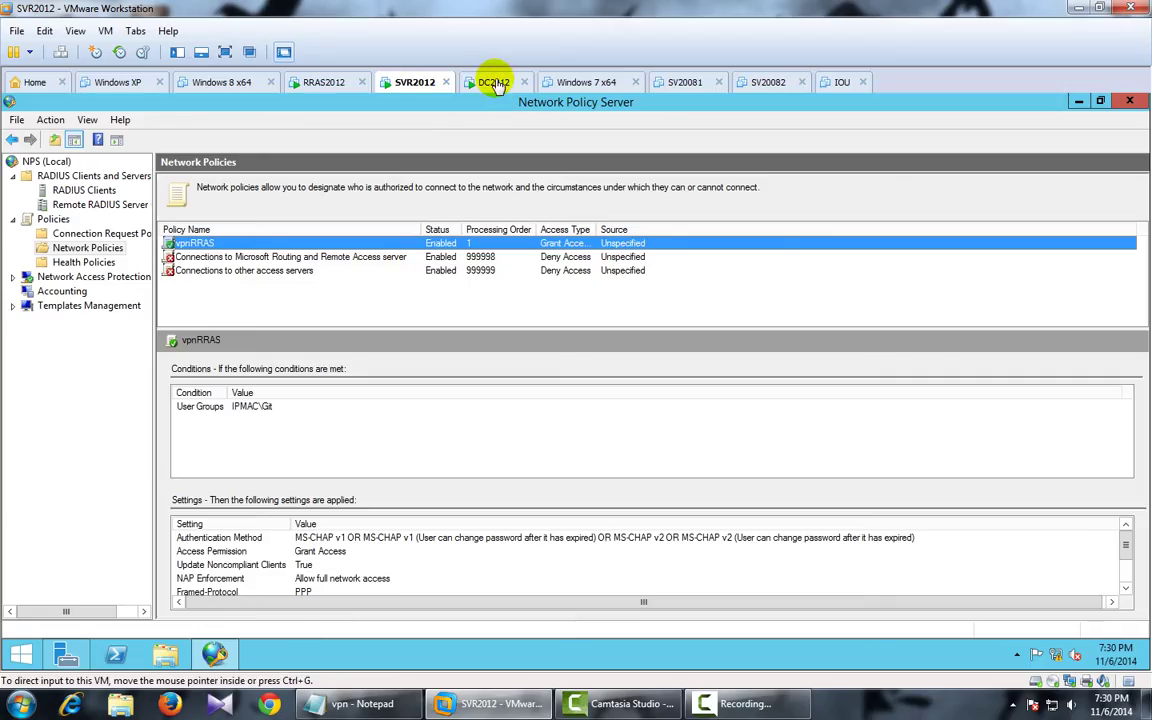
{"action": "left_click", "coordinate": [494, 84]}
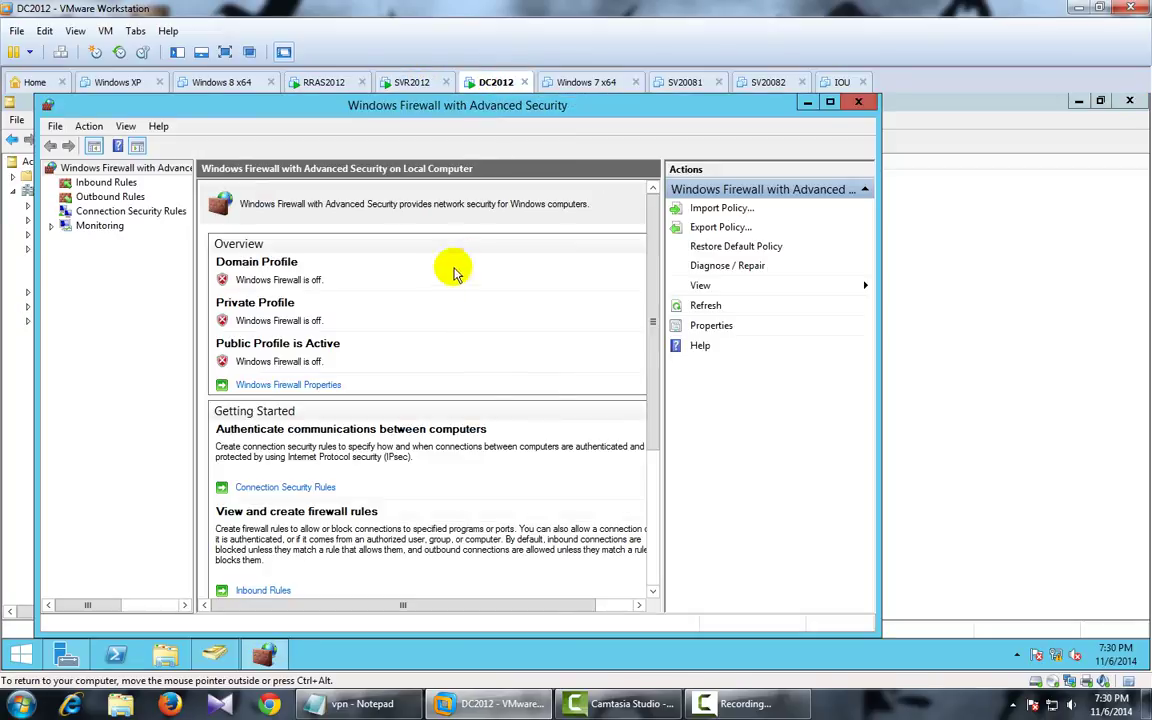
{"action": "left_click", "coordinate": [808, 102]}
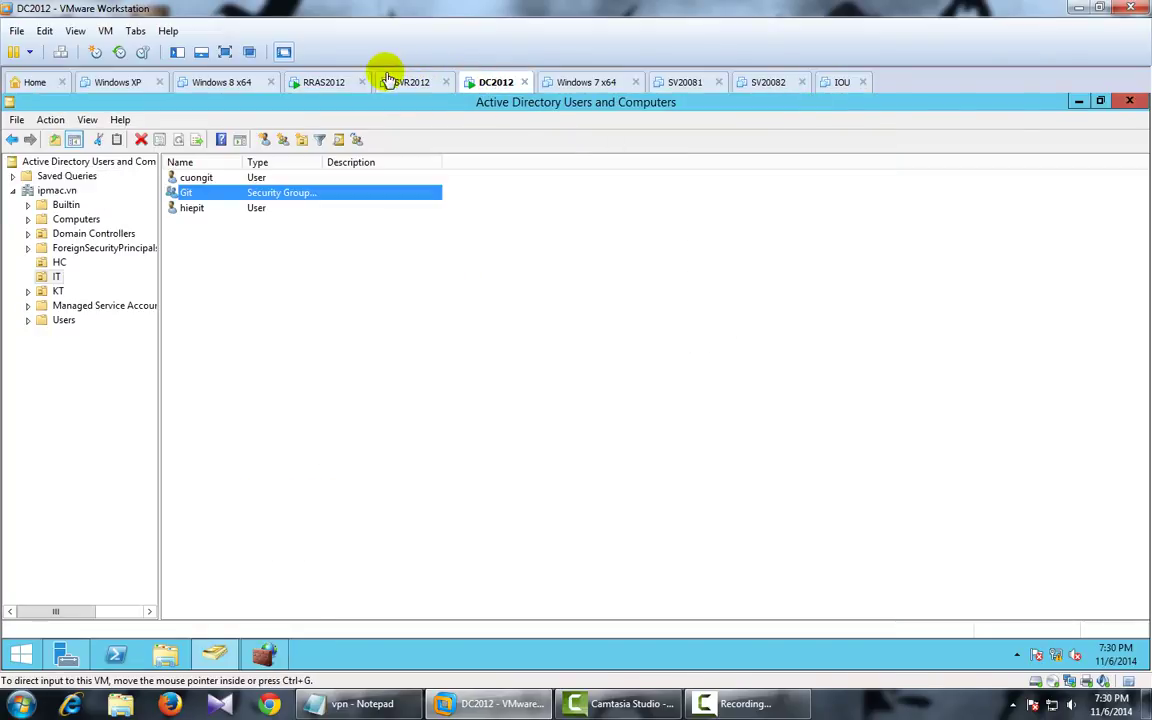
Step: On RRAS2012, open PowerShell and ping 192.168.1.2, stopping the ping after a few replies
{"action": "left_click", "coordinate": [320, 80]}
{"action": "left_click", "coordinate": [115, 654]}
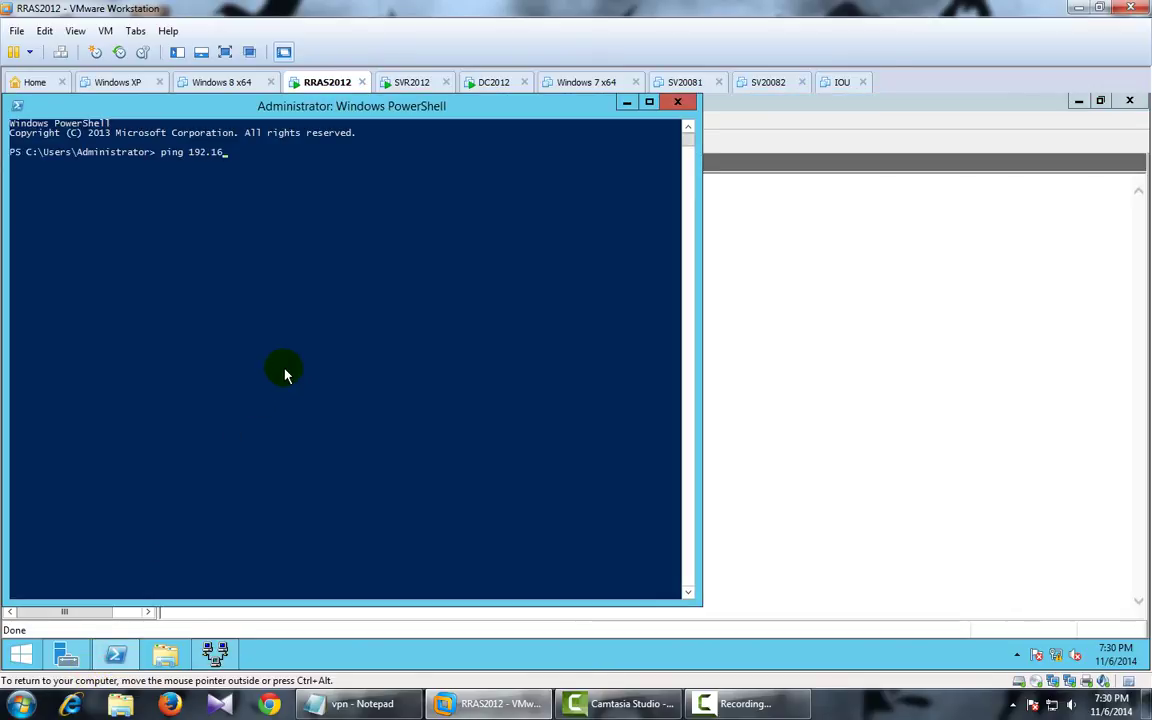
{"action": "type", "text": "ping 192.168.1."}
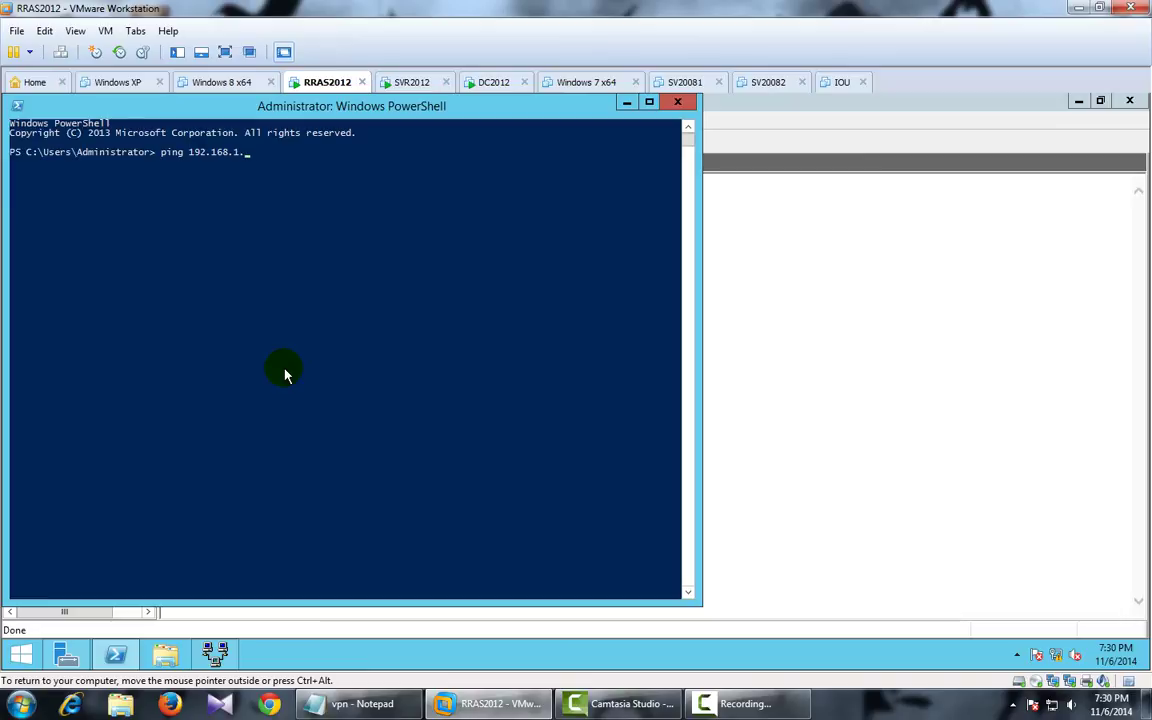
{"action": "type", "text": "2"}
{"action": "key", "text": "Return"}
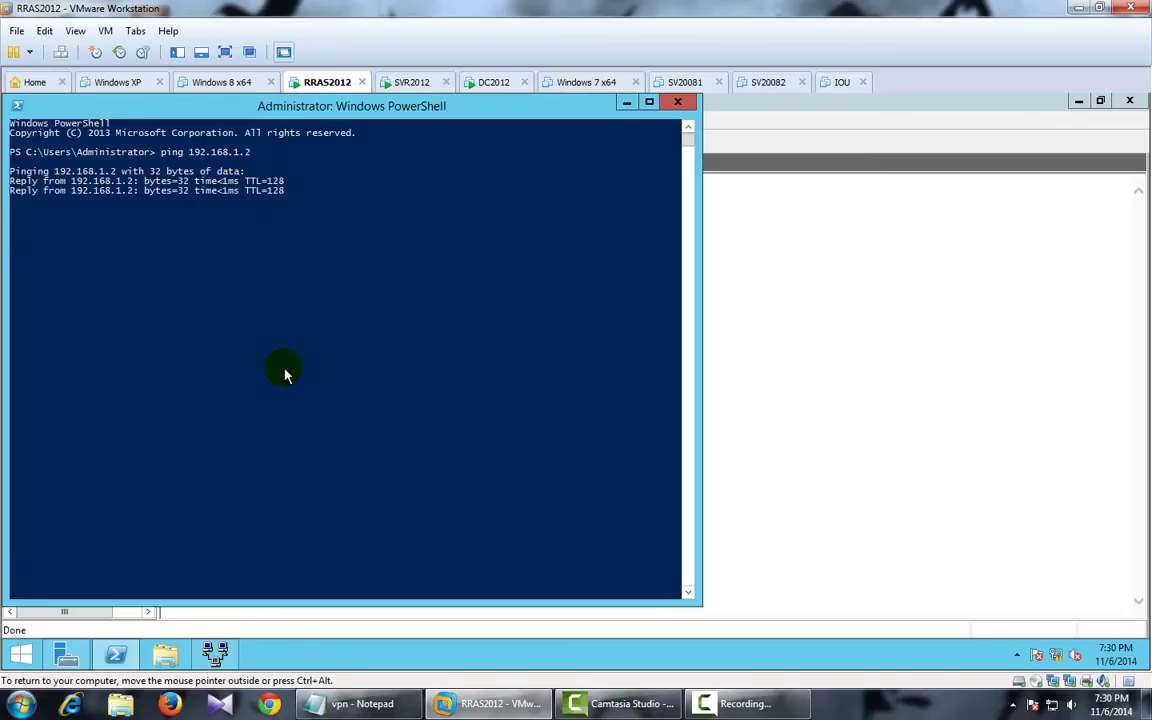
{"action": "key", "text": "ctrl+c"}
Step: Ping 192.168.1.3 from the RRAS2012 PowerShell console, then minimize the console
{"action": "key", "text": "Up"}
{"action": "type", "text": "3"}
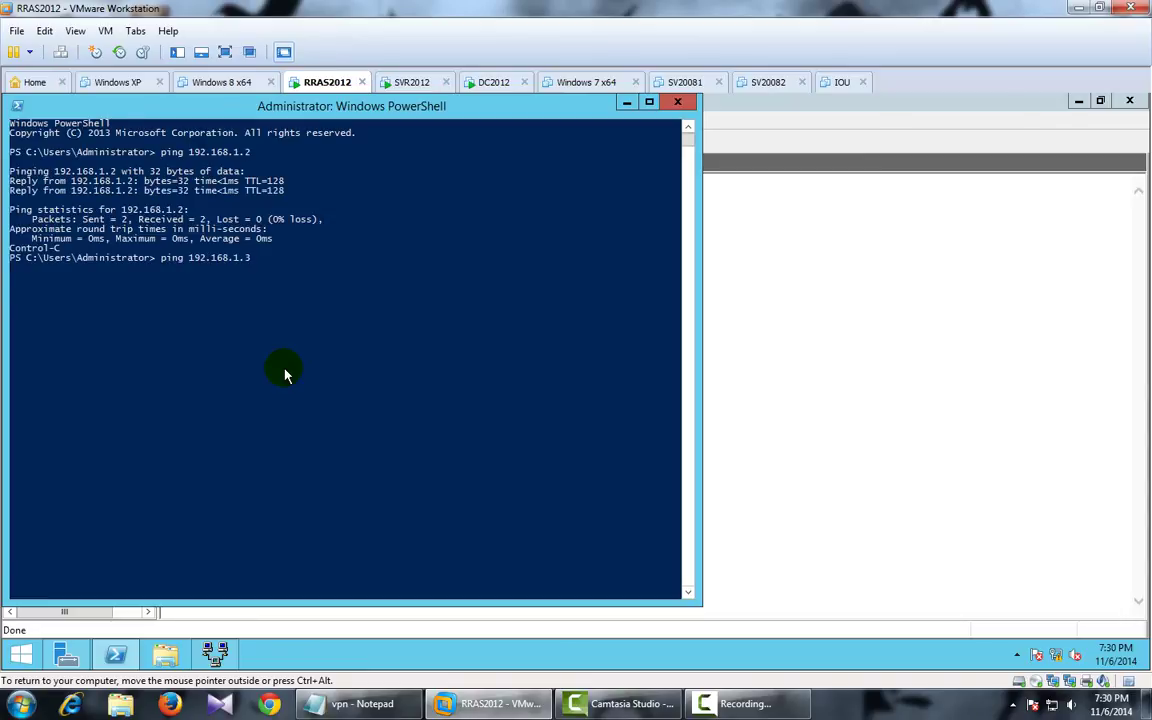
{"action": "key", "text": "Return"}
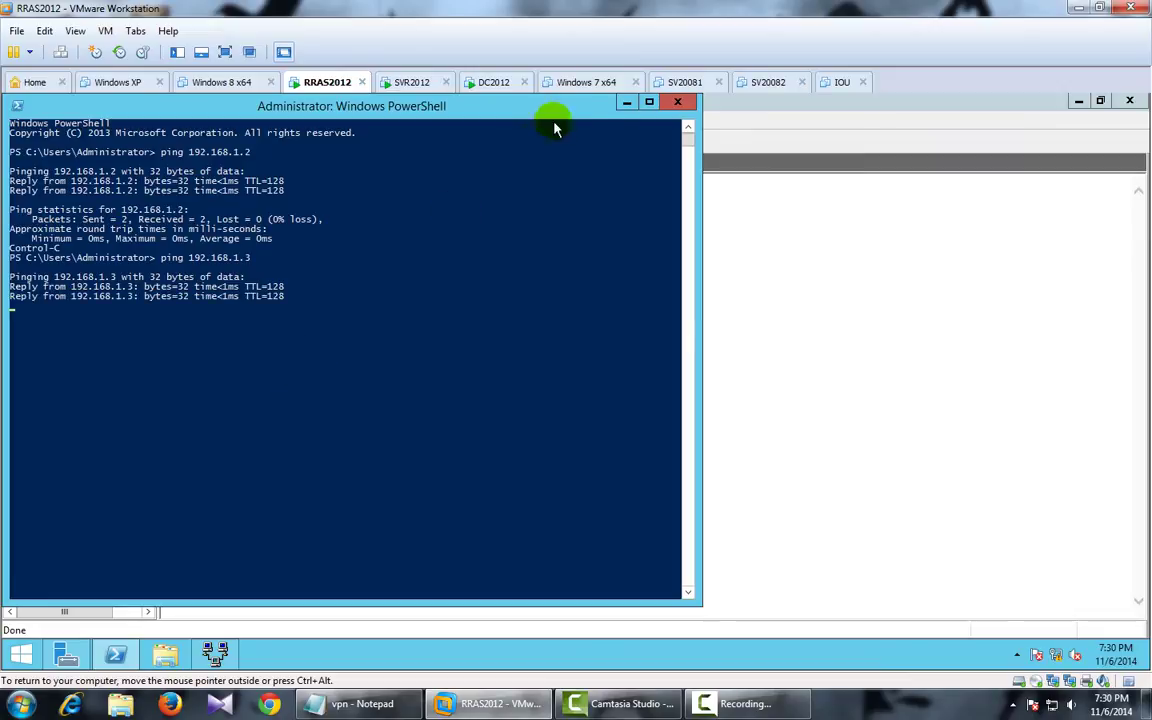
{"action": "left_click", "coordinate": [628, 103]}
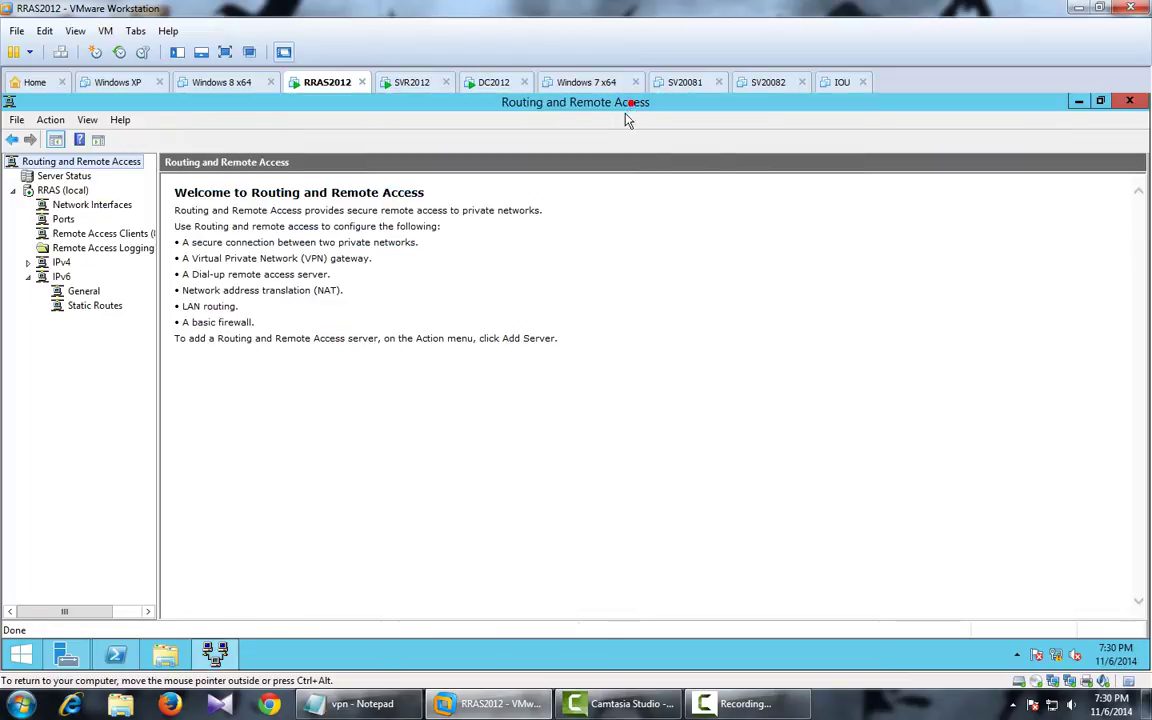
Step: Restore the Windows 7 x64 virtual machine to its snapshot named New
{"action": "left_click", "coordinate": [585, 81]}
{"action": "left_click", "coordinate": [143, 52]}
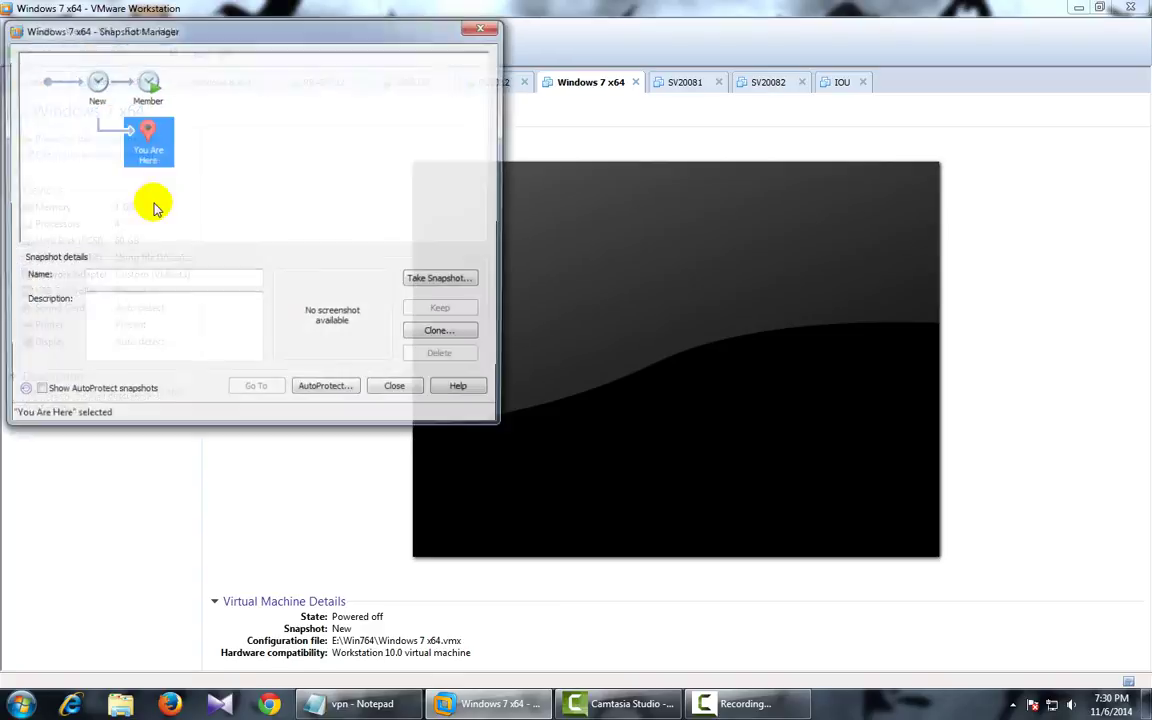
{"action": "left_click", "coordinate": [92, 82]}
{"action": "left_click", "coordinate": [257, 390]}
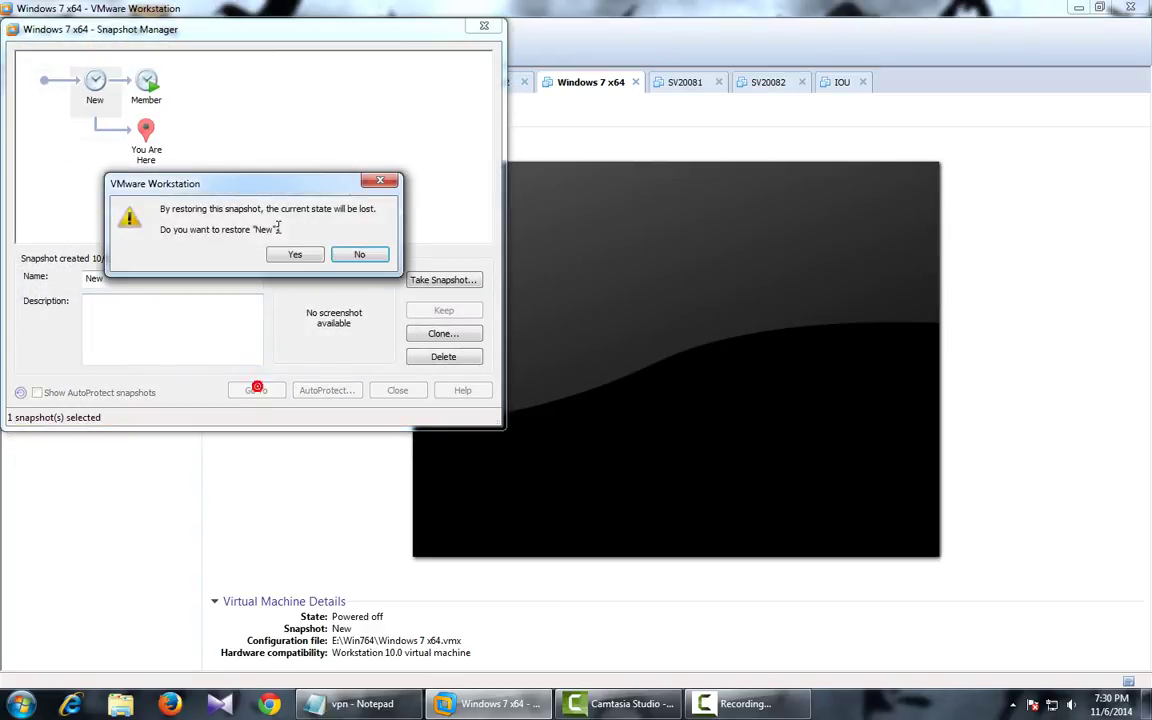
{"action": "left_click", "coordinate": [277, 249]}
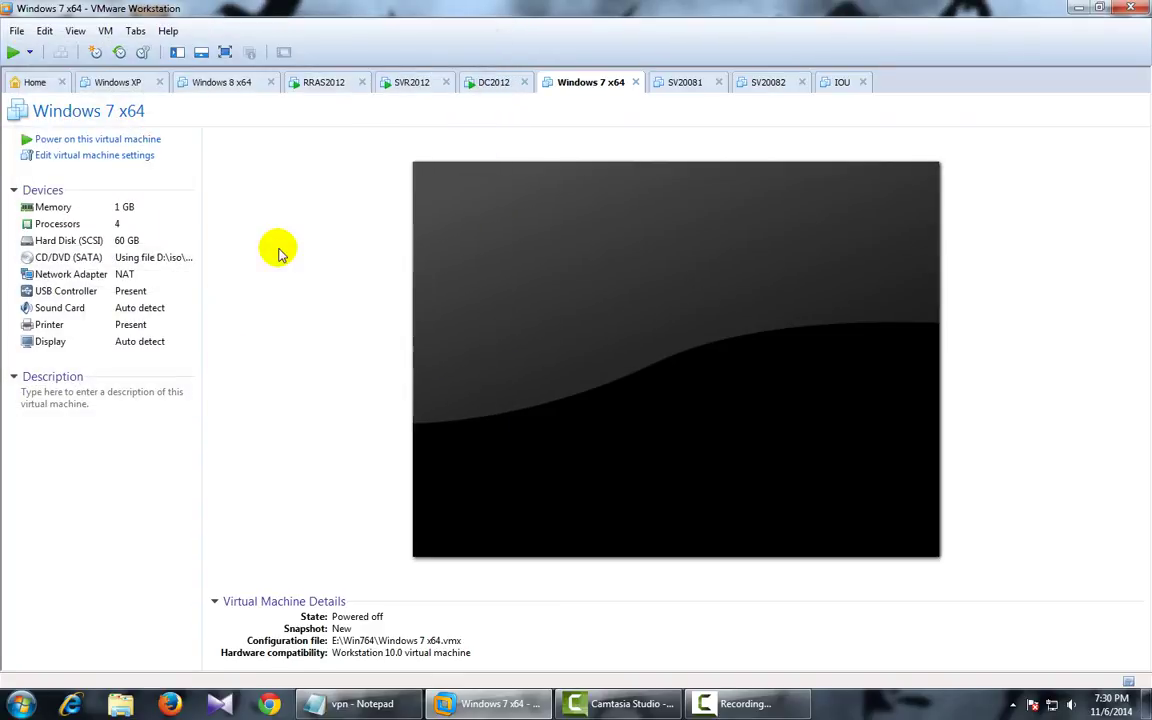
Step: Connect the Windows 7 x64 network adapter to the custom virtual network VMnet3 and power on the machine
{"action": "double_click", "coordinate": [98, 278]}
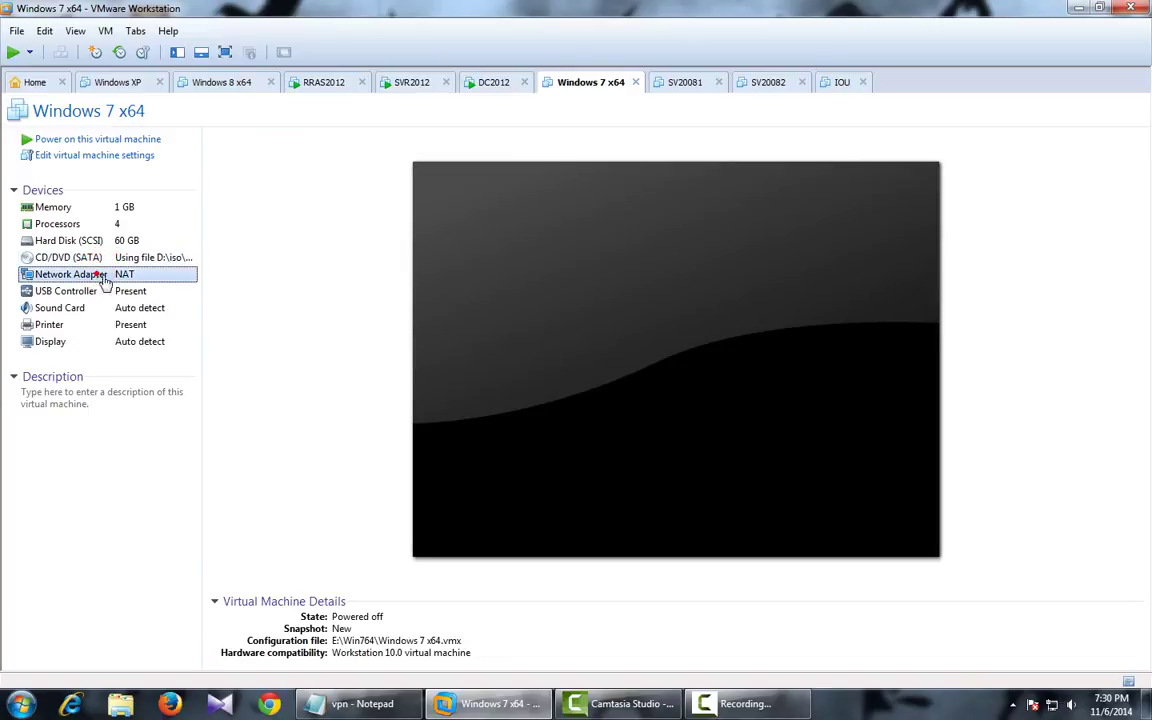
{"action": "left_click", "coordinate": [612, 295]}
{"action": "left_click", "coordinate": [650, 316]}
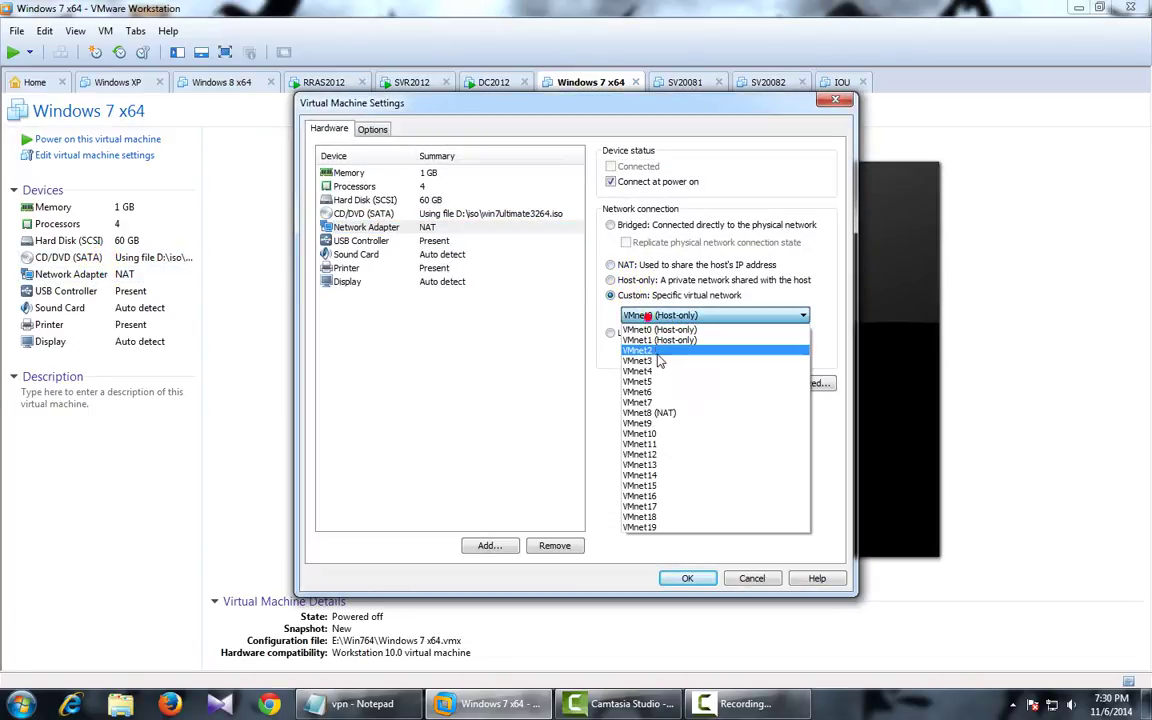
{"action": "left_click", "coordinate": [658, 363]}
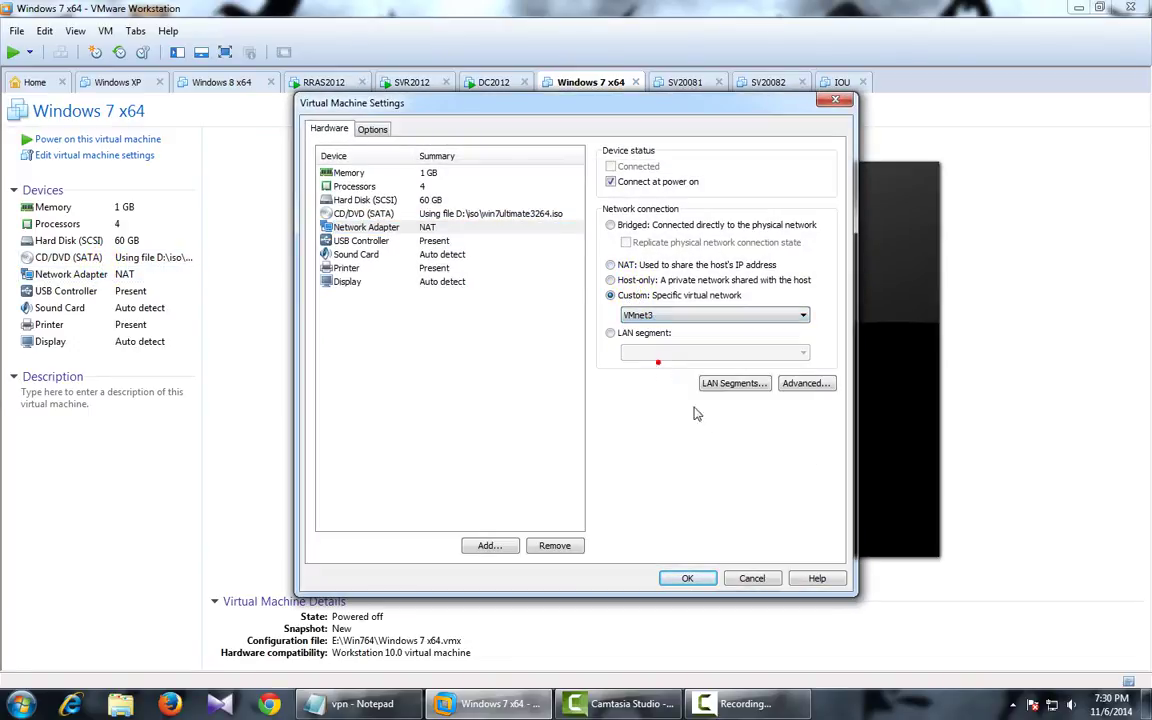
{"action": "left_click", "coordinate": [677, 581]}
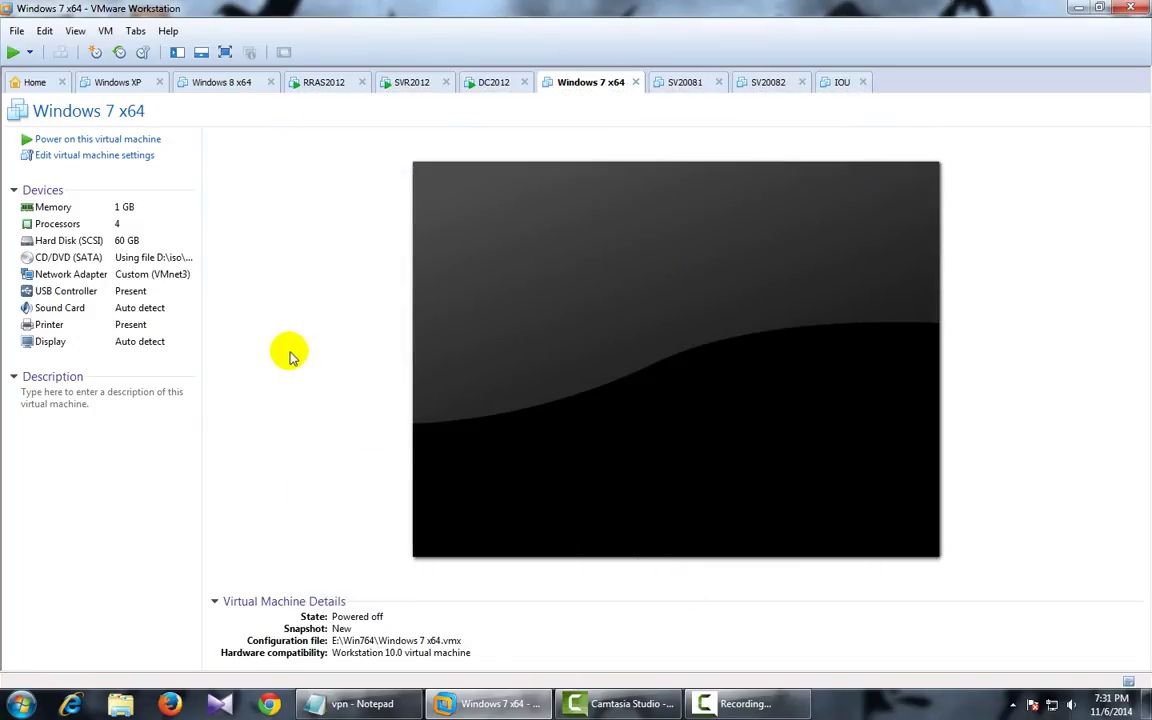
{"action": "left_click", "coordinate": [82, 148]}
Step: Review the VPN notes on the Windows 7 client's IP address and the RRAS address it must reach
{"action": "left_click", "coordinate": [355, 703]}
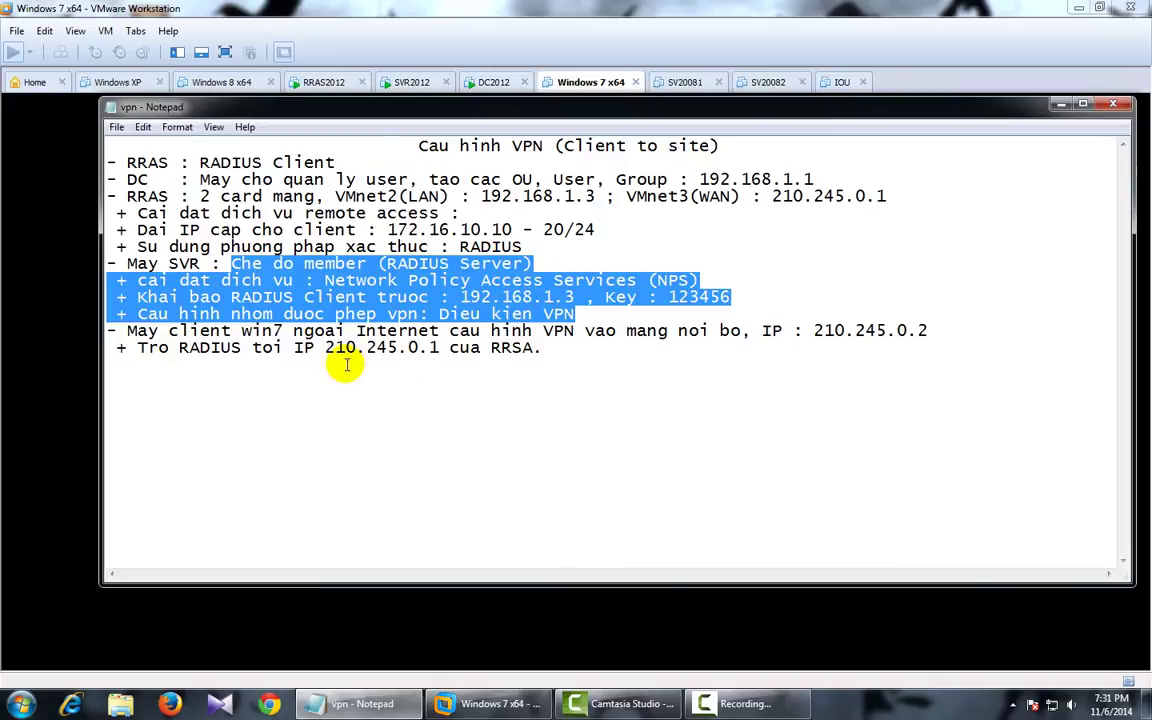
{"action": "left_click", "coordinate": [293, 313]}
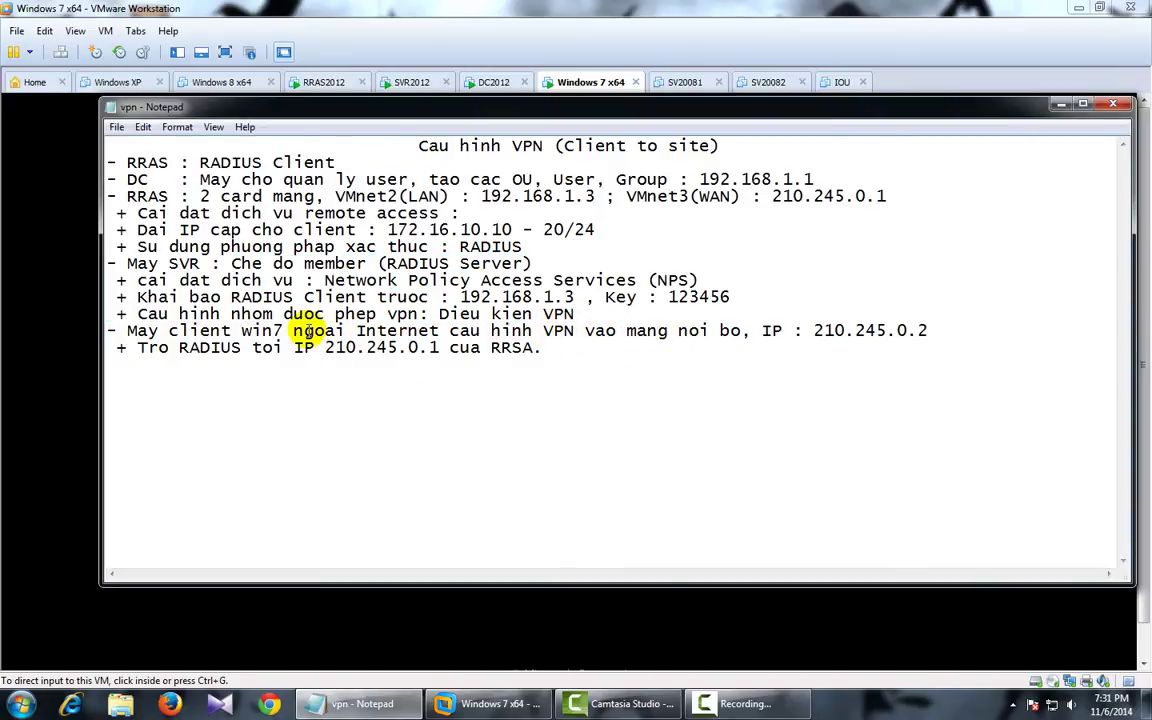
{"action": "left_click_drag", "start_coordinate": [128, 330], "coordinate": [928, 330]}
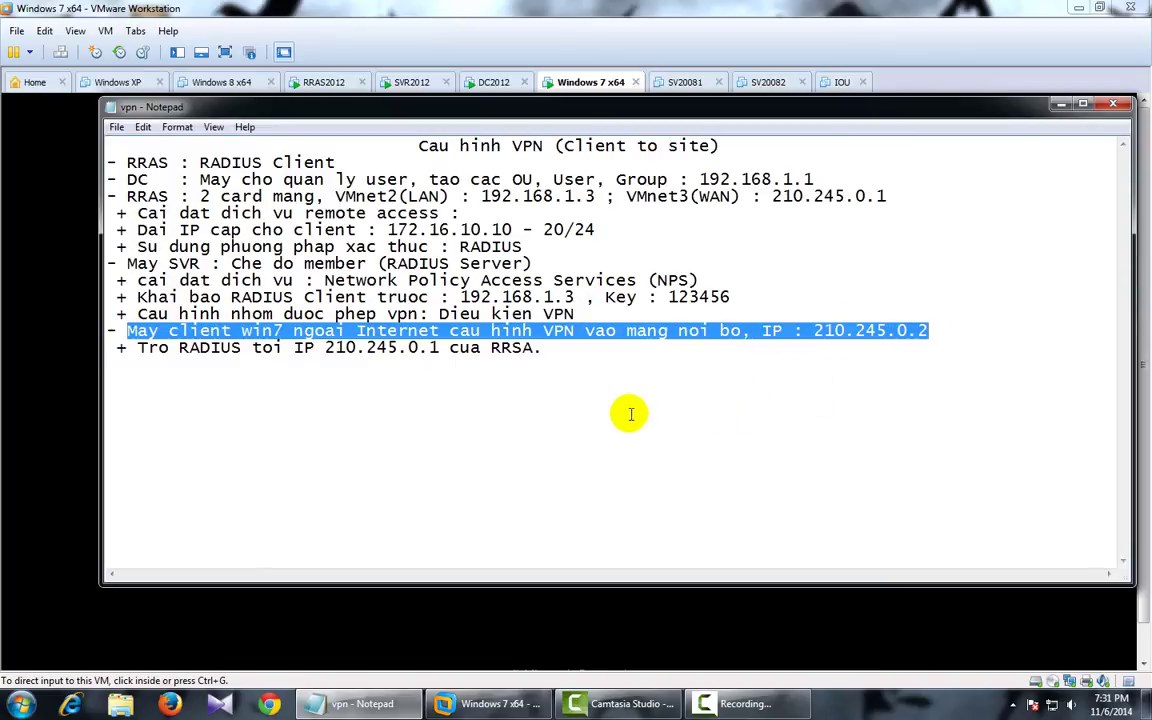
{"action": "left_click", "coordinate": [546, 349]}
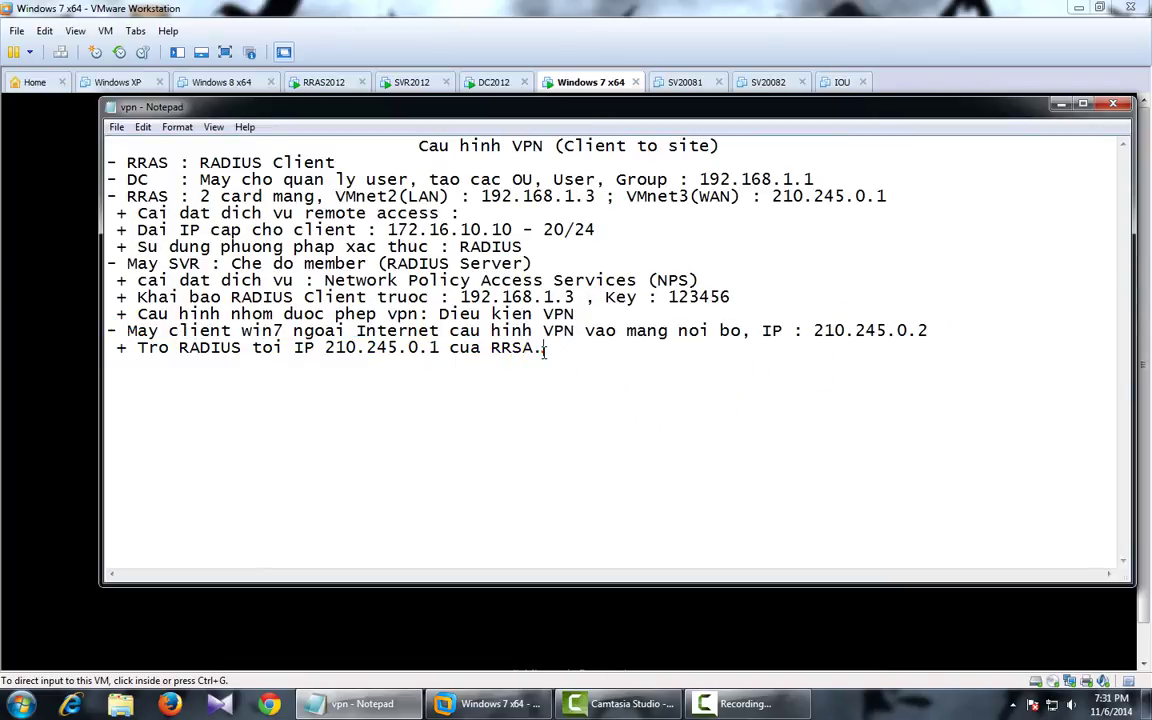
{"action": "left_click", "coordinate": [397, 690]}
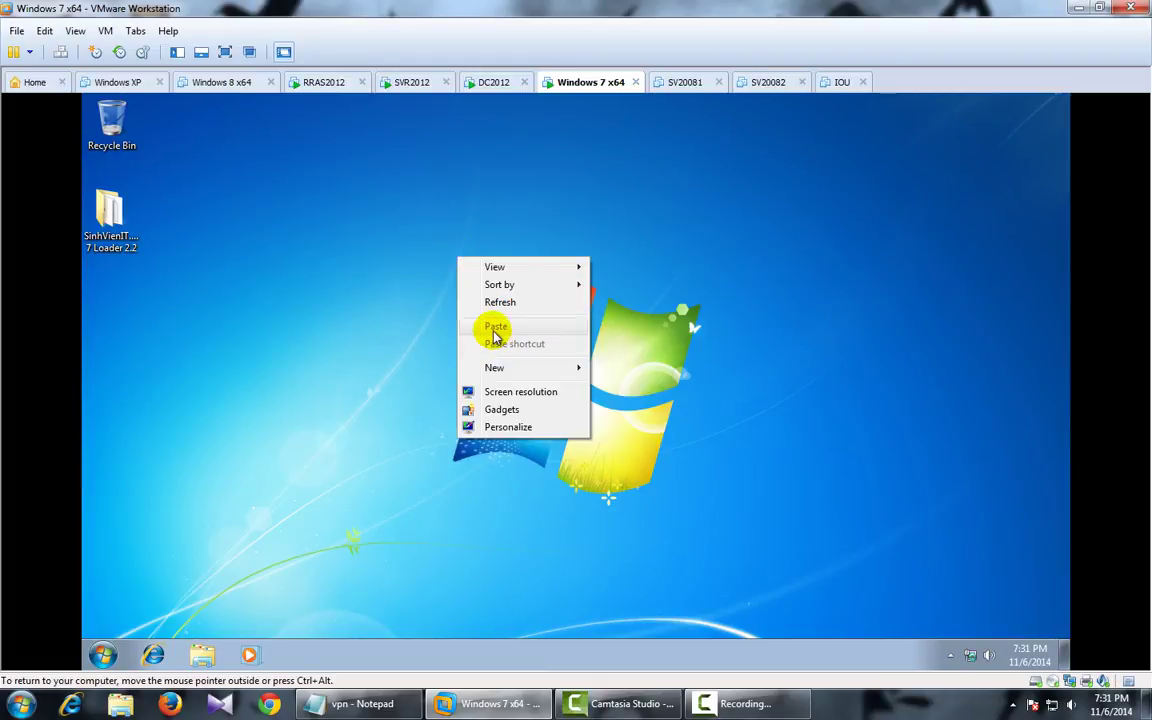
Step: Refresh the Windows 7 desktop and fit the guest display to the virtual machine window
{"action": "left_click", "coordinate": [505, 305]}
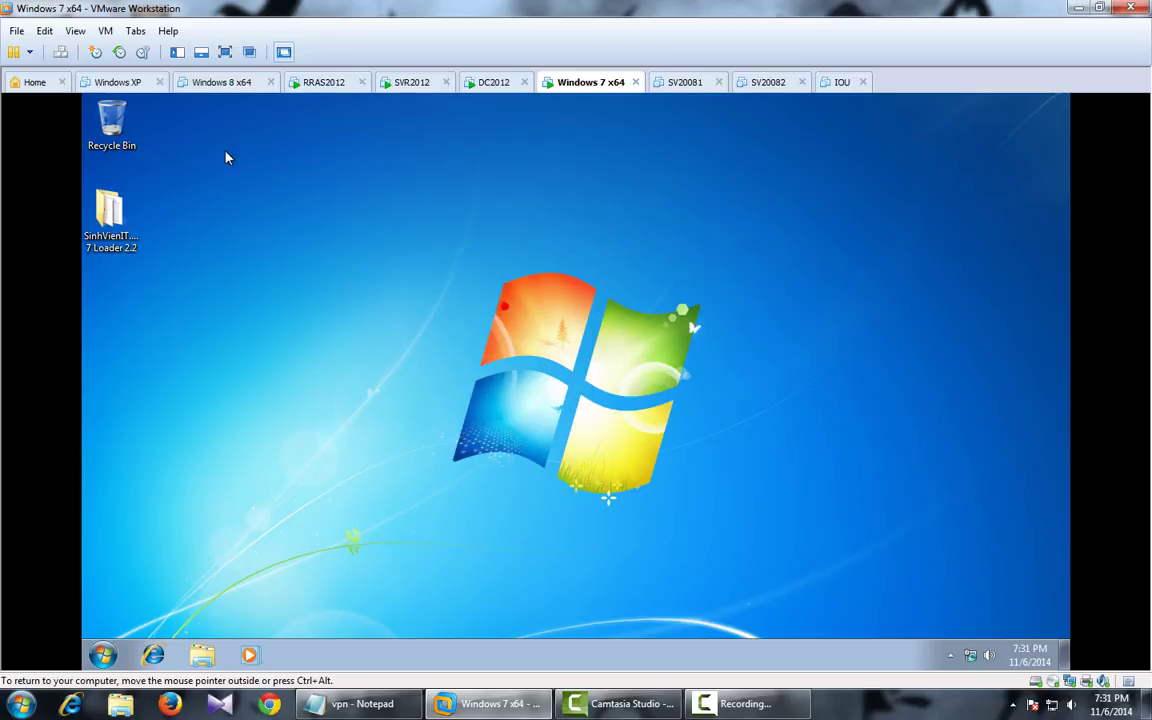
{"action": "left_click", "coordinate": [76, 31]}
{"action": "left_click", "coordinate": [98, 120]}
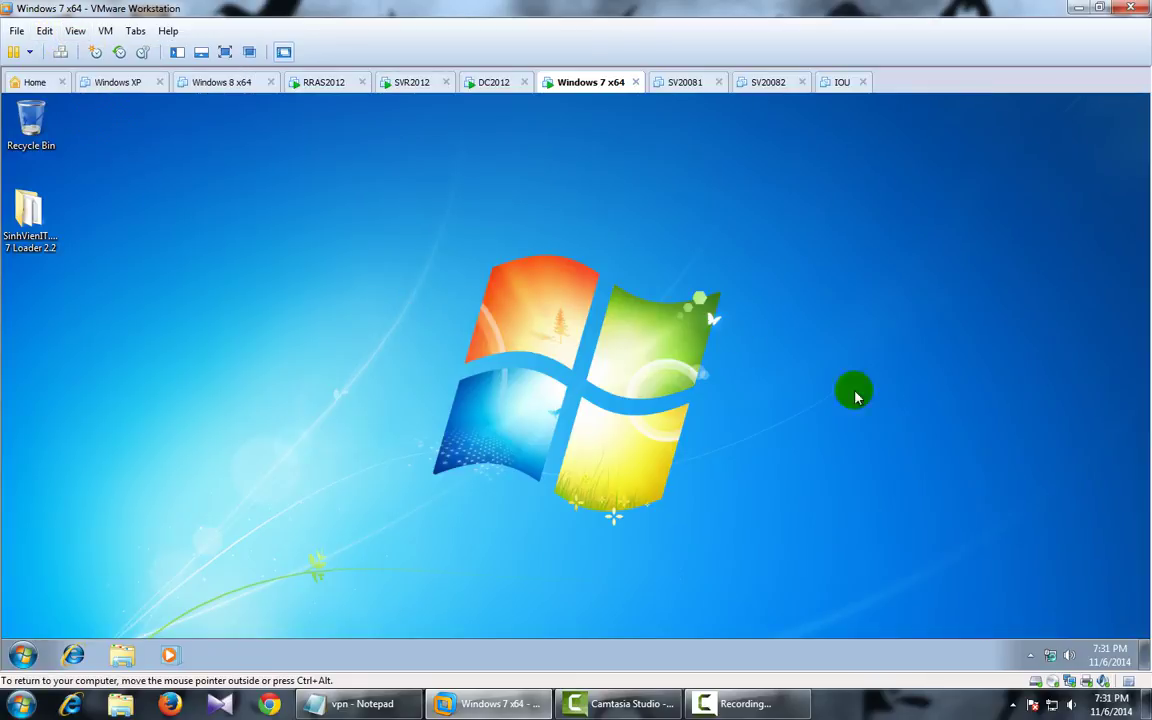
Step: Give the Windows 7 Local Area Connection the static IPv4 address 210.245.0.2 with subnet mask 255.255.255.0
{"action": "right_click", "coordinate": [1040, 654]}
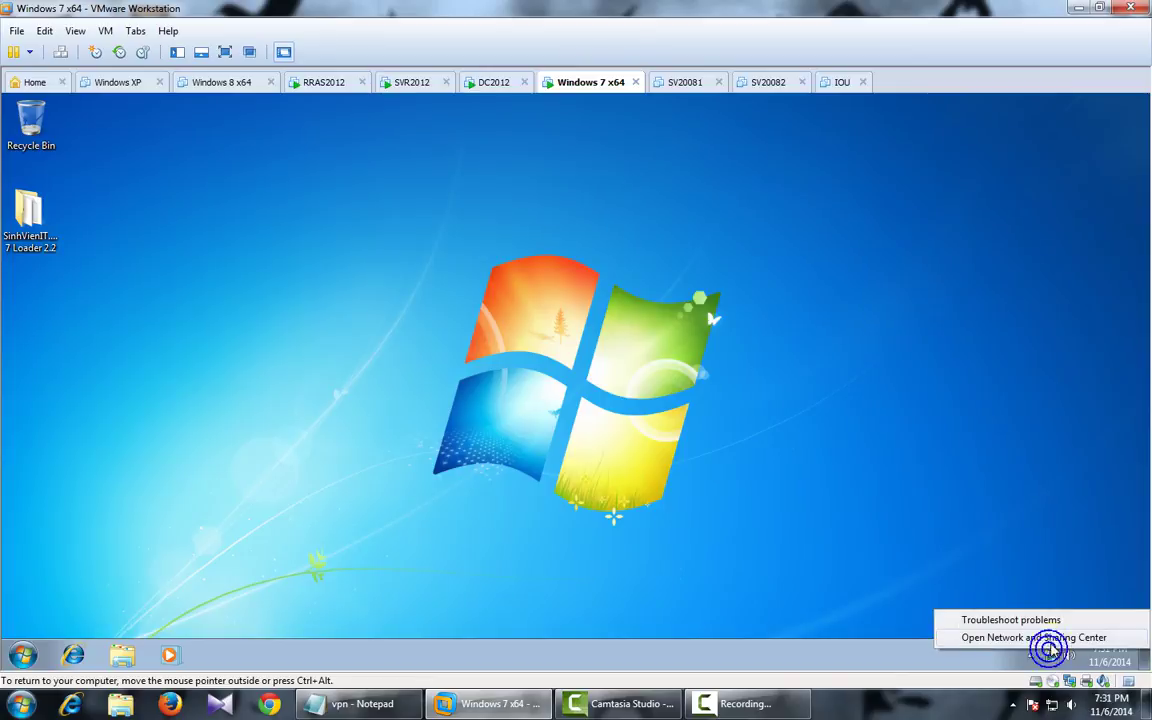
{"action": "left_click", "coordinate": [1025, 632]}
{"action": "left_click", "coordinate": [305, 233]}
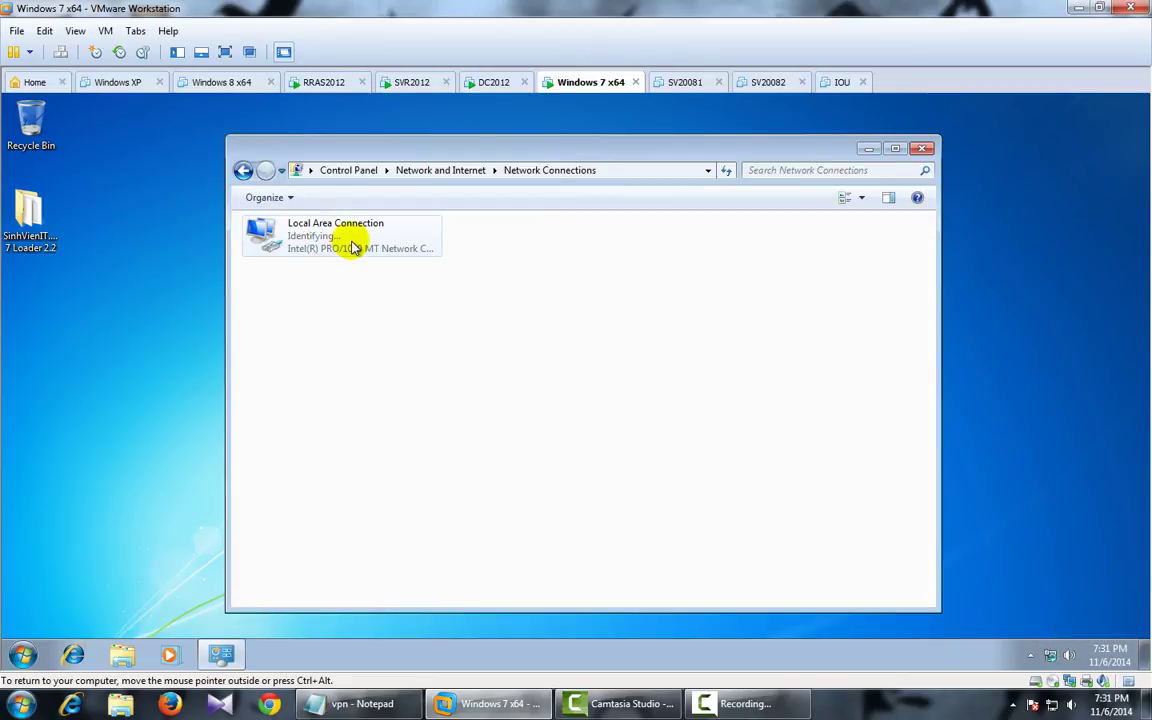
{"action": "double_click", "coordinate": [351, 241]}
{"action": "left_click", "coordinate": [480, 505]}
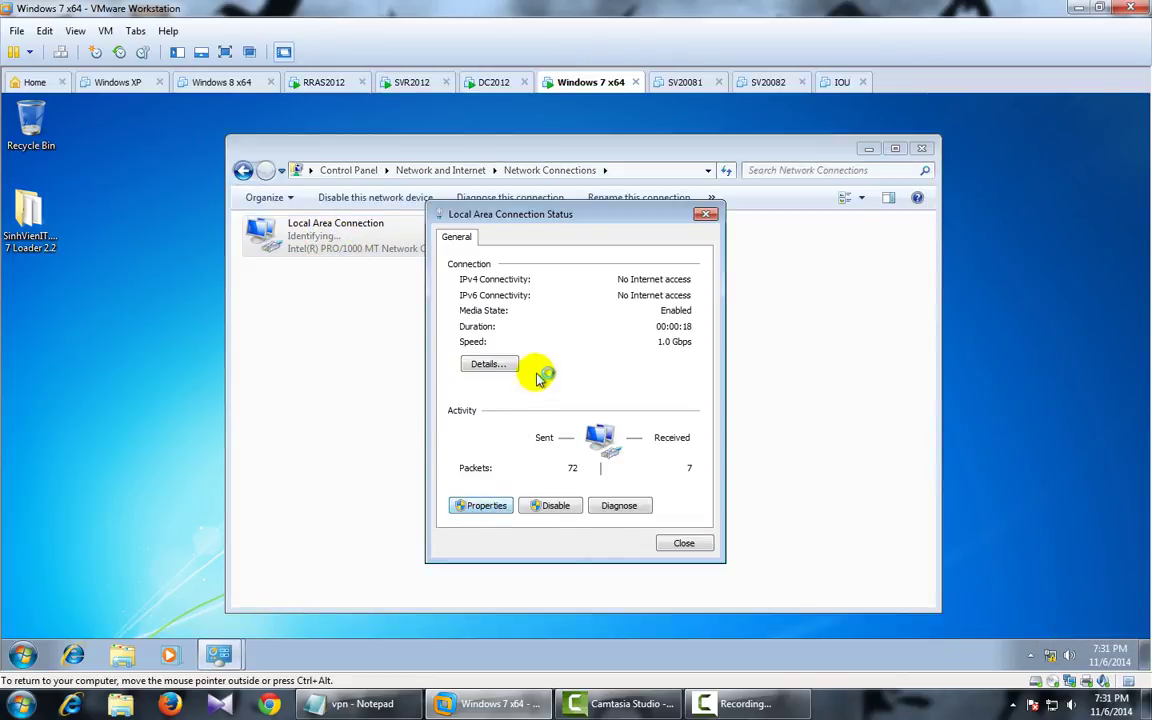
{"action": "double_click", "coordinate": [537, 408]}
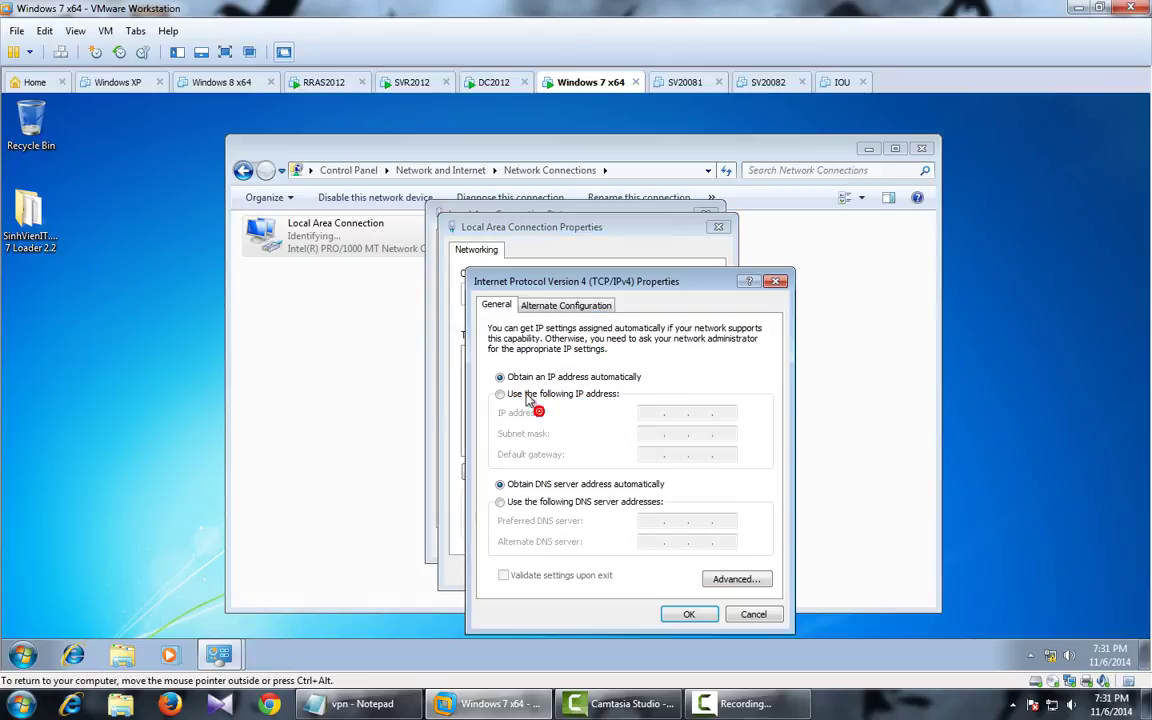
{"action": "left_click", "coordinate": [510, 393]}
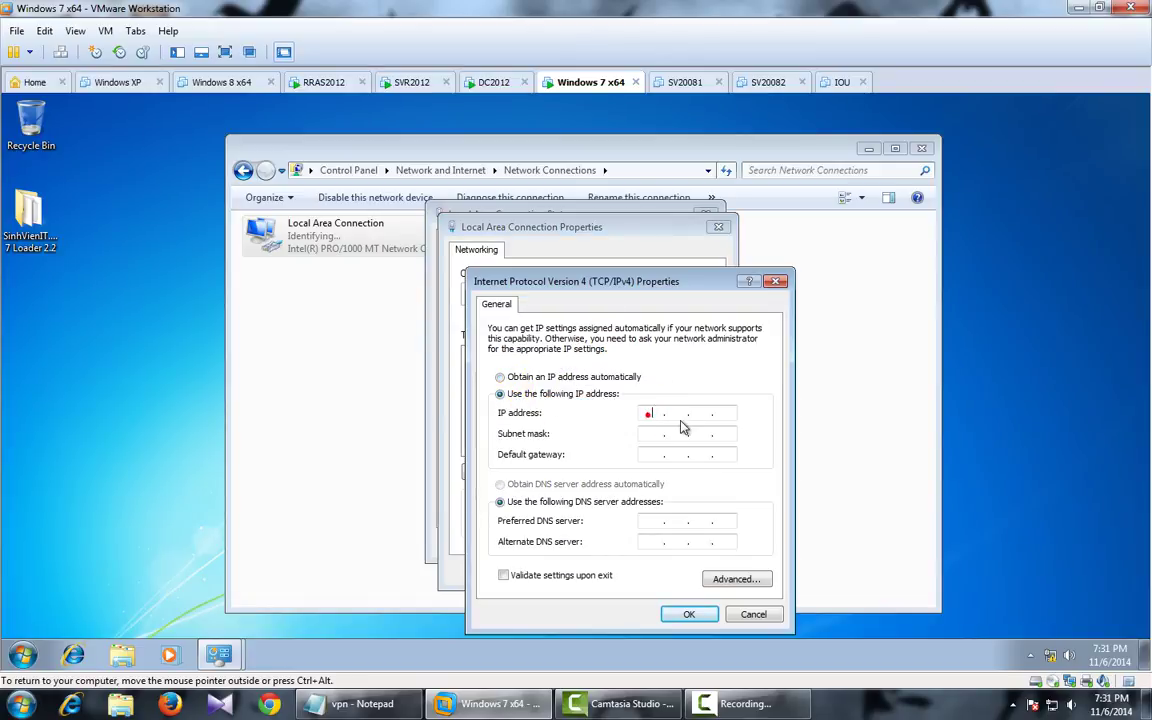
{"action": "left_click", "coordinate": [680, 422]}
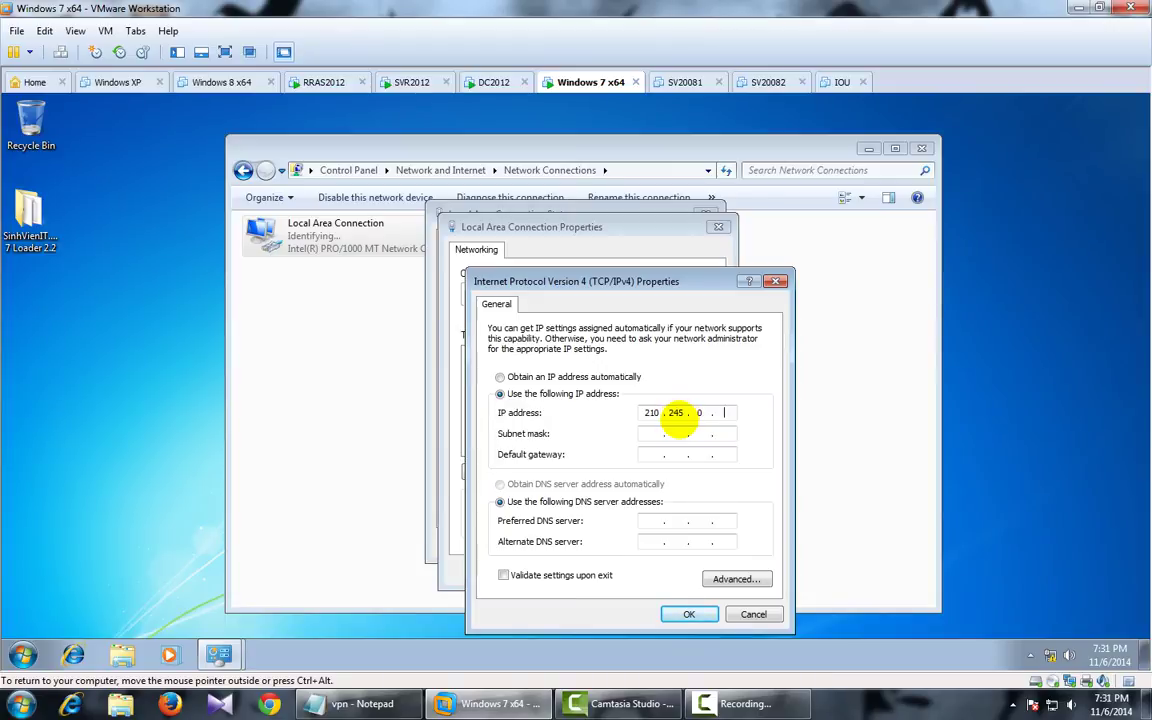
{"action": "key", "text": "Tab"}
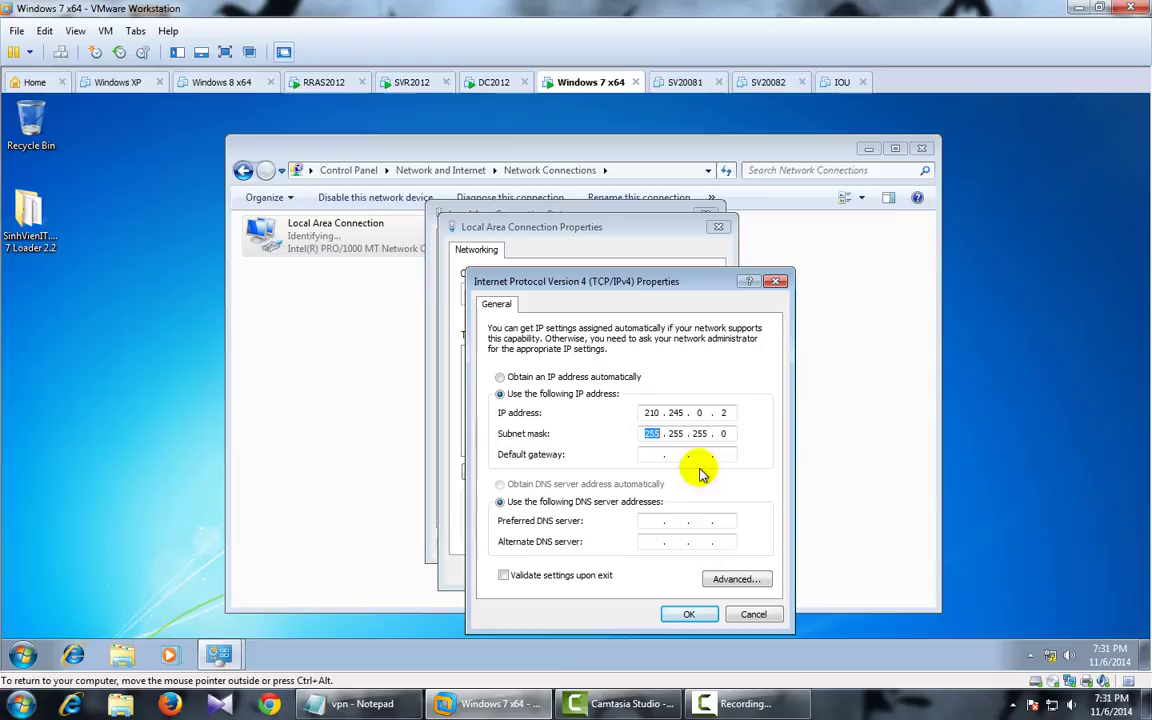
{"action": "left_click", "coordinate": [689, 614]}
{"action": "left_click", "coordinate": [643, 570]}
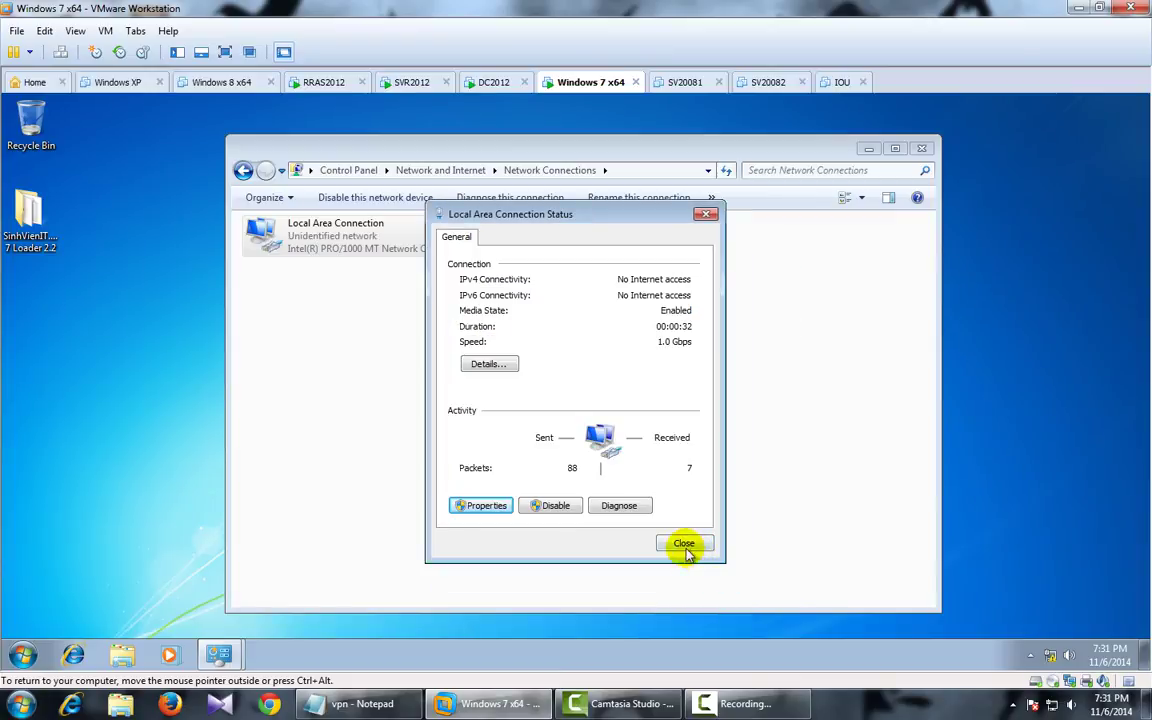
{"action": "left_click", "coordinate": [684, 545]}
{"action": "key", "text": "super"}
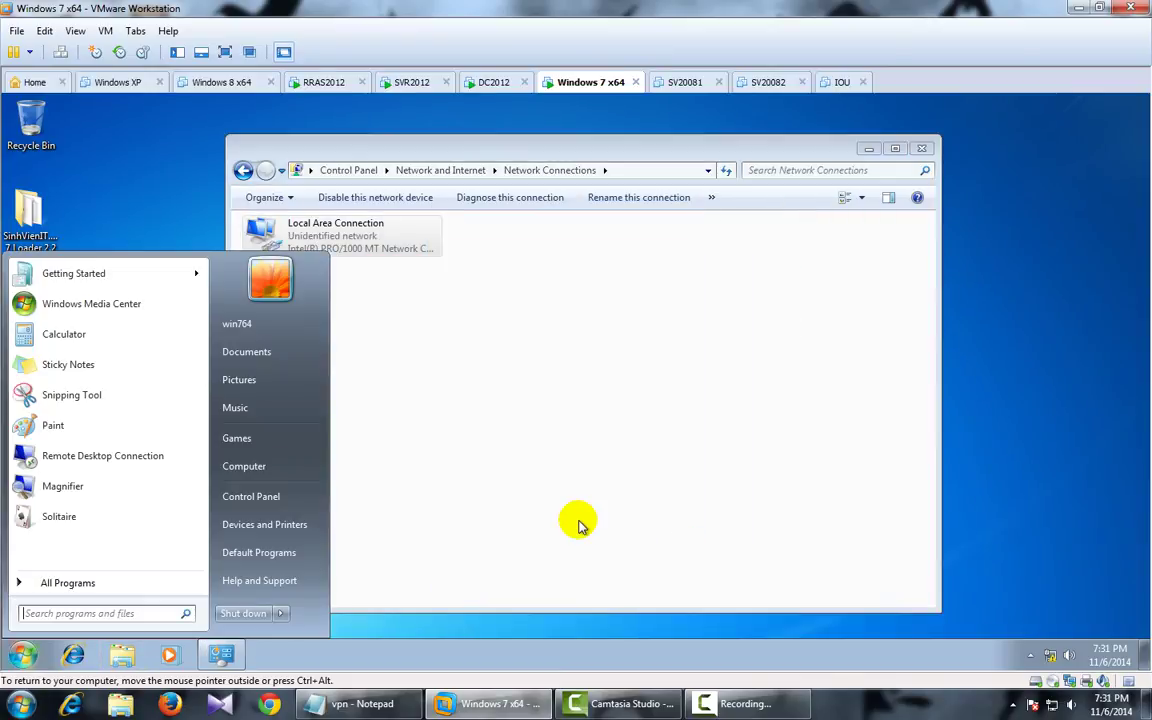
{"action": "type", "text": "wf.msc"}
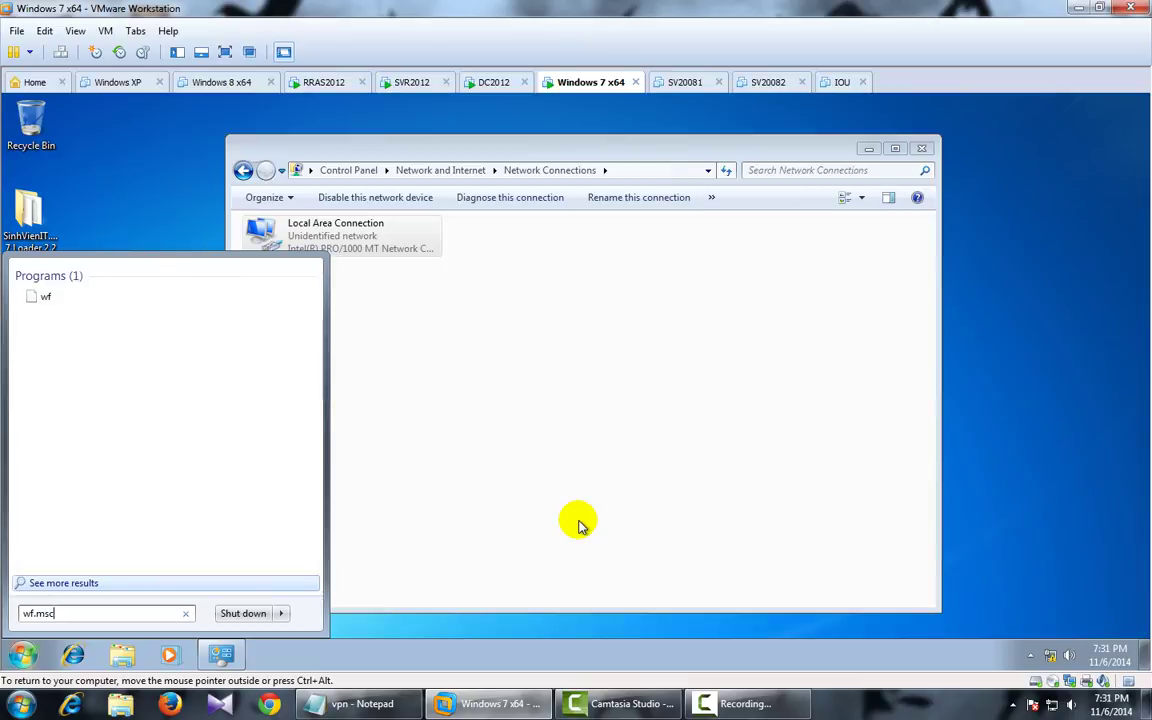
{"action": "key", "text": "Return"}
Step: Run wf.msc on the Windows 7 client to open Windows Firewall with Advanced Security
{"action": "key", "text": "super"}
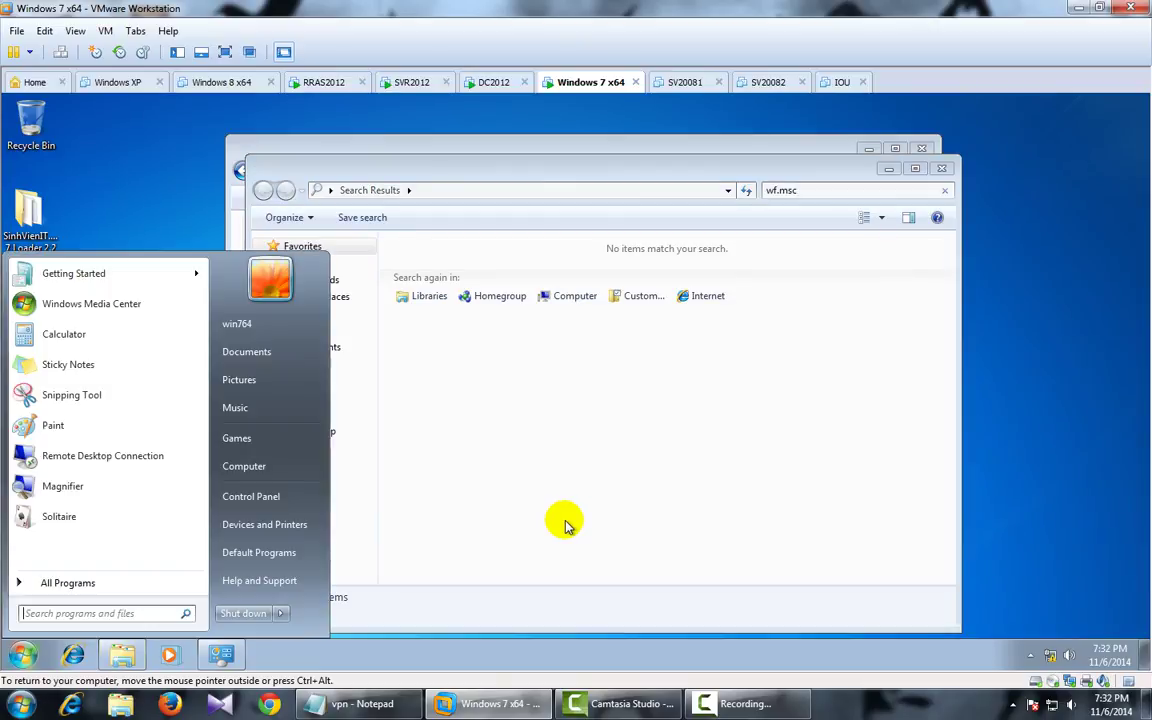
{"action": "type", "text": "wf.msc"}
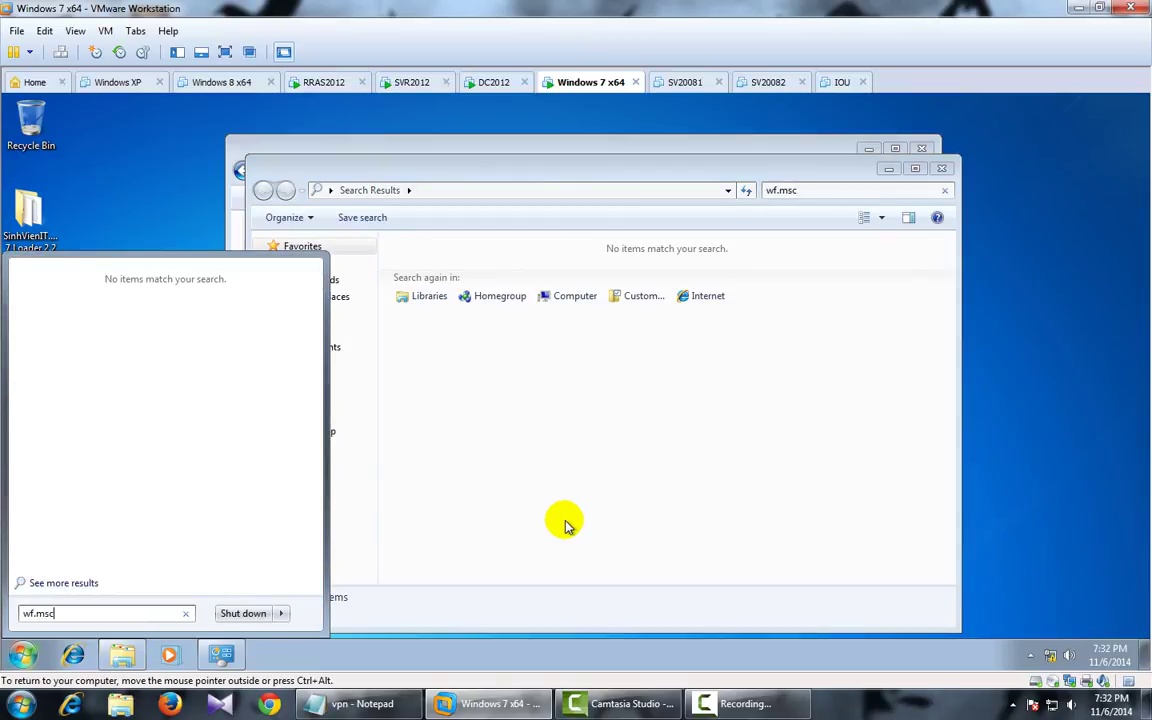
{"action": "key", "text": "Return"}
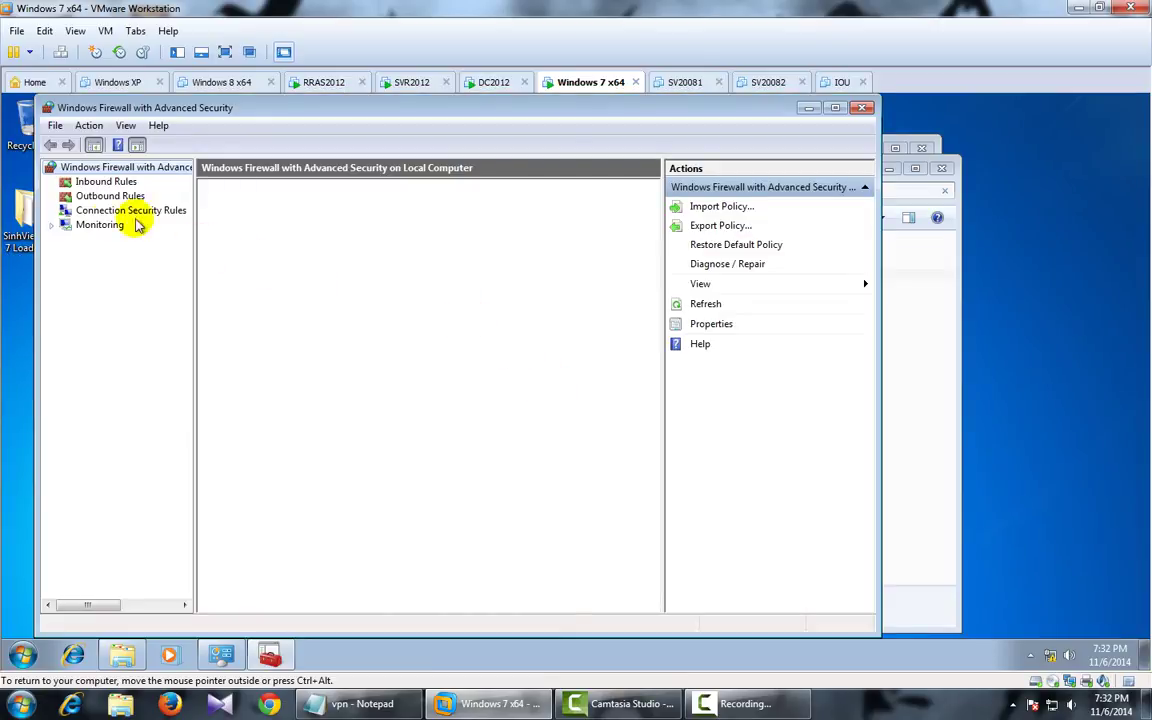
Step: Turn the firewall state off for the domain, private and public profiles, apply the changes and close the firewall console
{"action": "left_click", "coordinate": [270, 489]}
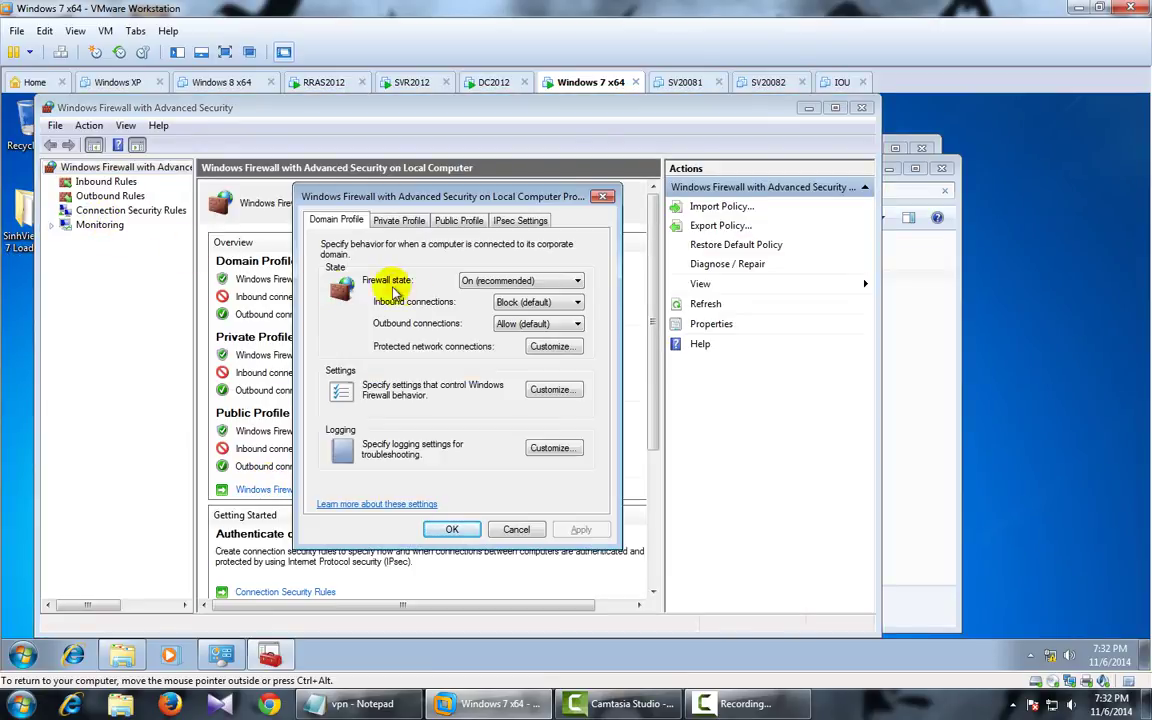
{"action": "left_click", "coordinate": [522, 280]}
{"action": "left_click", "coordinate": [474, 306]}
{"action": "left_click", "coordinate": [399, 220]}
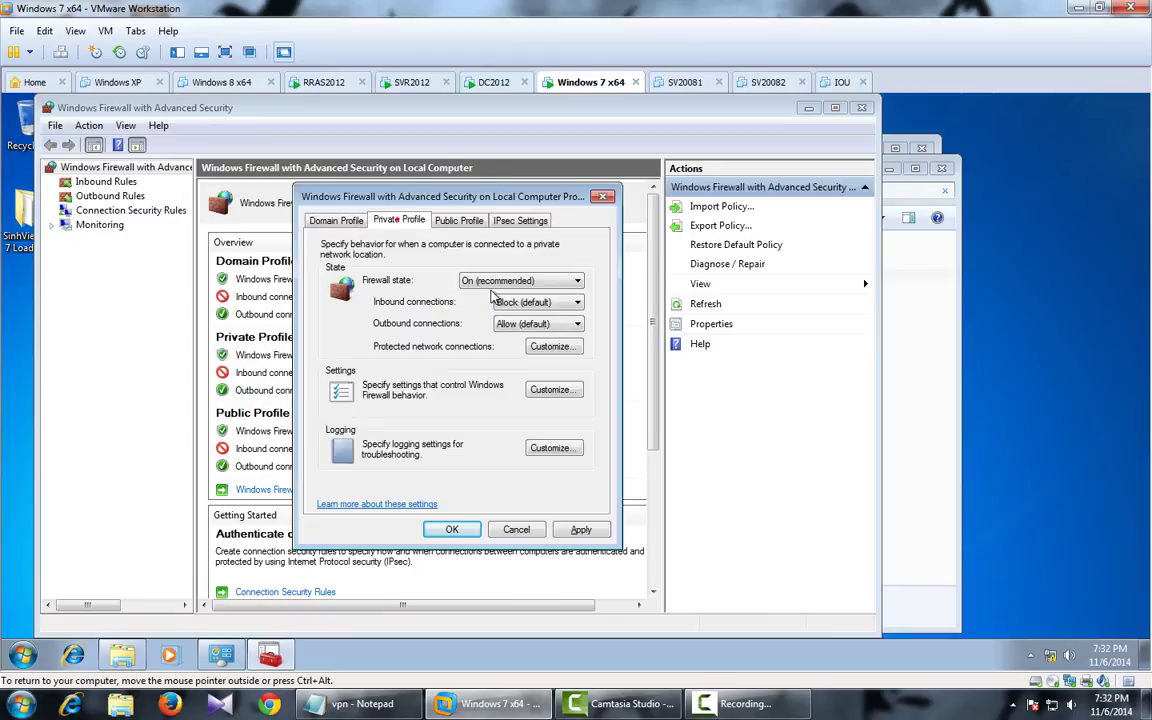
{"action": "left_click", "coordinate": [522, 280]}
{"action": "left_click", "coordinate": [490, 306]}
{"action": "left_click", "coordinate": [459, 220]}
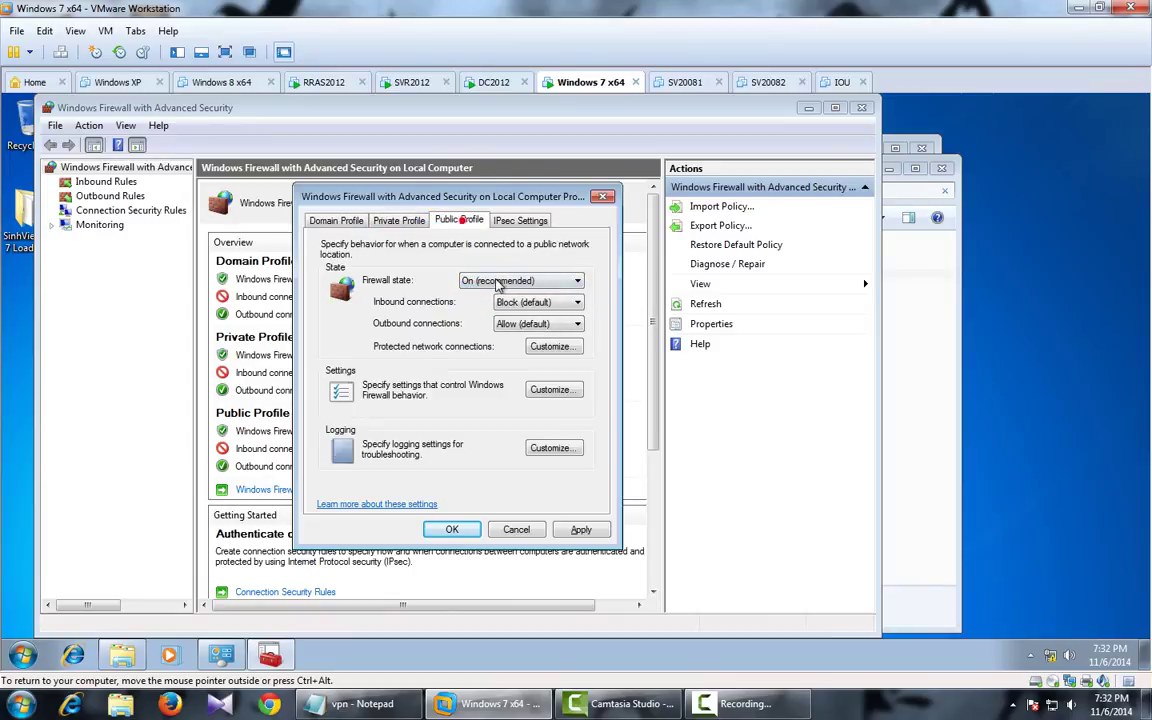
{"action": "left_click", "coordinate": [522, 280]}
{"action": "left_click", "coordinate": [480, 306]}
{"action": "left_click", "coordinate": [578, 528]}
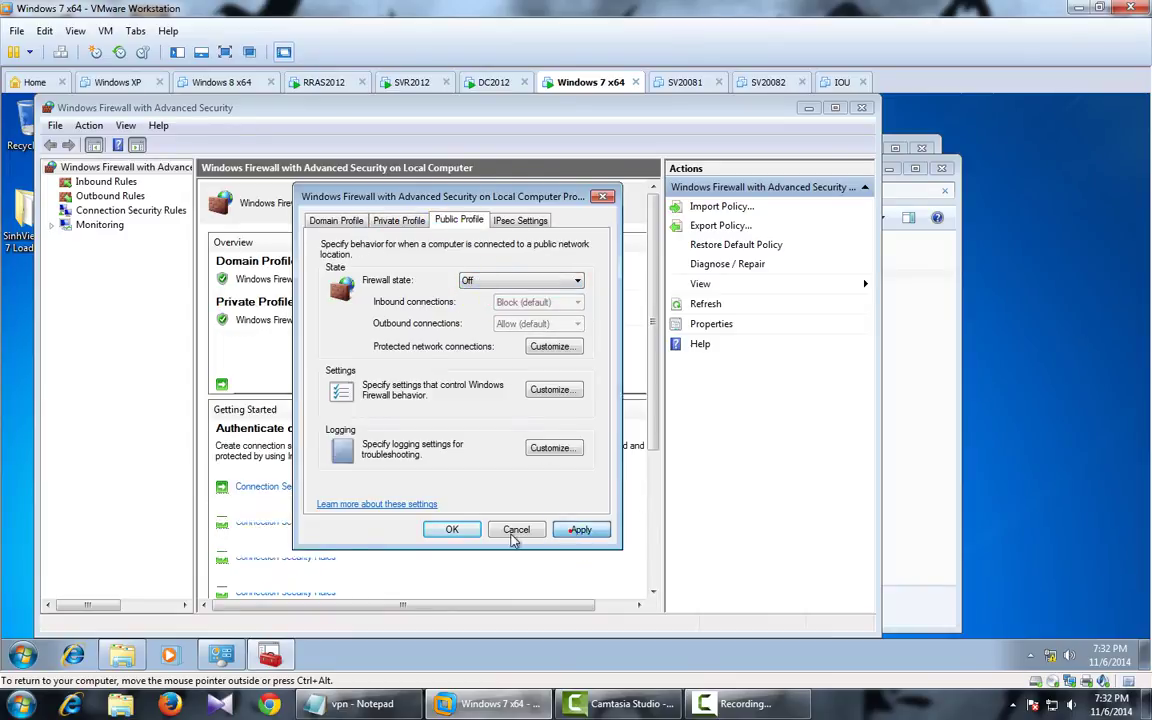
{"action": "left_click", "coordinate": [452, 529]}
{"action": "left_click", "coordinate": [862, 107]}
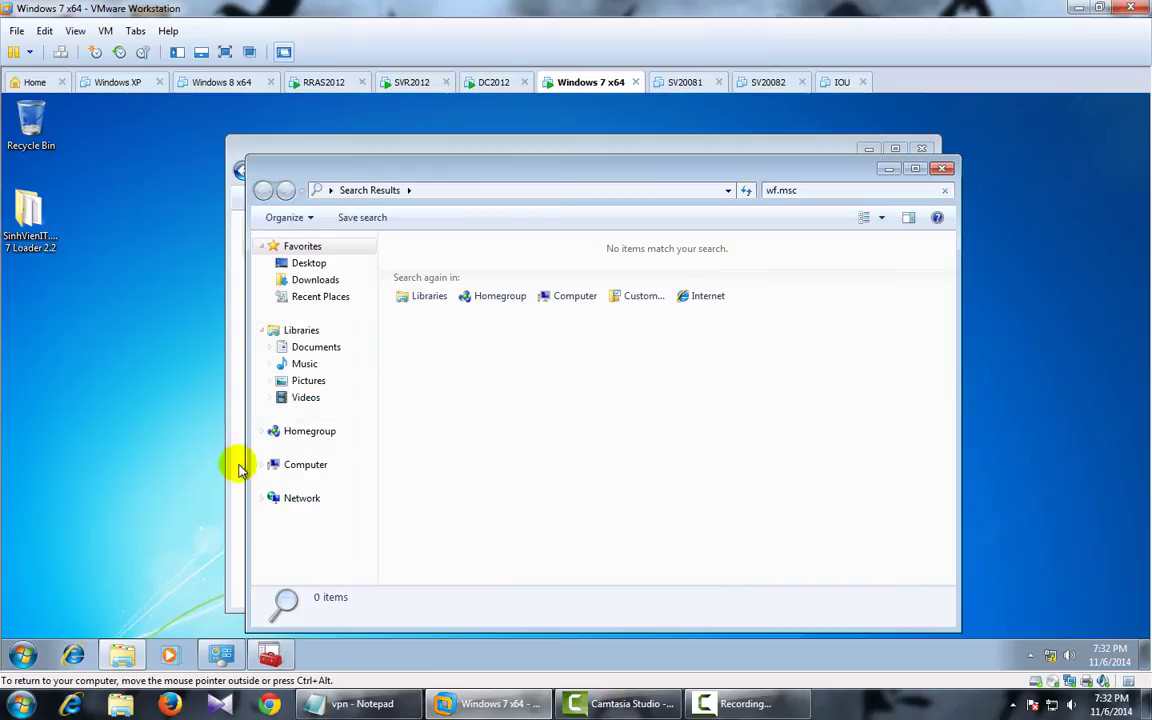
Step: Close the search results, return to the Network and Sharing Center and ping 210.245.0.1 from a command prompt, closing the prompt when done
{"action": "left_click", "coordinate": [944, 170]}
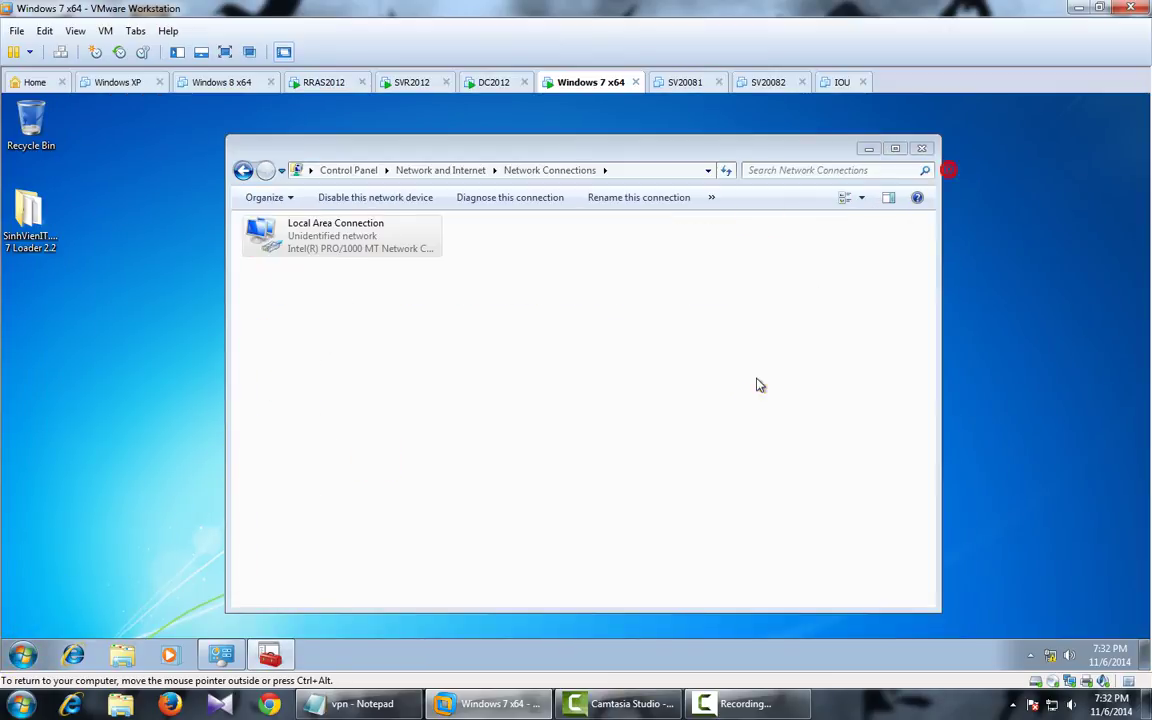
{"action": "left_click", "coordinate": [241, 172]}
{"action": "left_click", "coordinate": [22, 656]}
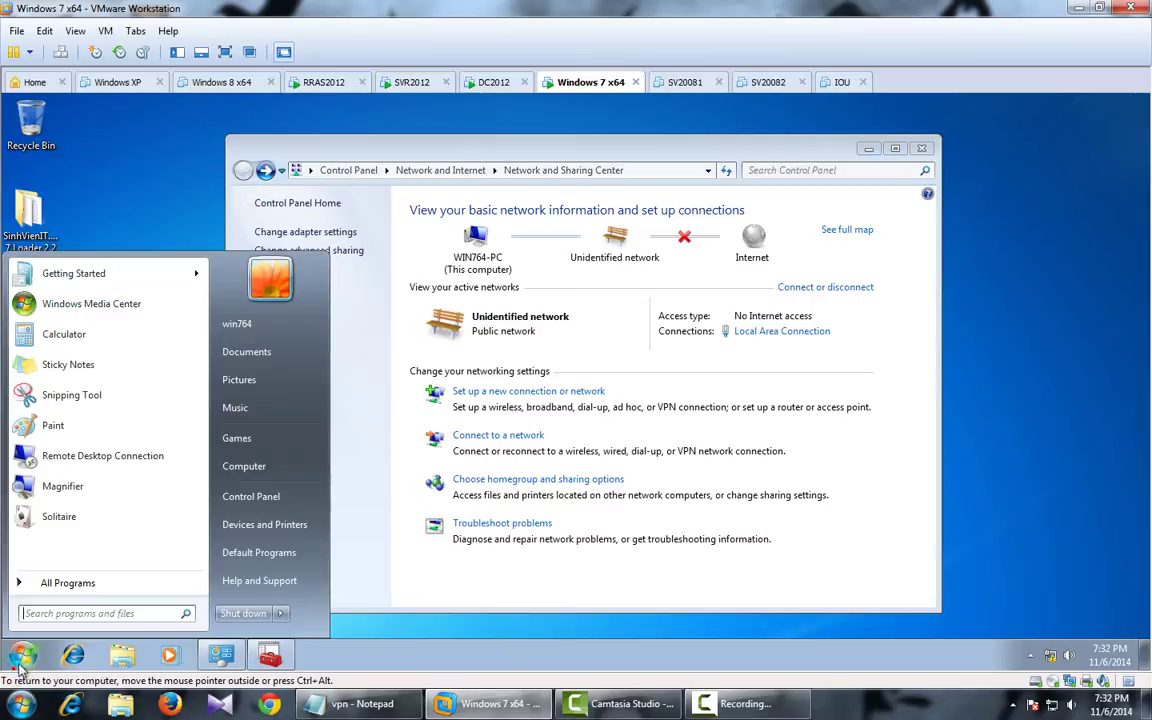
{"action": "type", "text": "cmd"}
{"action": "key", "text": "Return"}
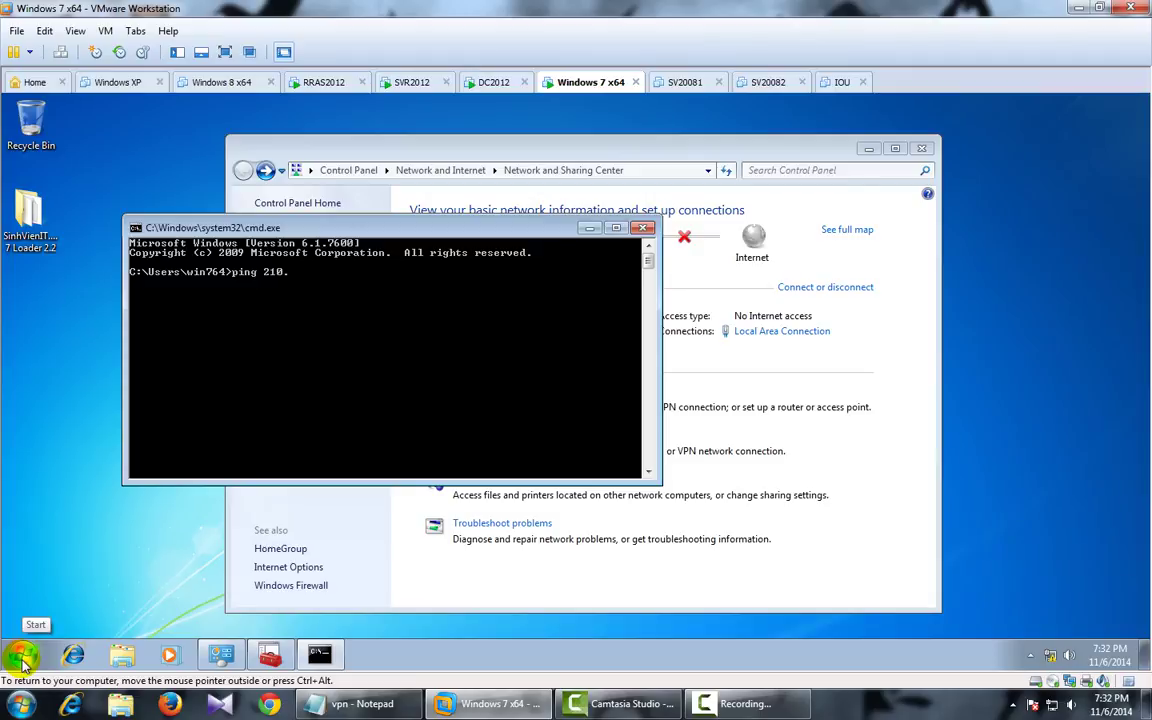
{"action": "type", "text": "ping 210.245.0.1"}
{"action": "key", "text": "Return"}
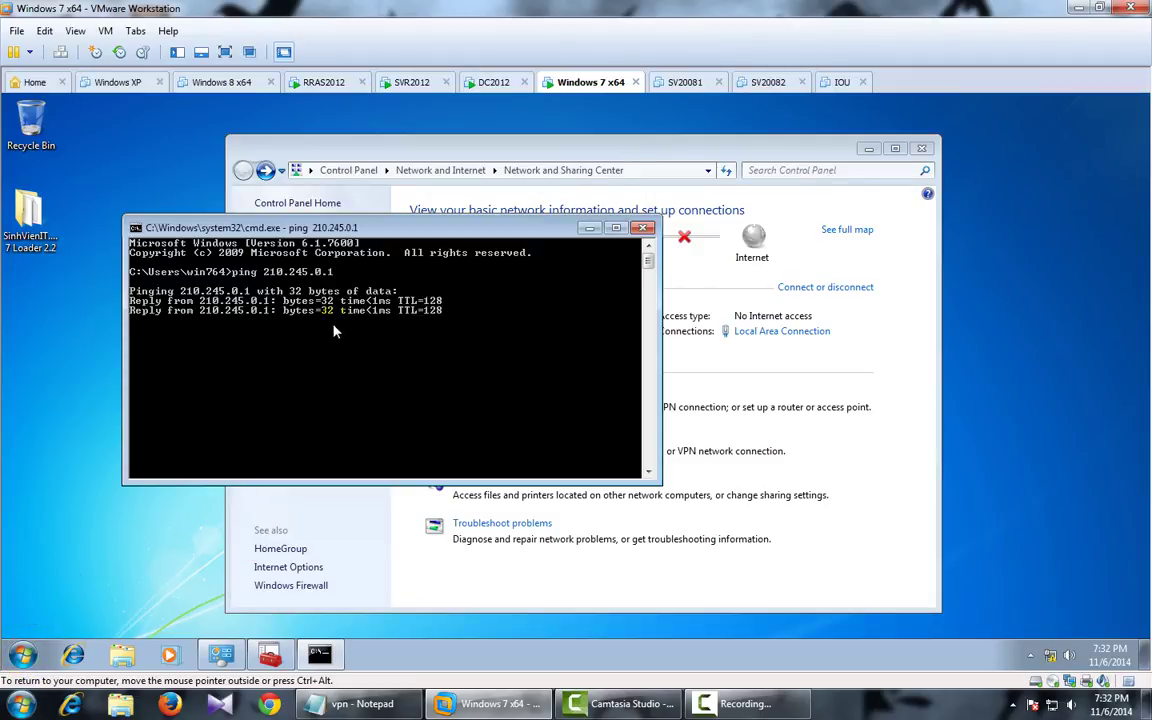
{"action": "left_click", "coordinate": [648, 228]}
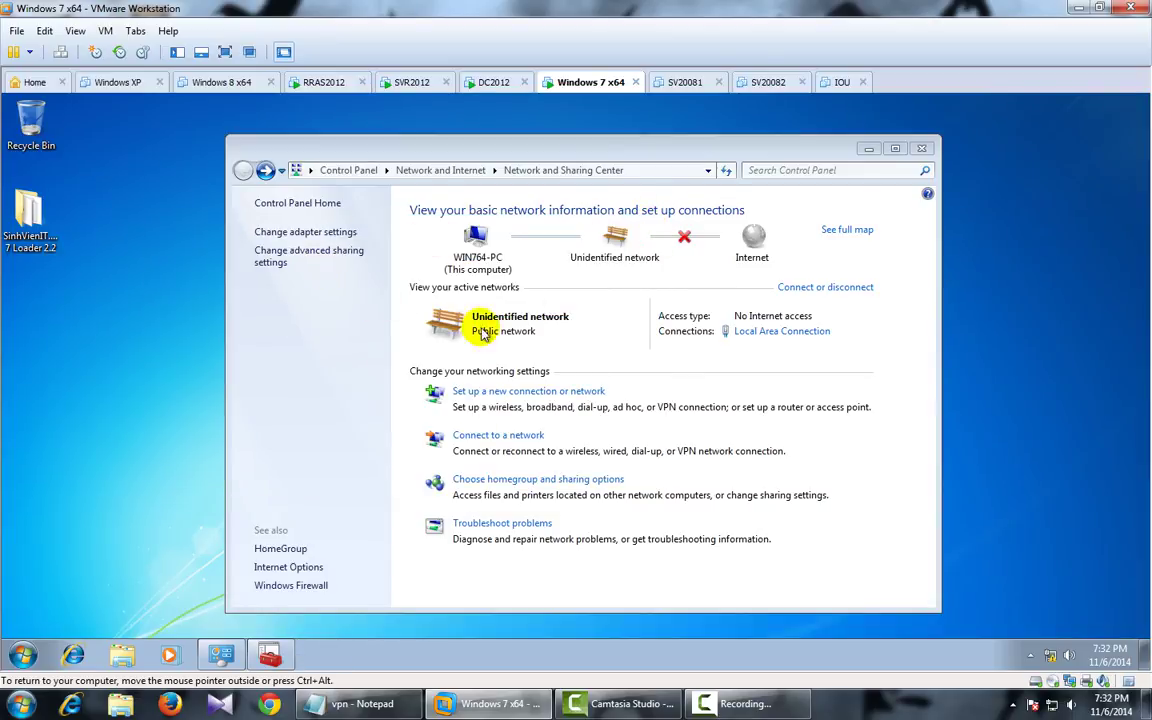
Step: Create a workplace VPN connection named VPN Connection to 210.245.0.1, deferring the Internet connection setup and leaving the credentials blank
{"action": "left_click", "coordinate": [489, 394]}
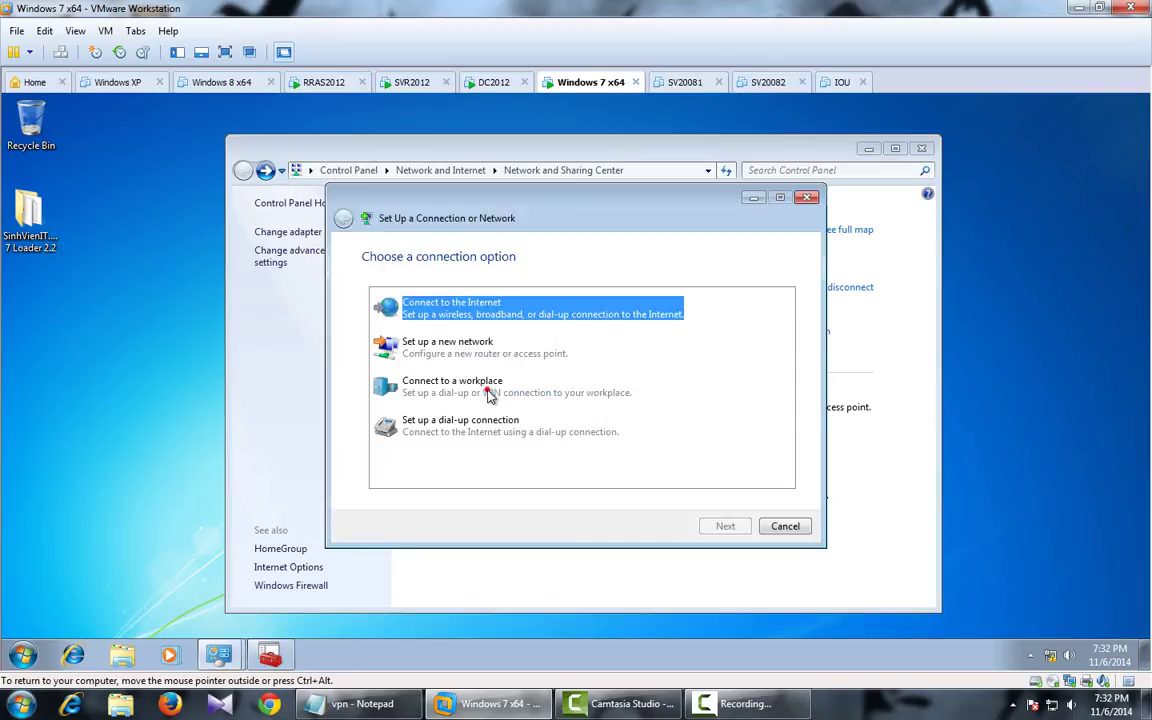
{"action": "left_click", "coordinate": [460, 392]}
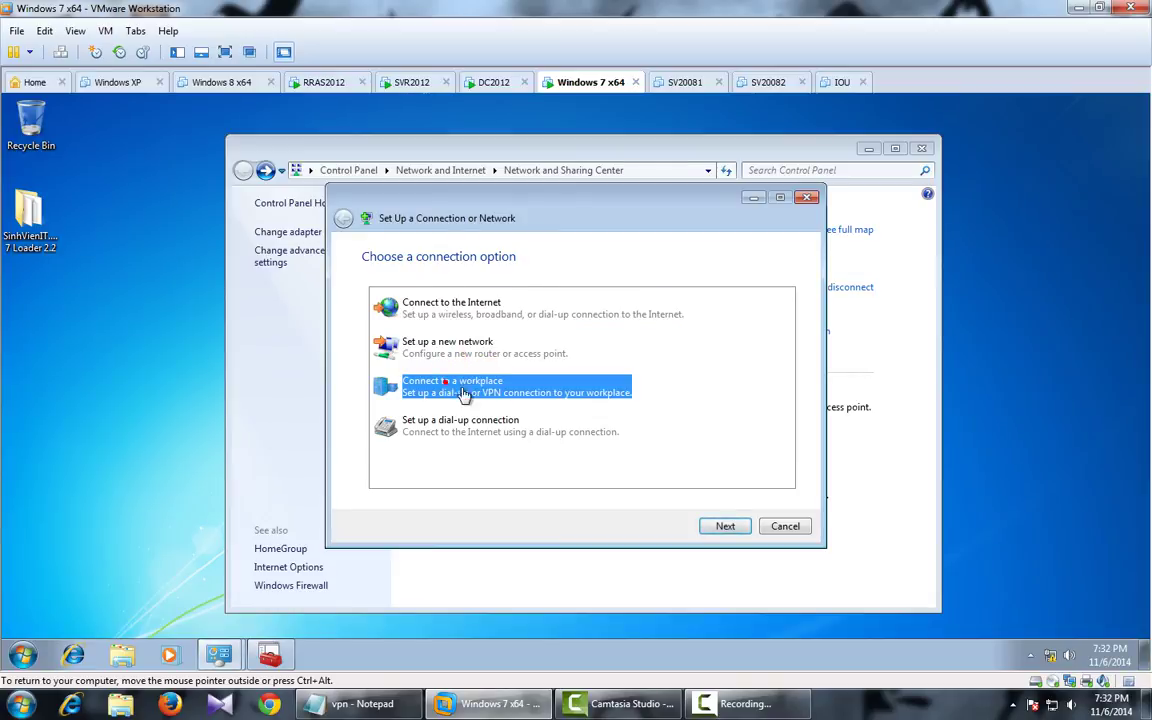
{"action": "left_click", "coordinate": [720, 525]}
{"action": "left_click", "coordinate": [516, 312]}
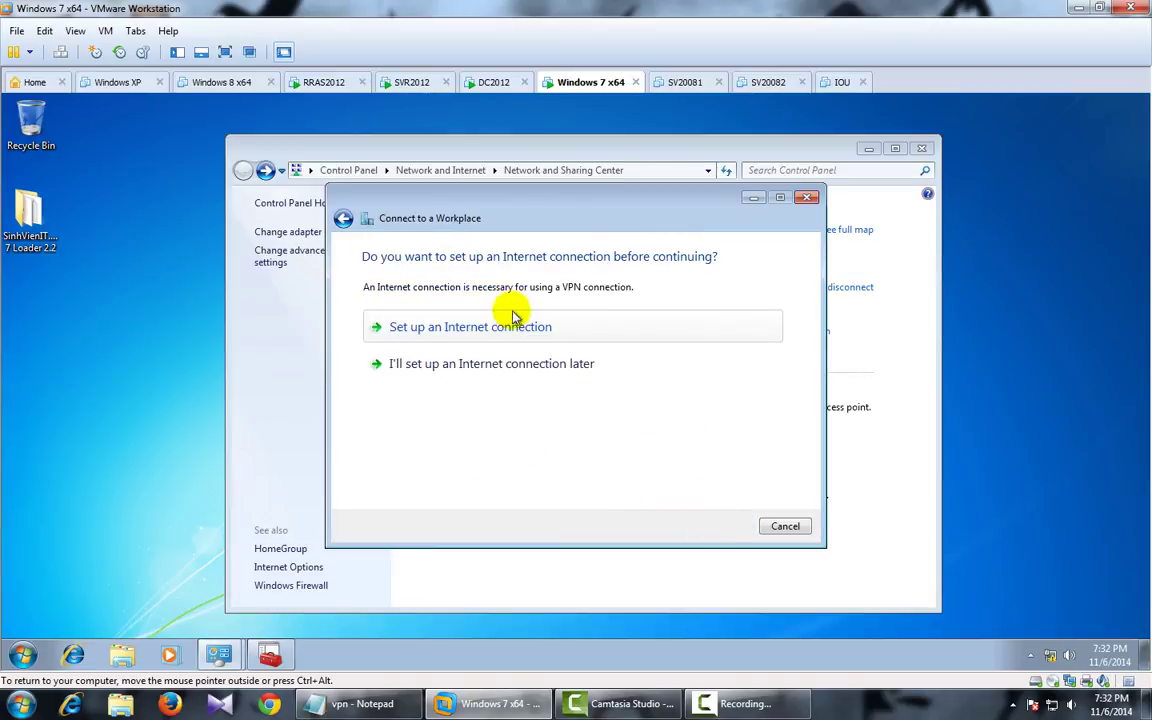
{"action": "left_click", "coordinate": [494, 368]}
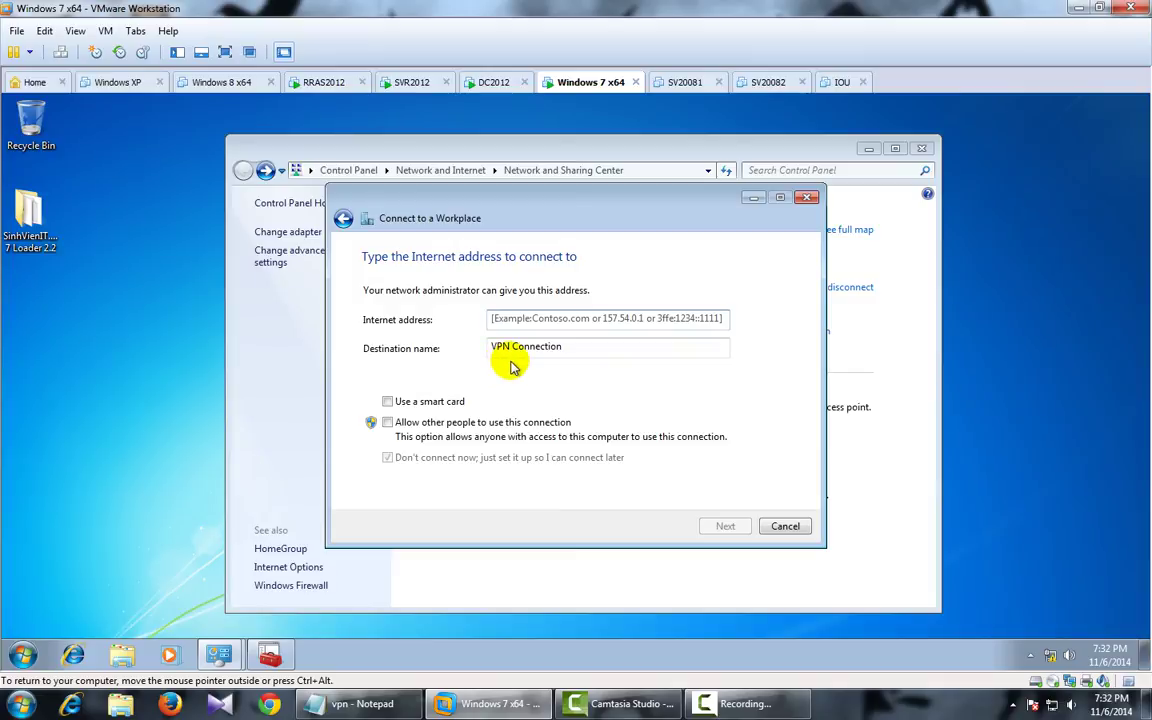
{"action": "type", "text": "210.245.0.1"}
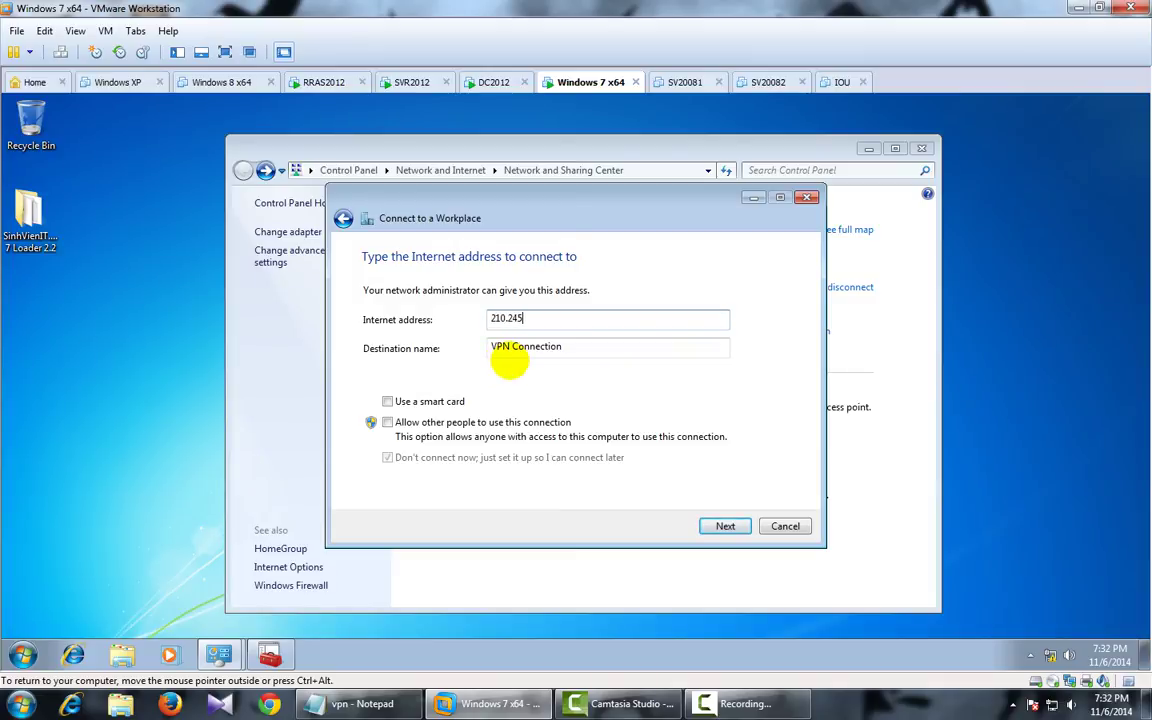
{"action": "left_click", "coordinate": [725, 526]}
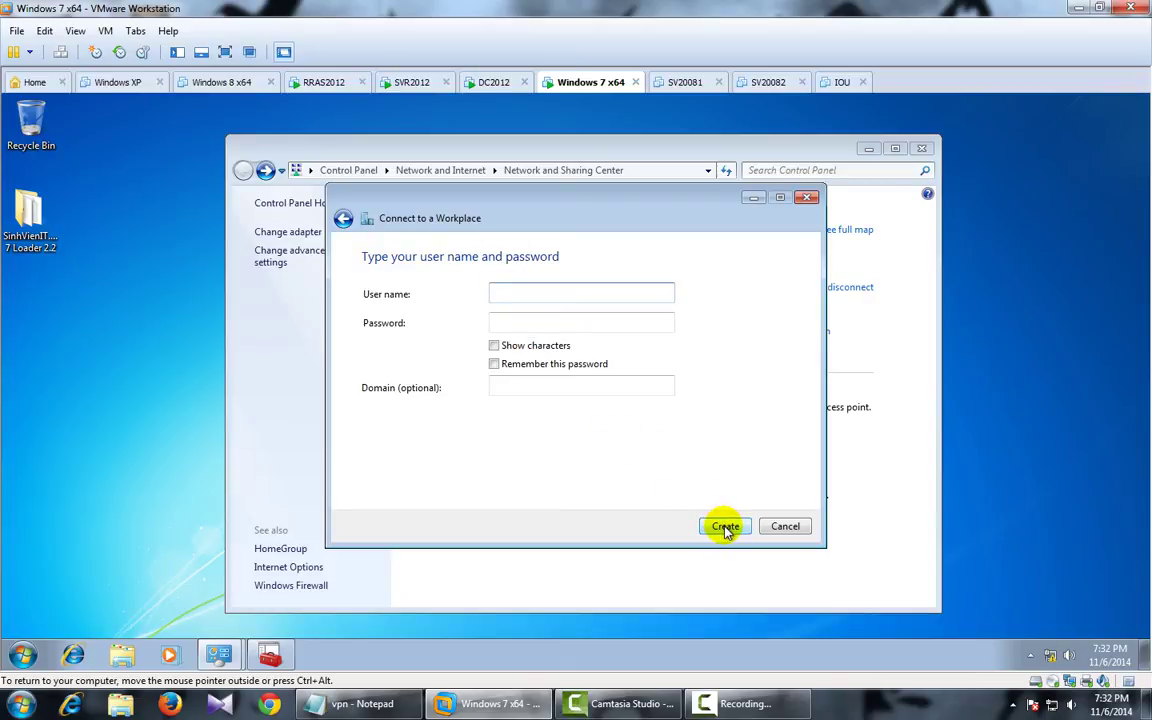
{"action": "left_click", "coordinate": [726, 527]}
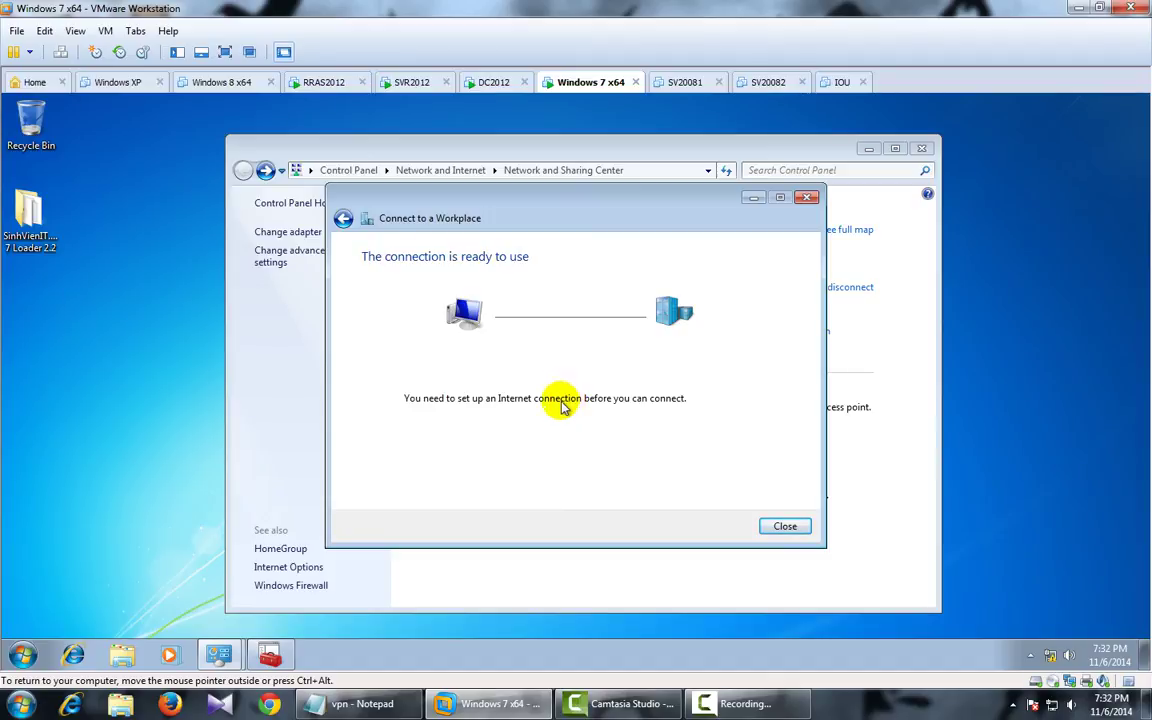
{"action": "left_click", "coordinate": [783, 526]}
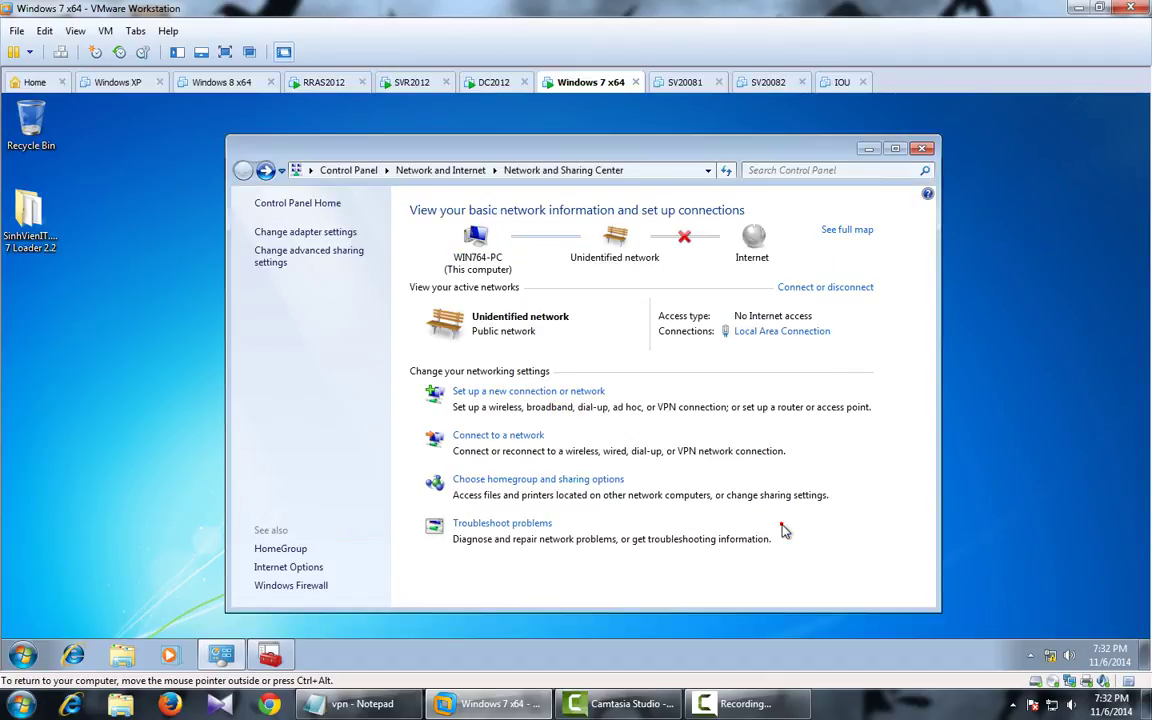
Step: Set the VPN Connection's type of VPN to Point to Point Tunneling Protocol (PPTP) in its security properties
{"action": "left_click", "coordinate": [294, 233]}
{"action": "left_click", "coordinate": [506, 243]}
{"action": "right_click", "coordinate": [506, 243]}
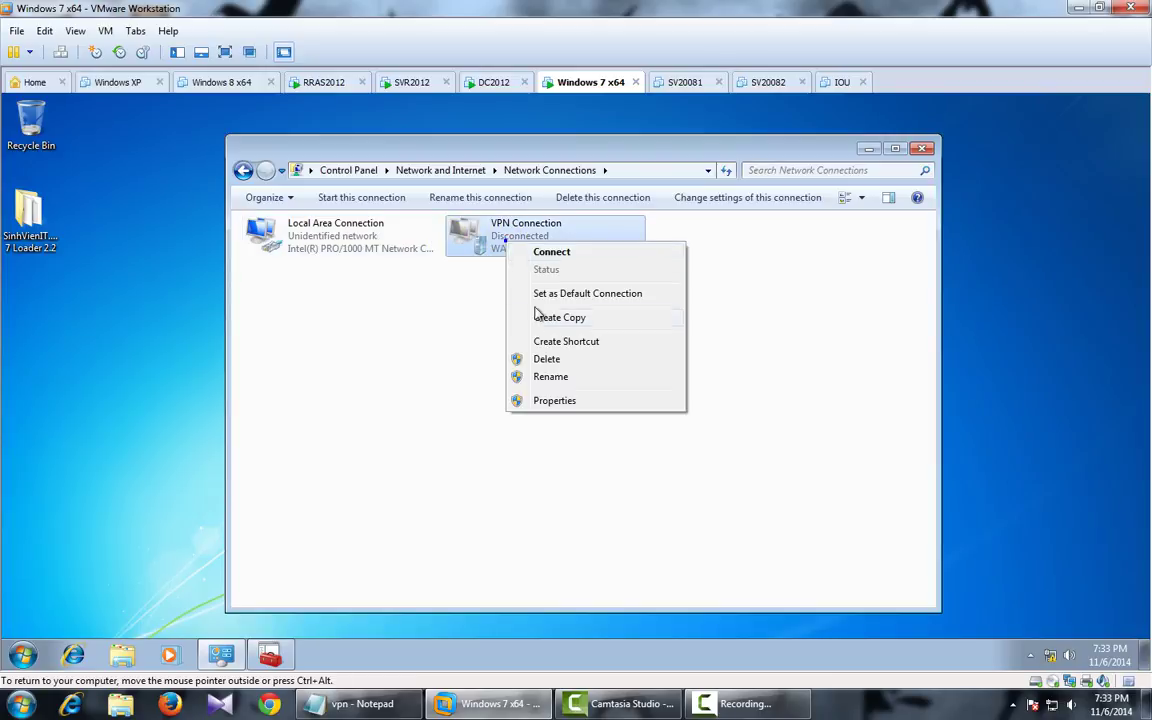
{"action": "left_click", "coordinate": [558, 399]}
{"action": "left_click", "coordinate": [545, 222]}
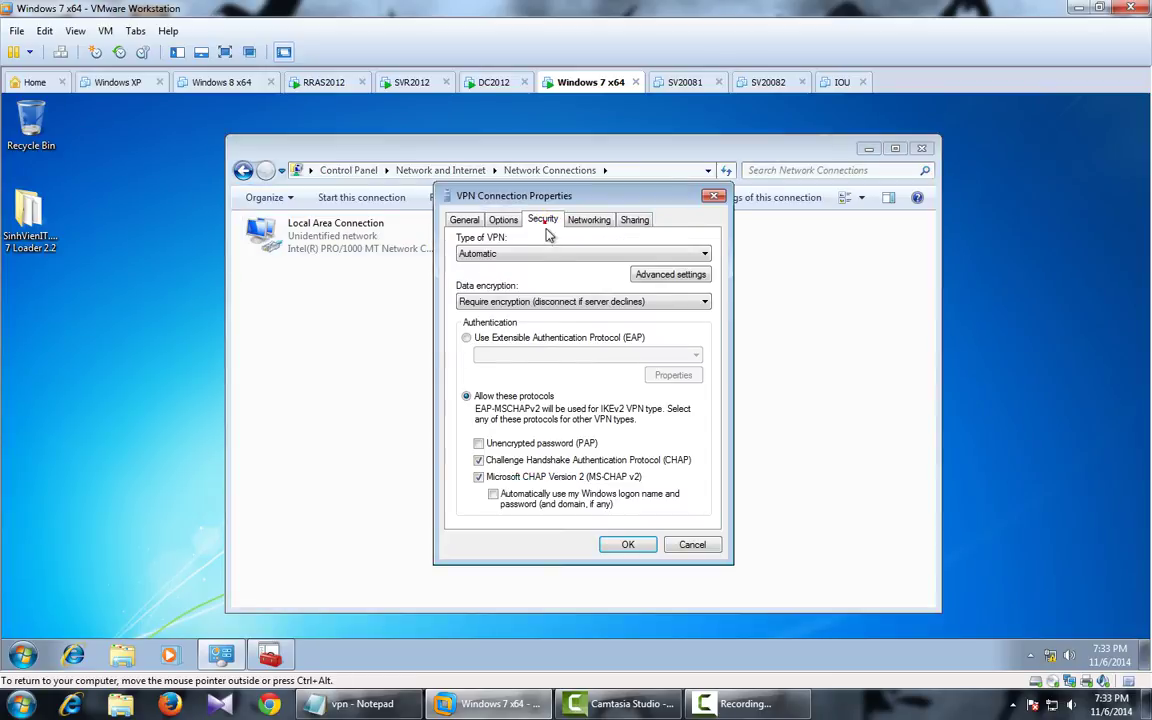
{"action": "left_click", "coordinate": [548, 253]}
{"action": "left_click", "coordinate": [541, 279]}
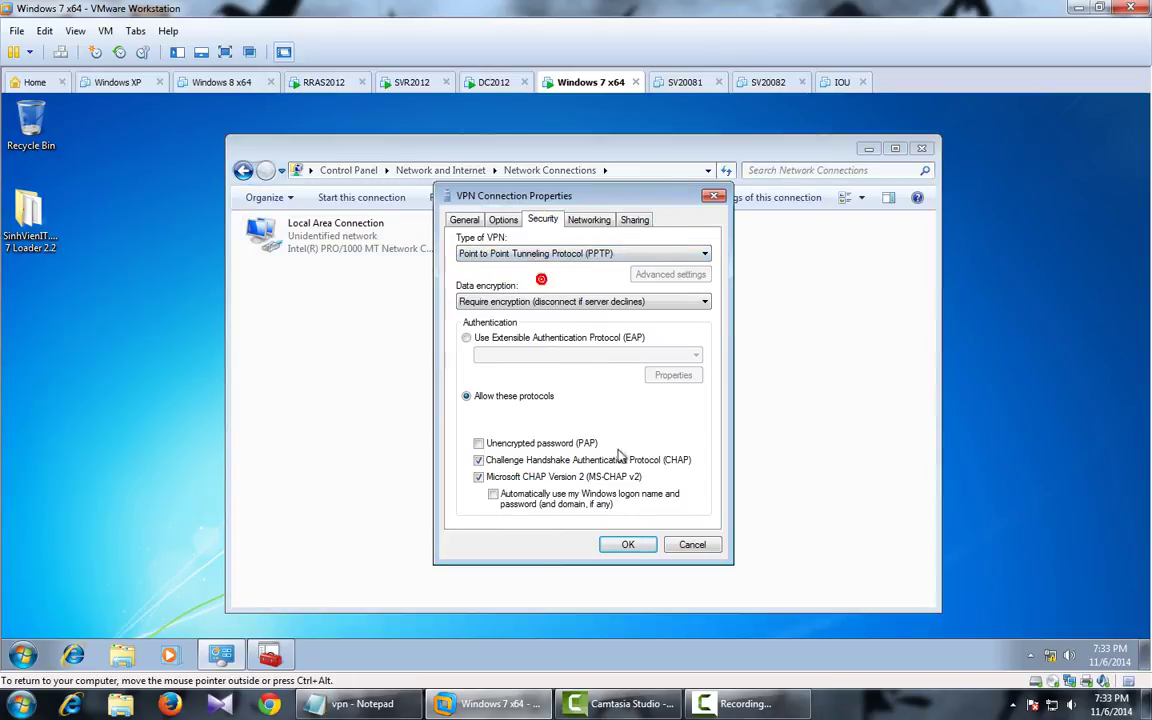
{"action": "left_click", "coordinate": [630, 544]}
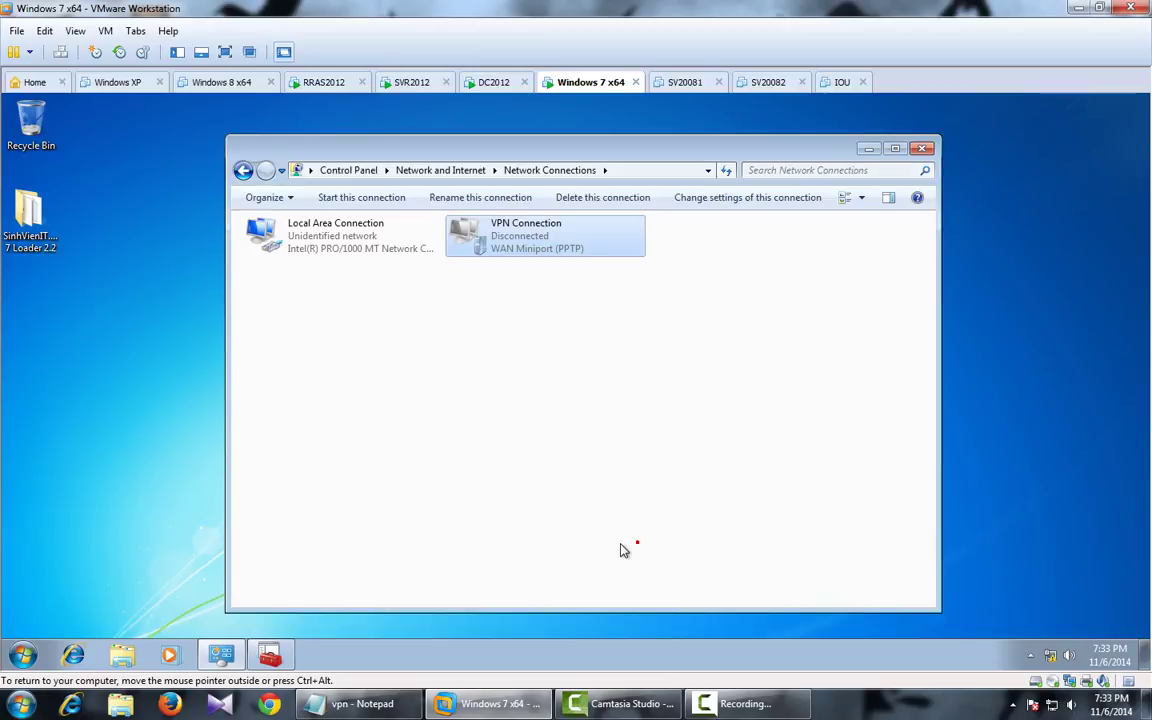
Step: Connect the VPN Connection with the domain user's user name, the account password and the domain IPMAC.VN
{"action": "double_click", "coordinate": [536, 240]}
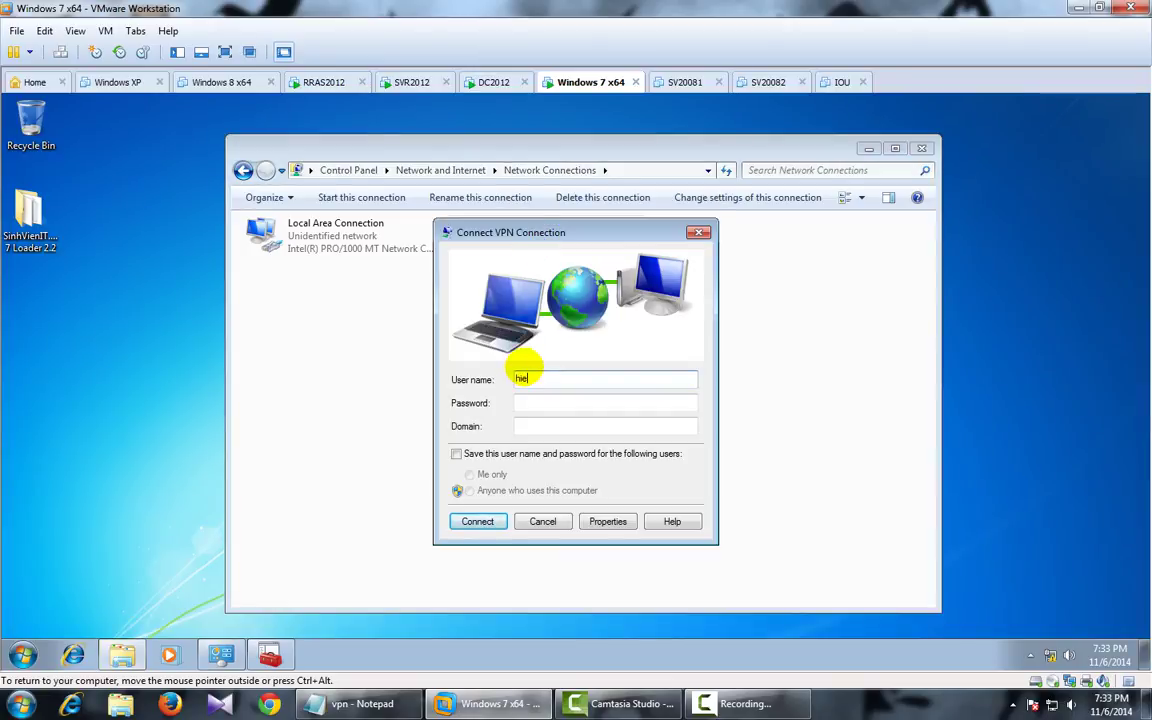
{"action": "key", "text": "Tab"}
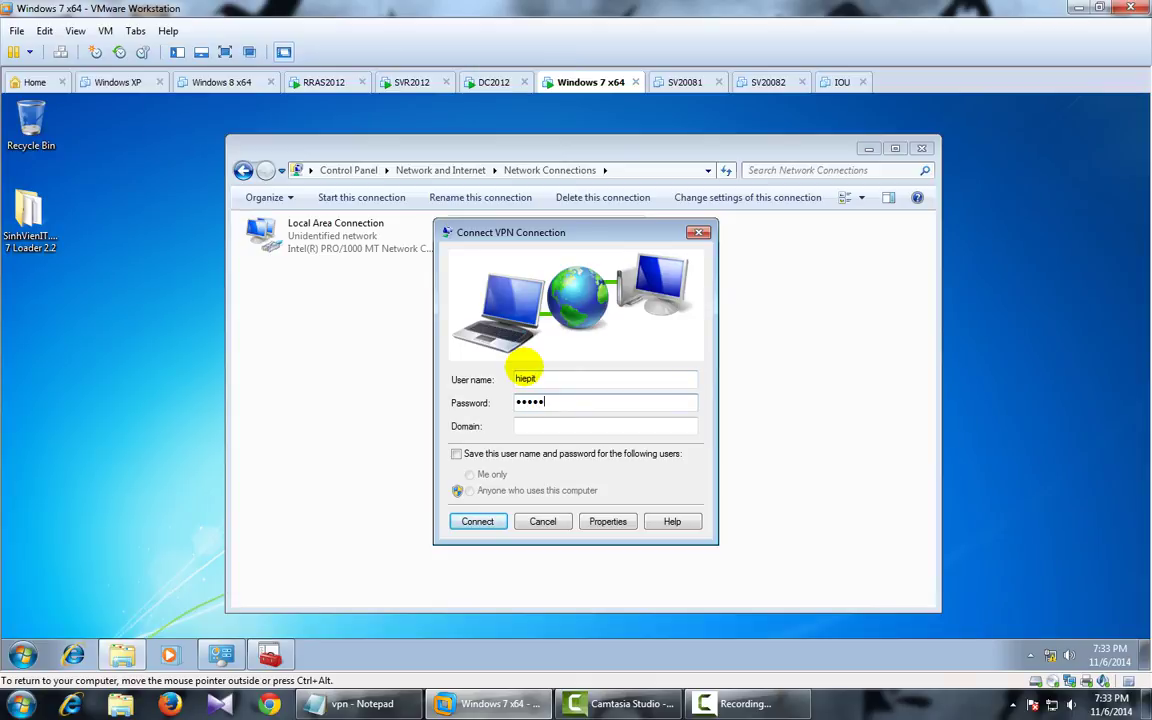
{"action": "key", "text": "Tab"}
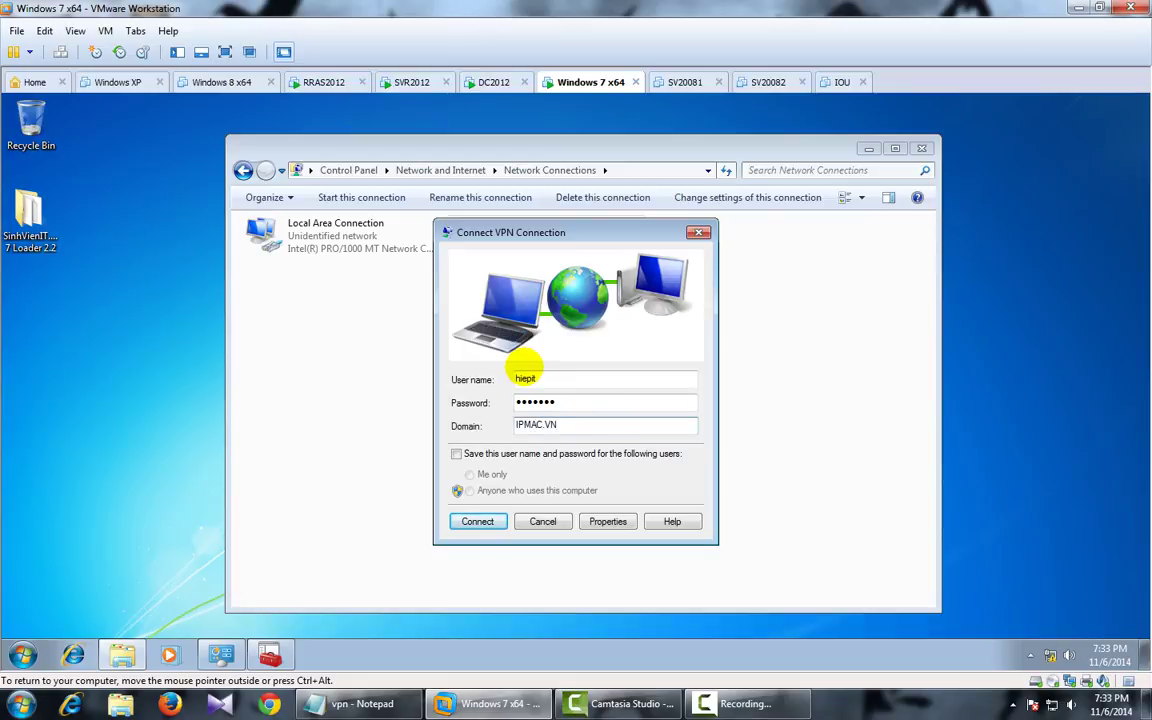
{"action": "key", "text": "Return"}
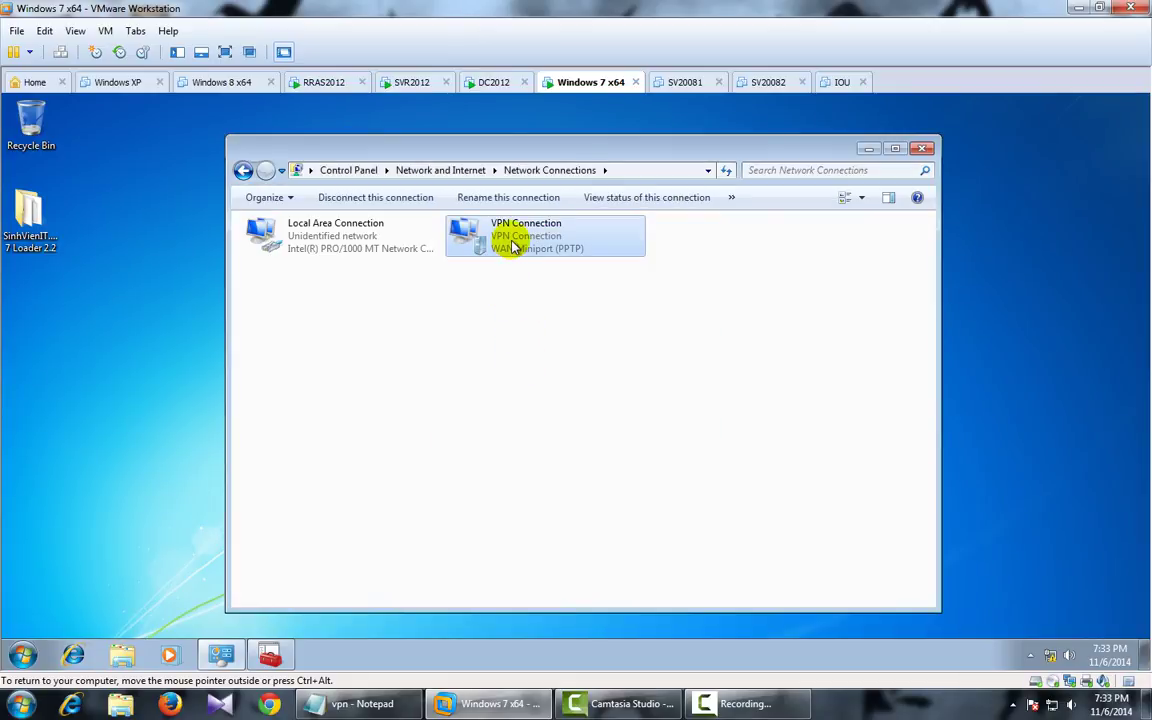
Step: Examine the VPN Connection's network details and compare its IPv4 address with the client address range in the vpn notes in Notepad
{"action": "double_click", "coordinate": [512, 247]}
{"action": "left_click", "coordinate": [490, 364]}
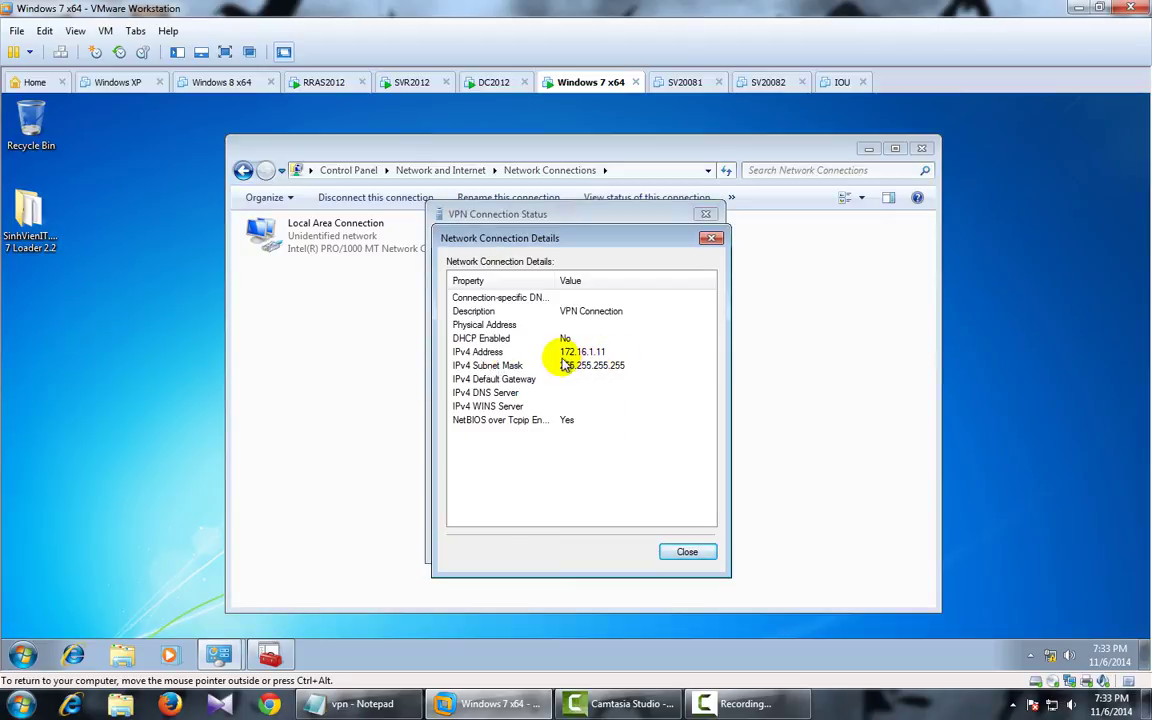
{"action": "left_click", "coordinate": [355, 703]}
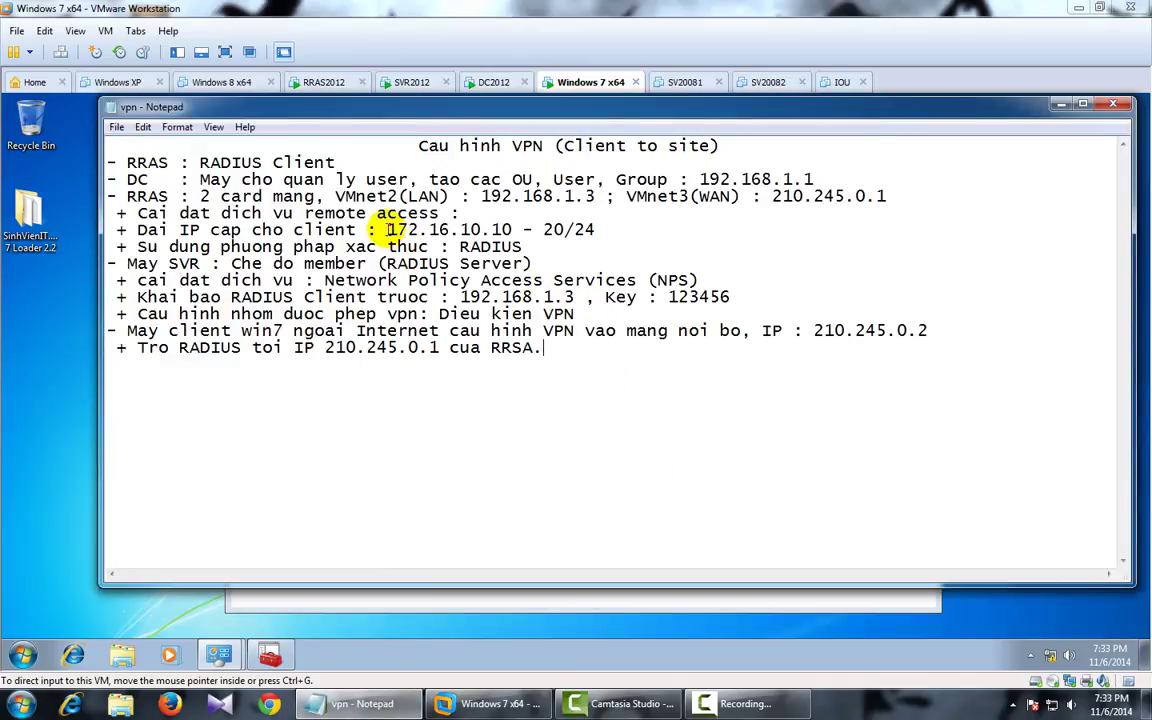
{"action": "left_click_drag", "start_coordinate": [116, 229], "coordinate": [592, 230]}
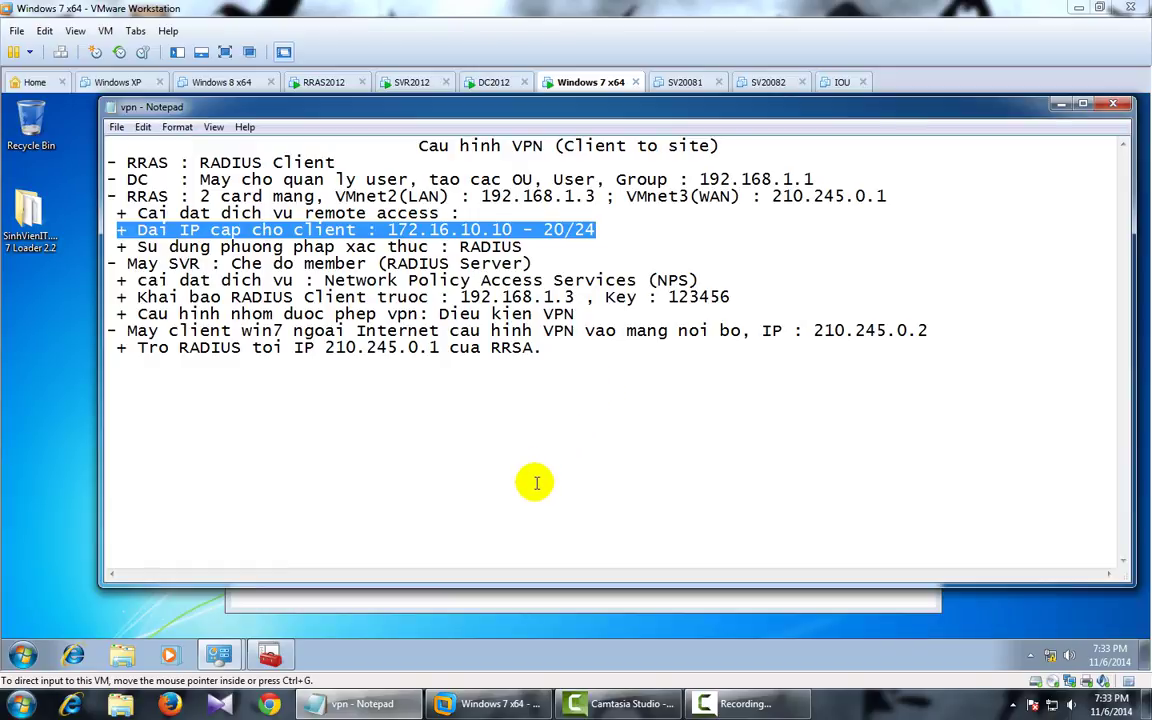
{"action": "left_click", "coordinate": [491, 707]}
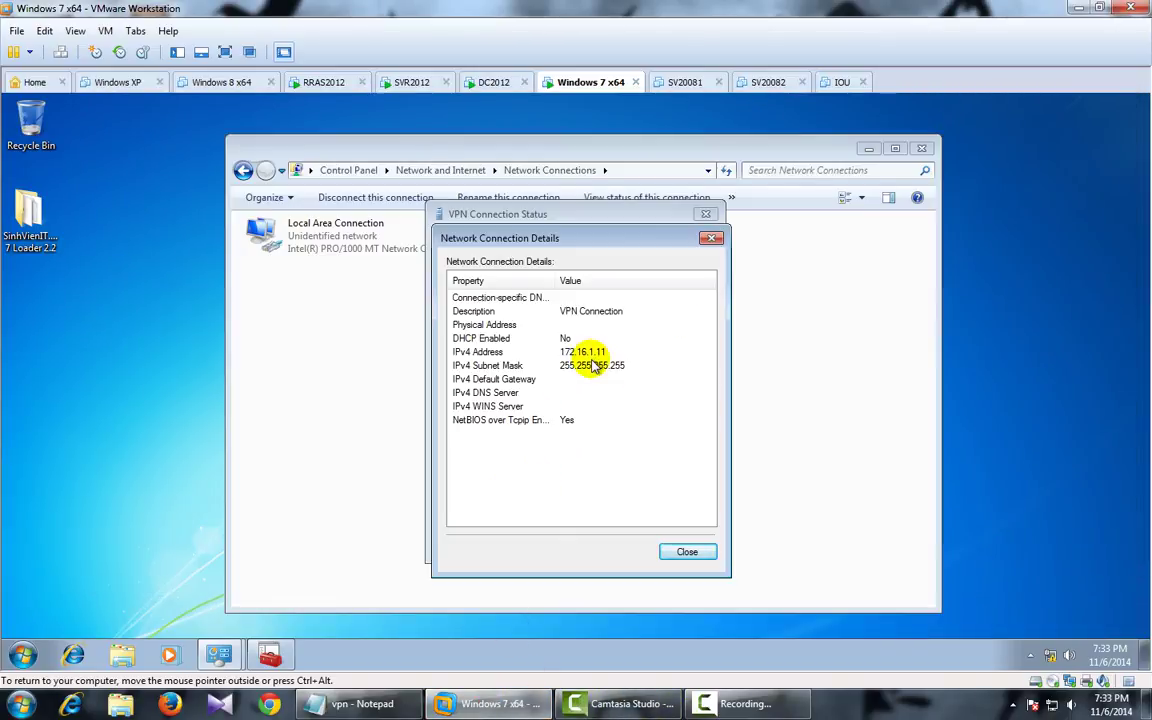